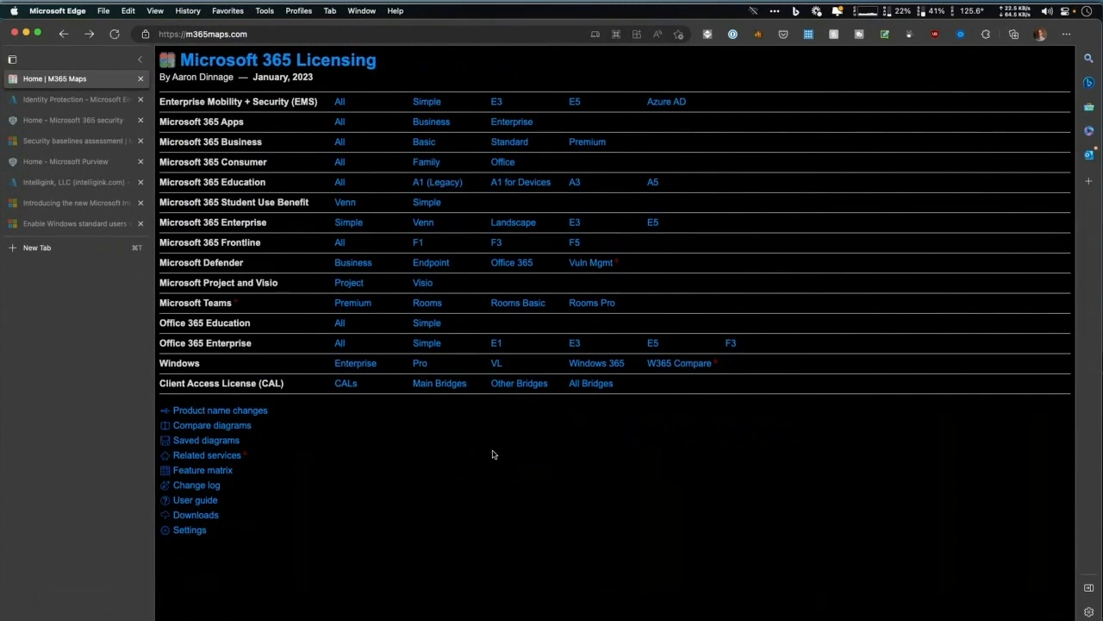
- Switch to the Microsoft Entra admin center and look over its Permissions Management portal and Verified ID section
left_click(86, 99)
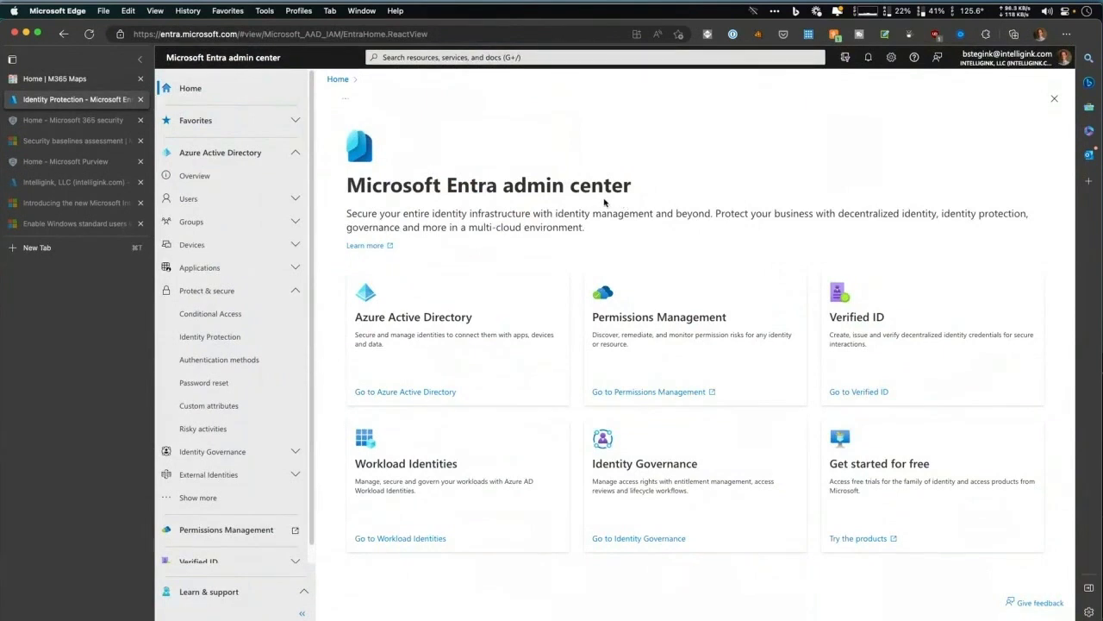
left_click(294, 155)
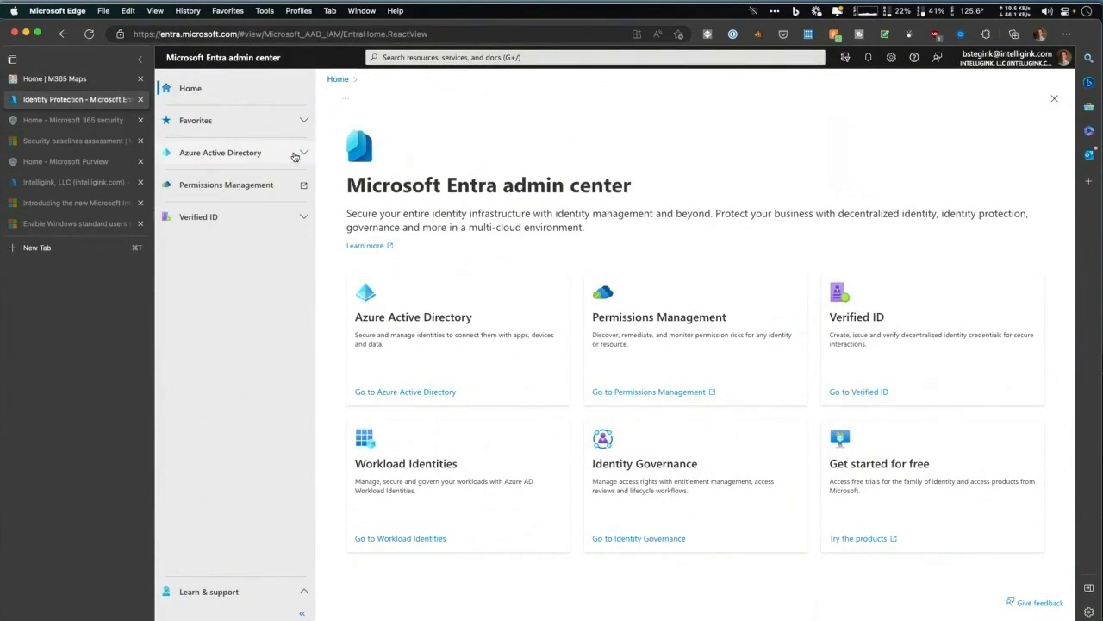
left_click(266, 183)
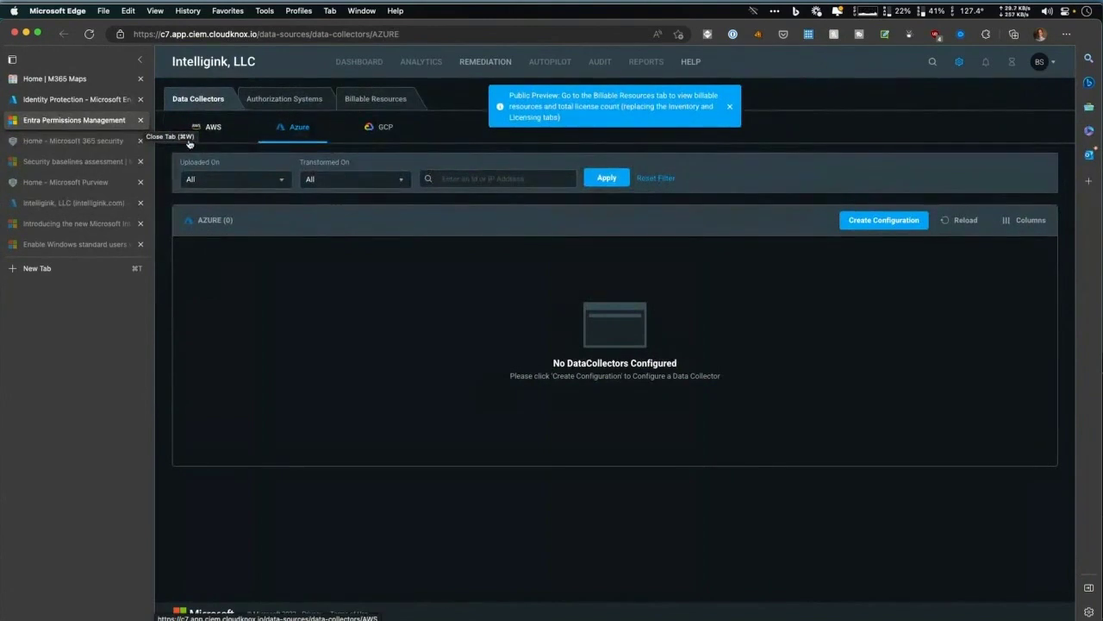
left_click(140, 121)
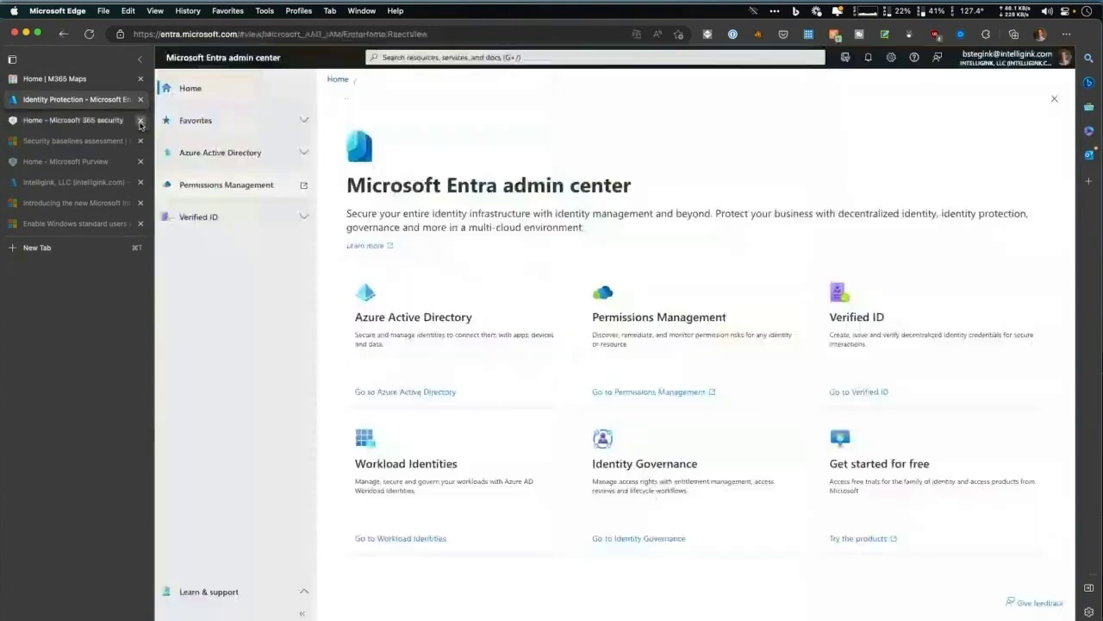
left_click(305, 216)
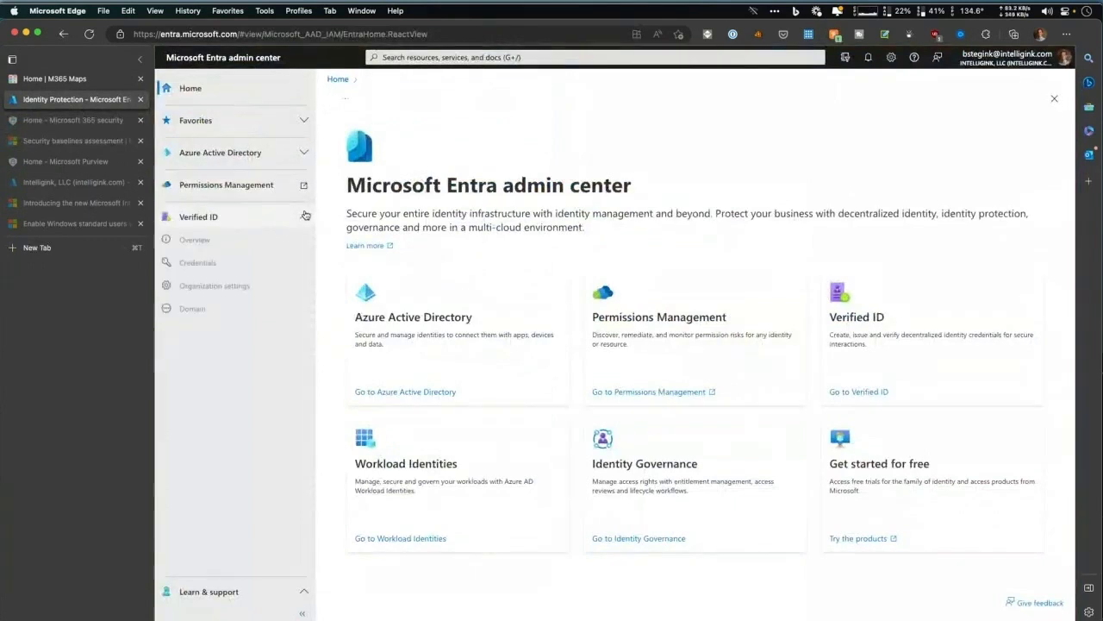
left_click(302, 153)
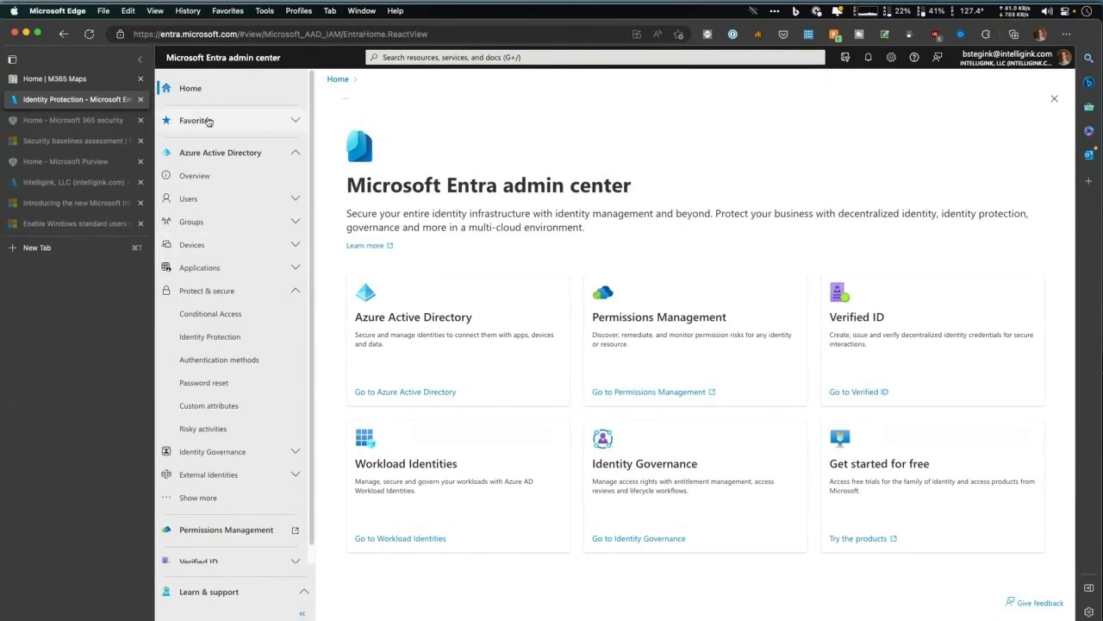
- Open the Azure Active Directory admin center at aad.portal.azure.com in a separate browser tab
left_click(66, 248)
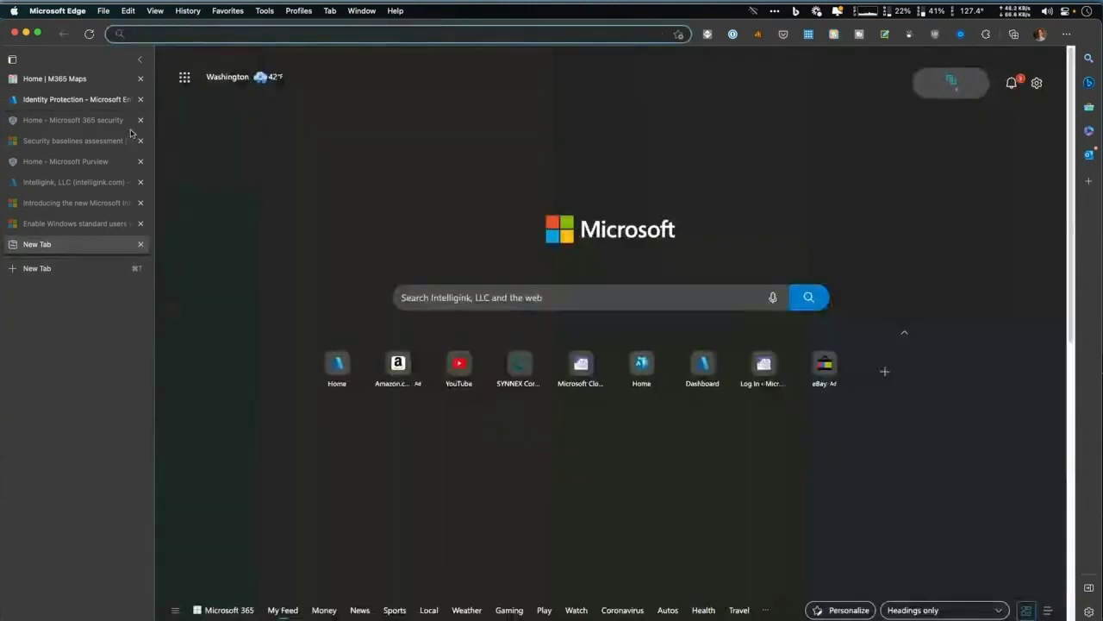
type("aad.portal.azure.com")
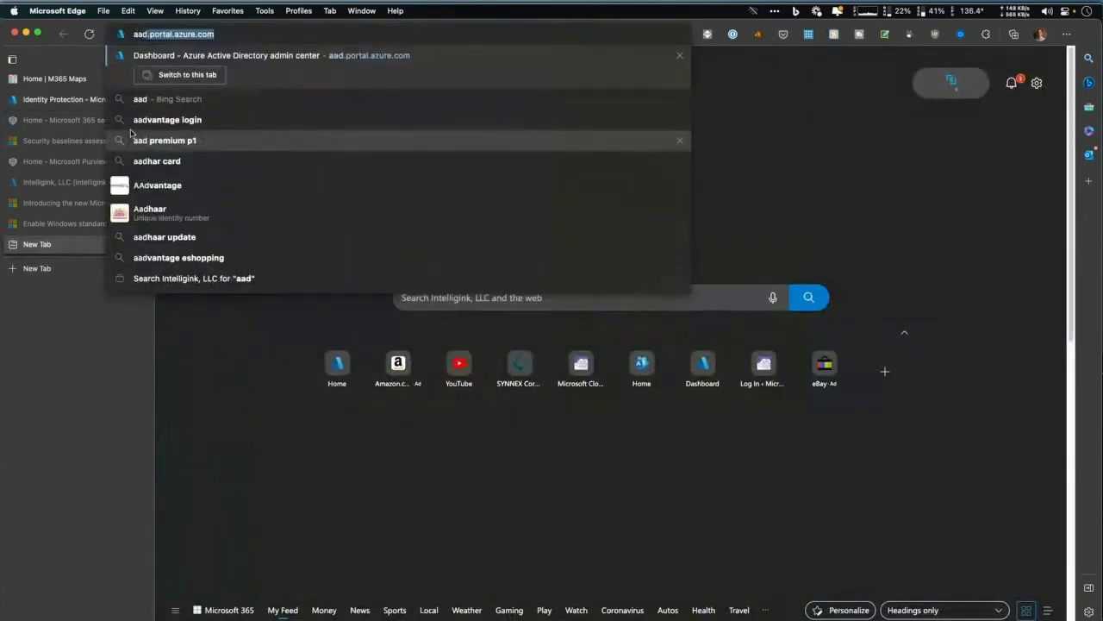
key("Return")
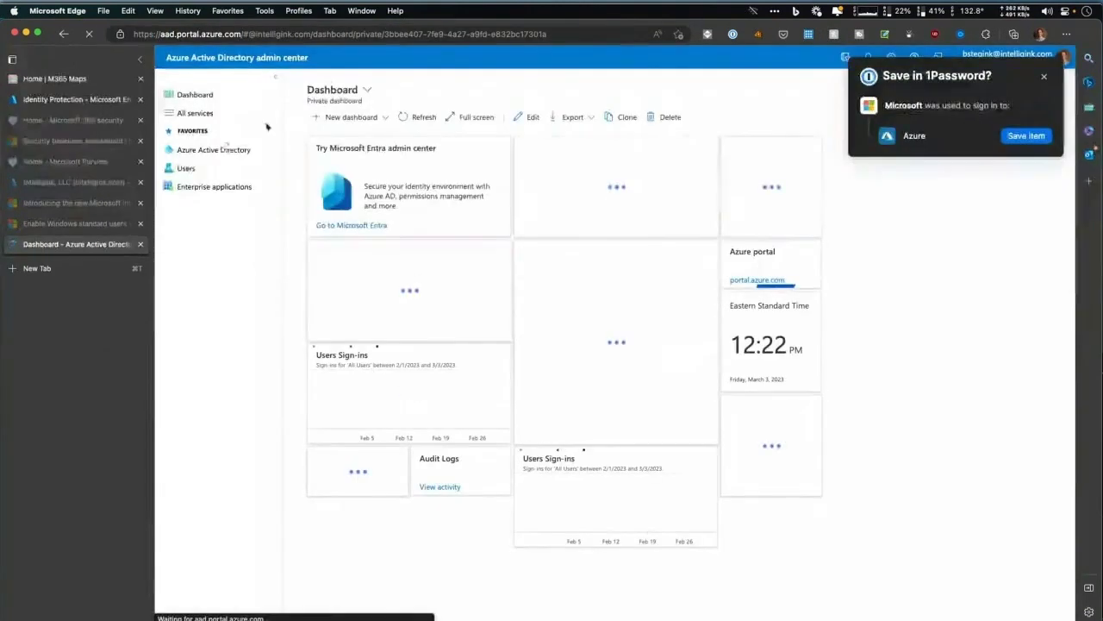
- Return to the Microsoft Entra admin center and view the lists of all users and deleted users
left_click(43, 100)
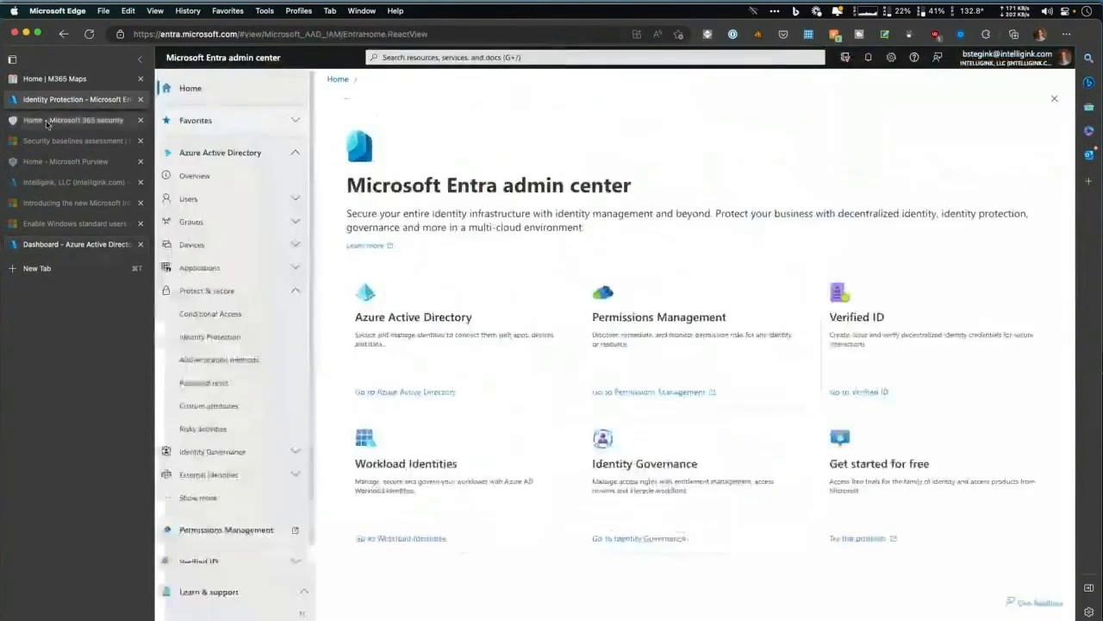
left_click(222, 201)
left_click(229, 223)
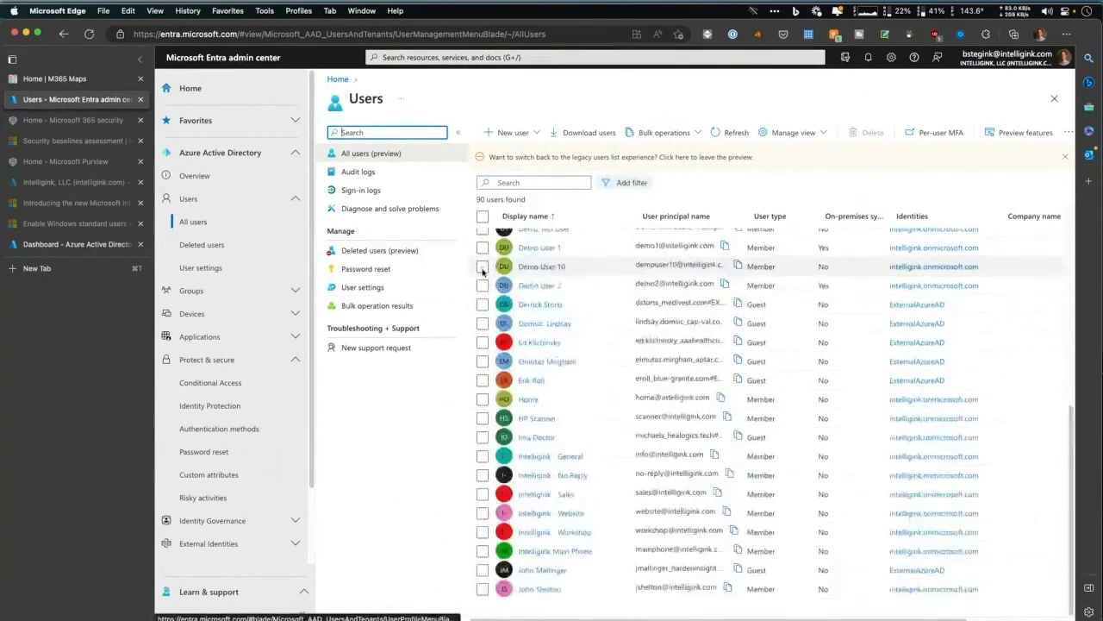
left_click(214, 245)
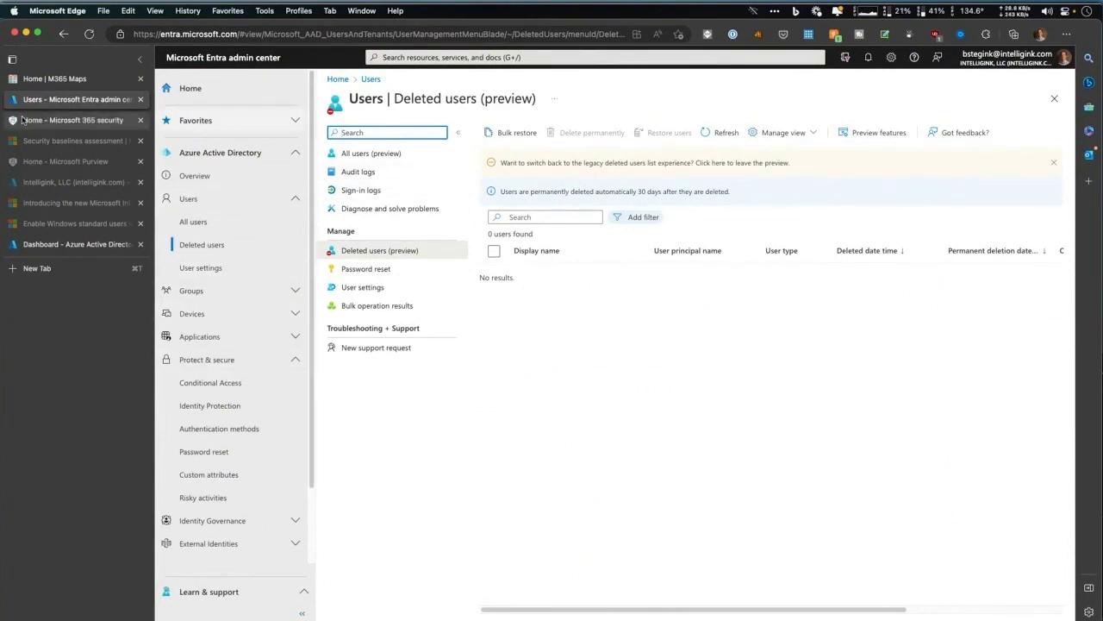
- Switch to the Azure Active Directory admin center and view the directory's deleted users for comparison
left_click(61, 120)
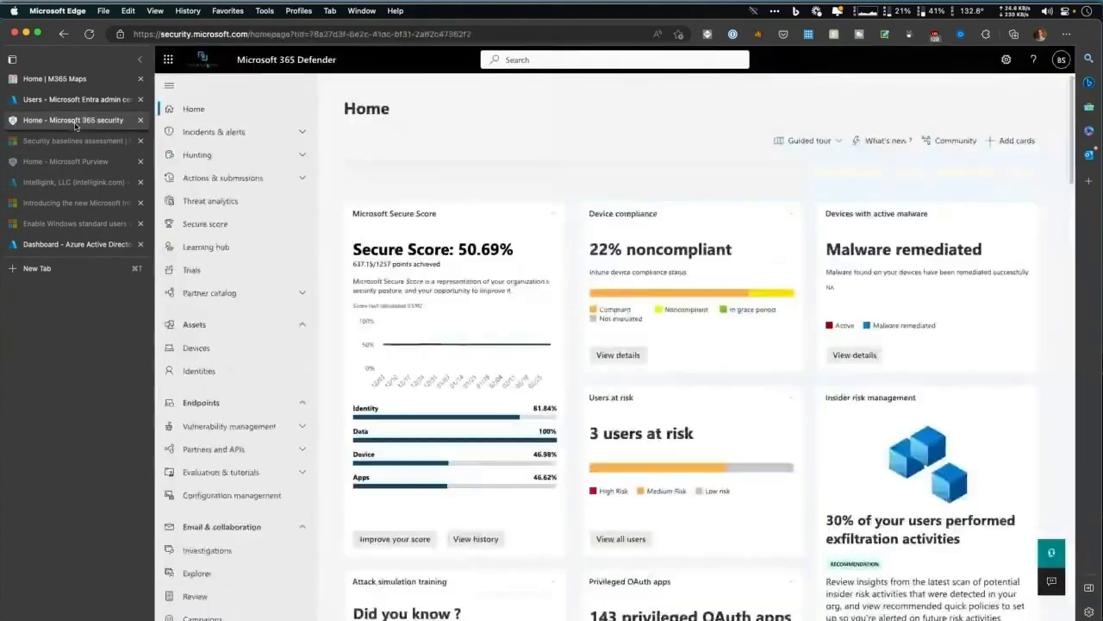
left_click(74, 101)
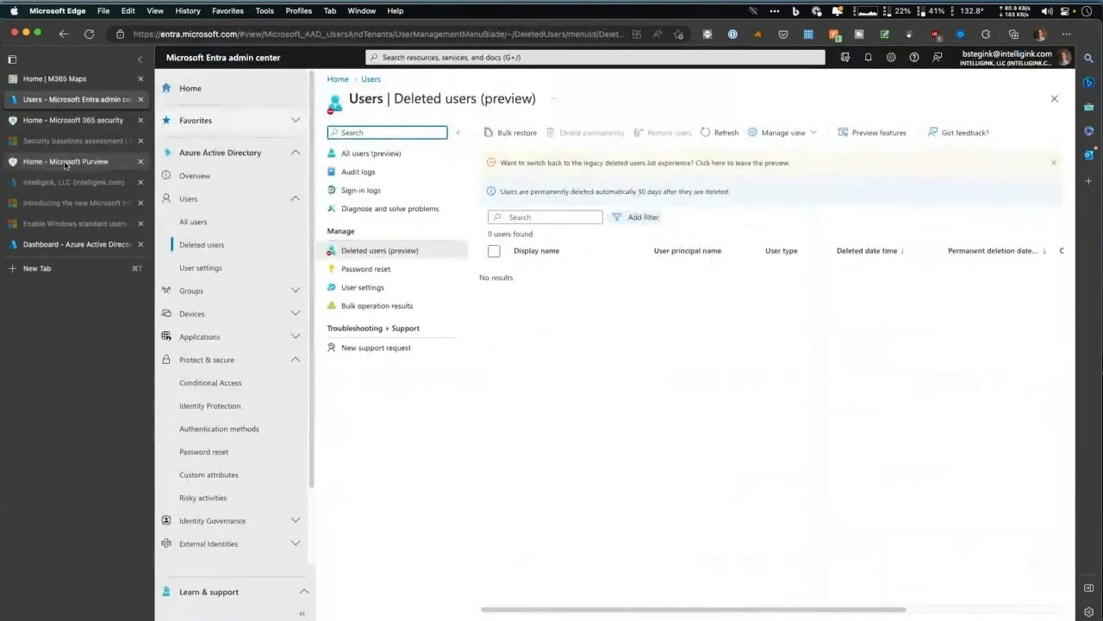
left_click(72, 244)
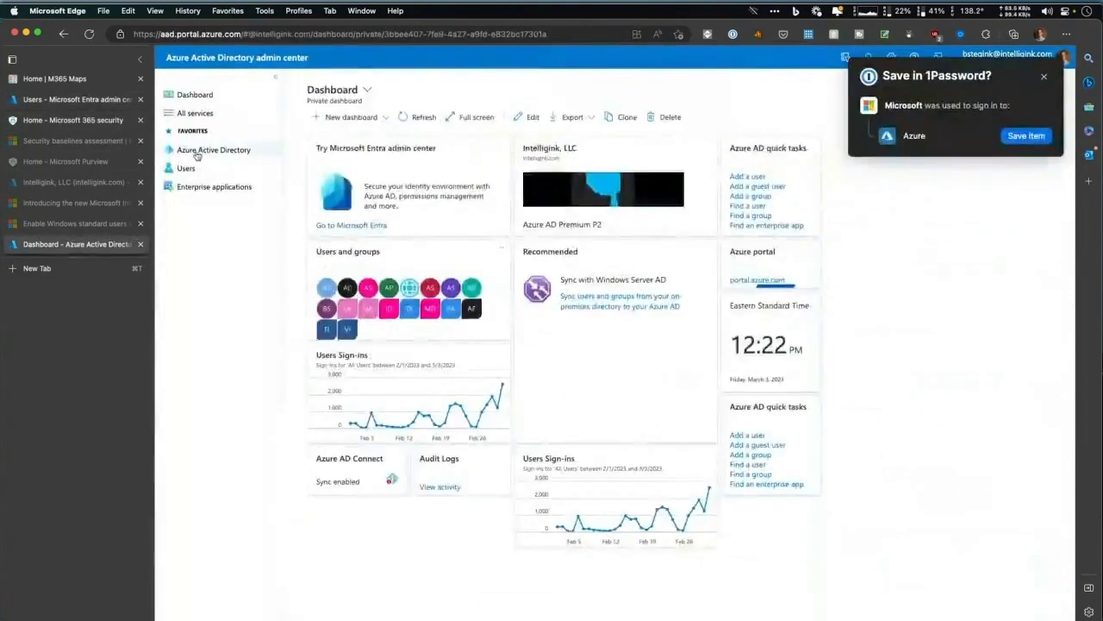
left_click(194, 149)
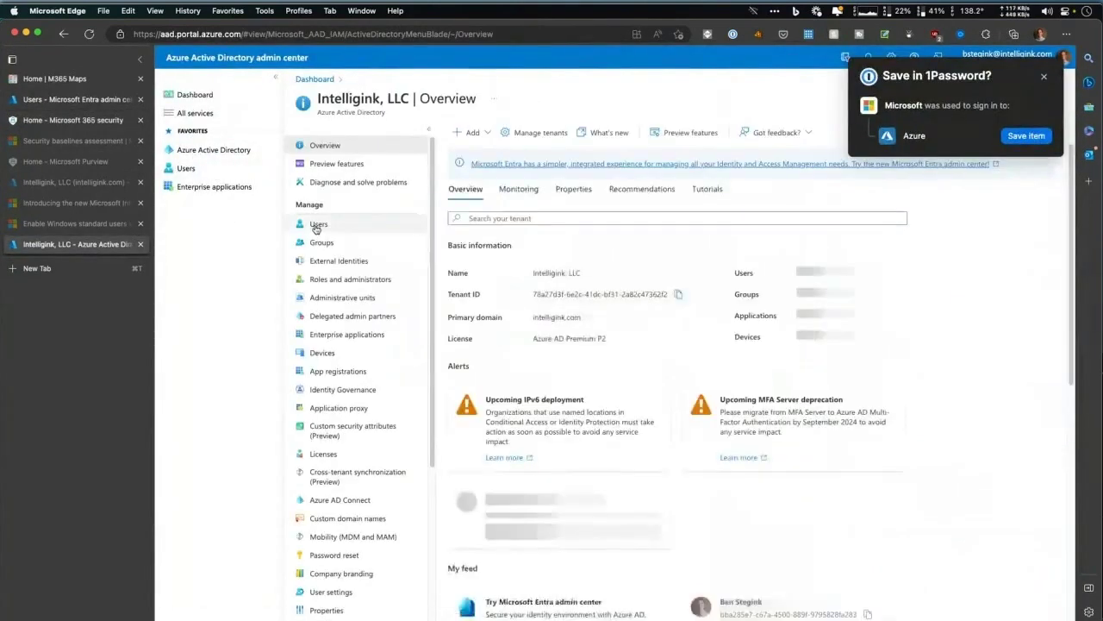
left_click(318, 223)
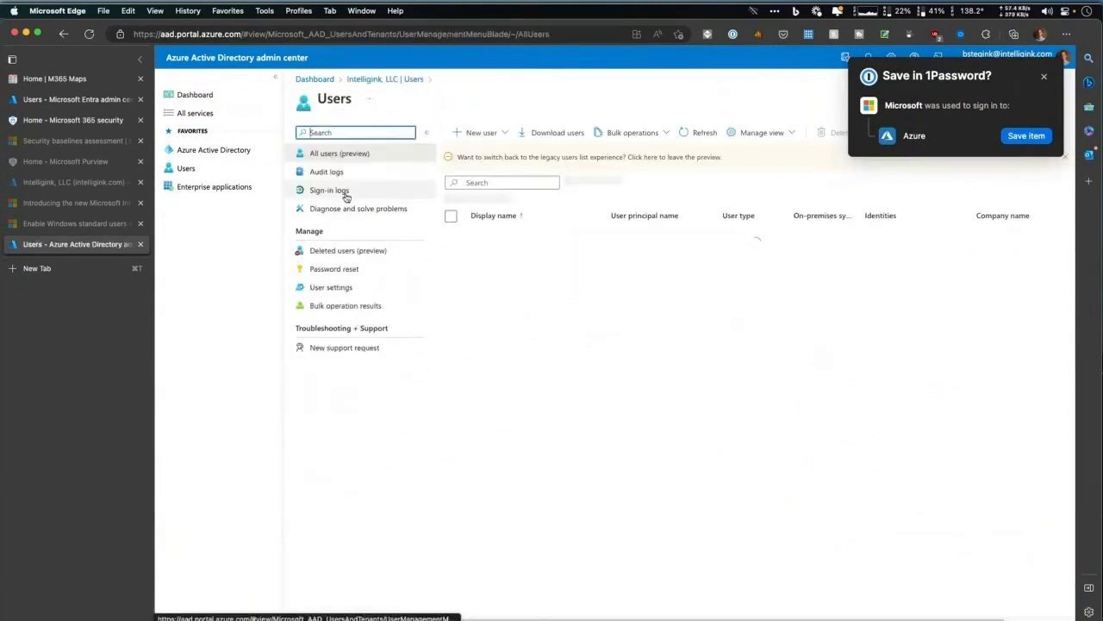
left_click(341, 250)
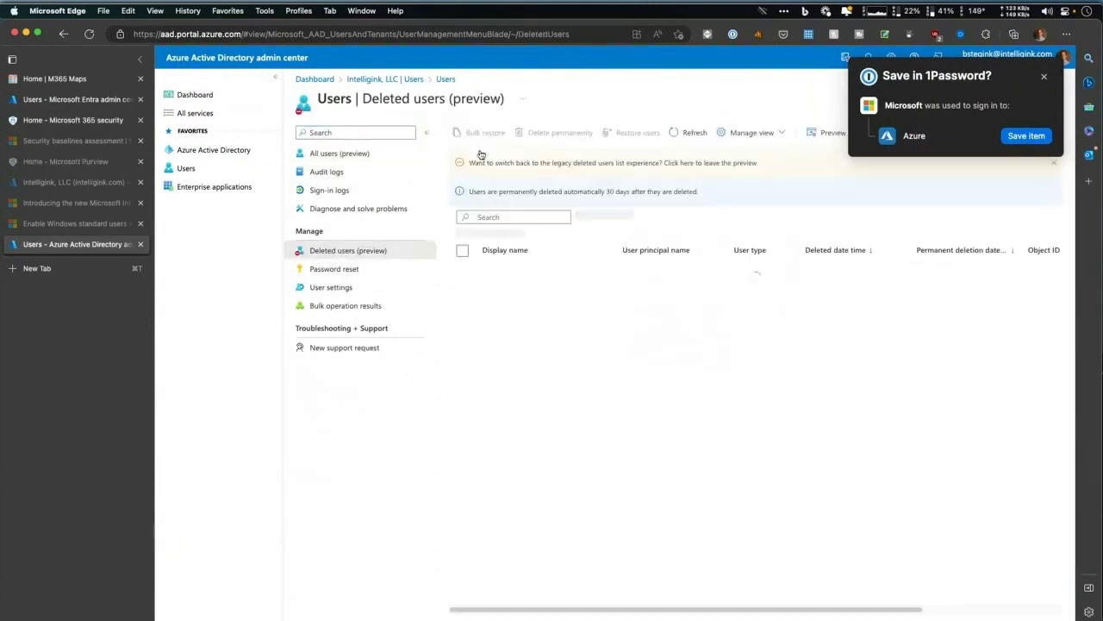
- Back in the Microsoft Entra admin center, look over the Groups and Devices options under Azure Active Directory
left_click(78, 102)
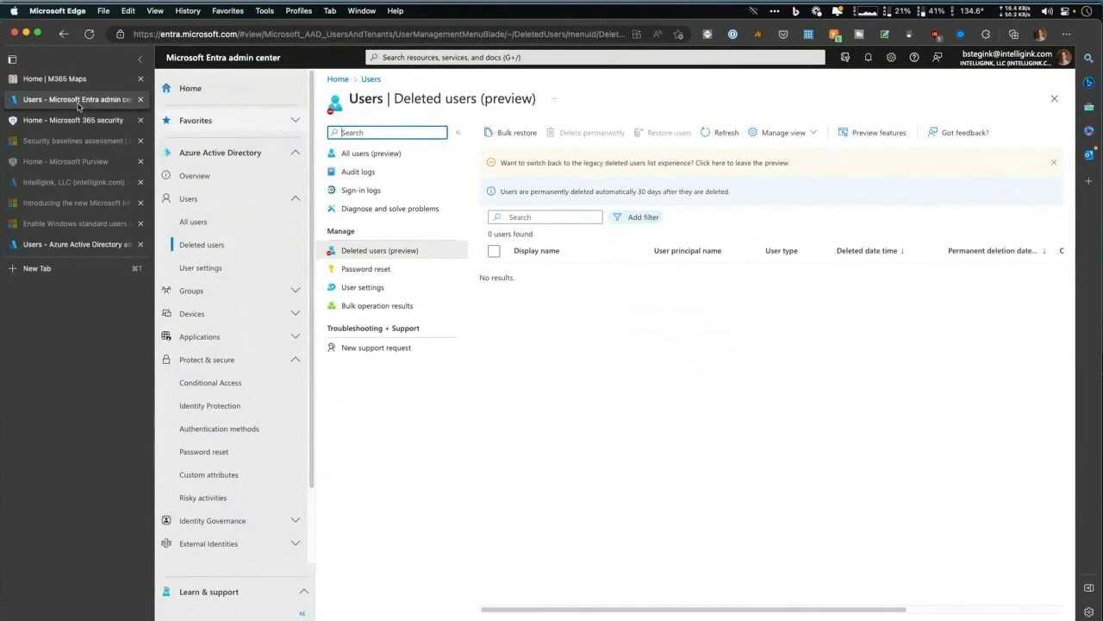
left_click(249, 296)
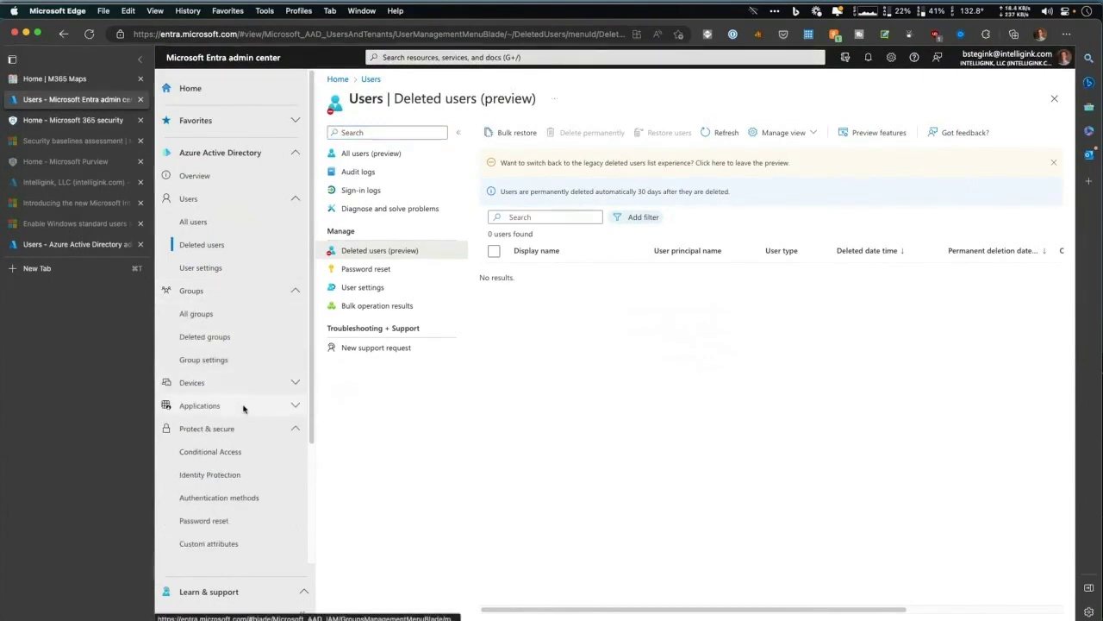
left_click(293, 291)
left_click(294, 198)
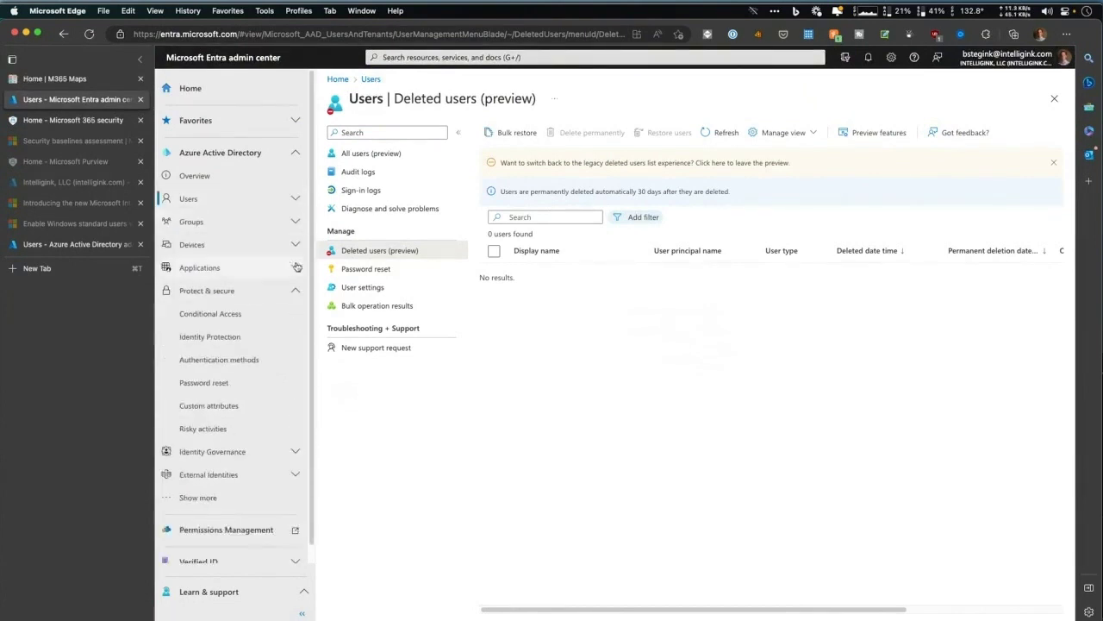
left_click(295, 245)
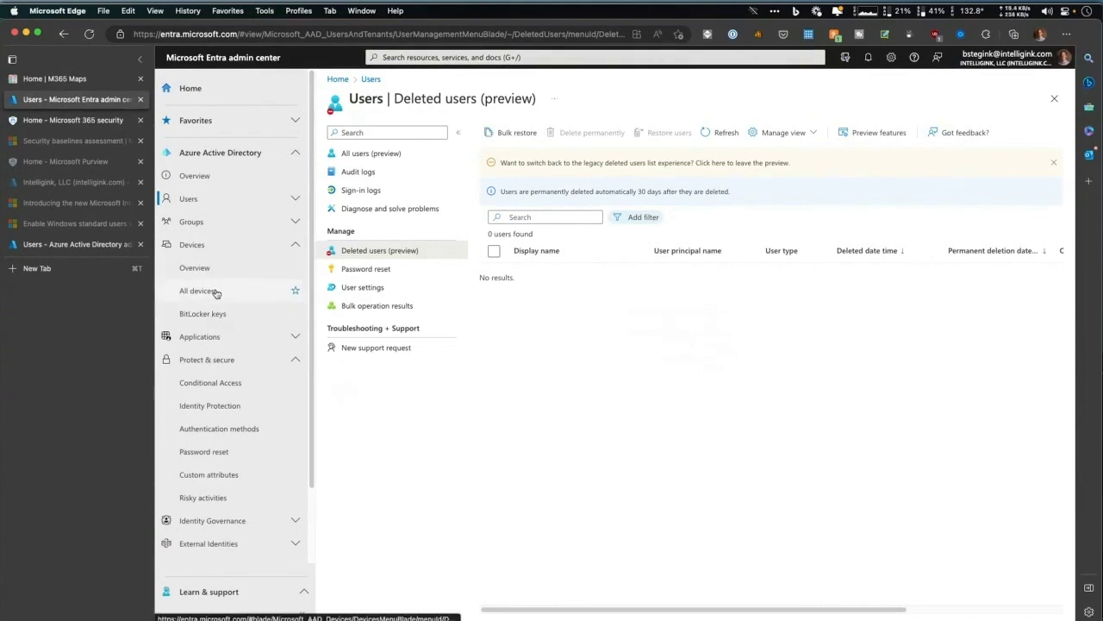
left_click(295, 247)
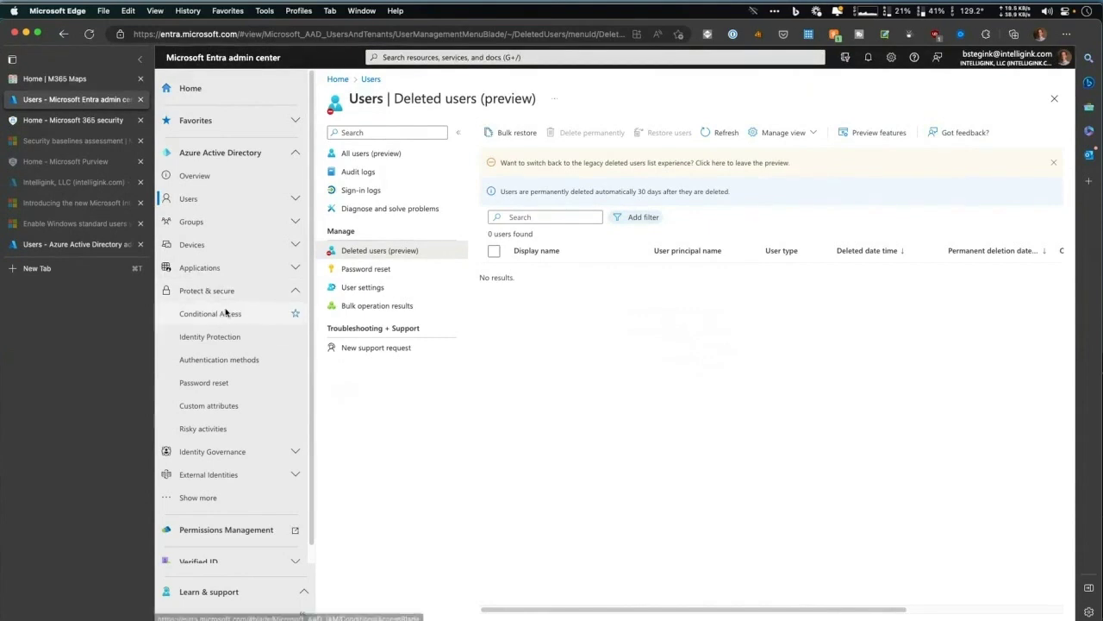
- View the Conditional Access policies in Microsoft Entra, and the same policies under Security in the Azure Active Directory admin center
left_click(222, 314)
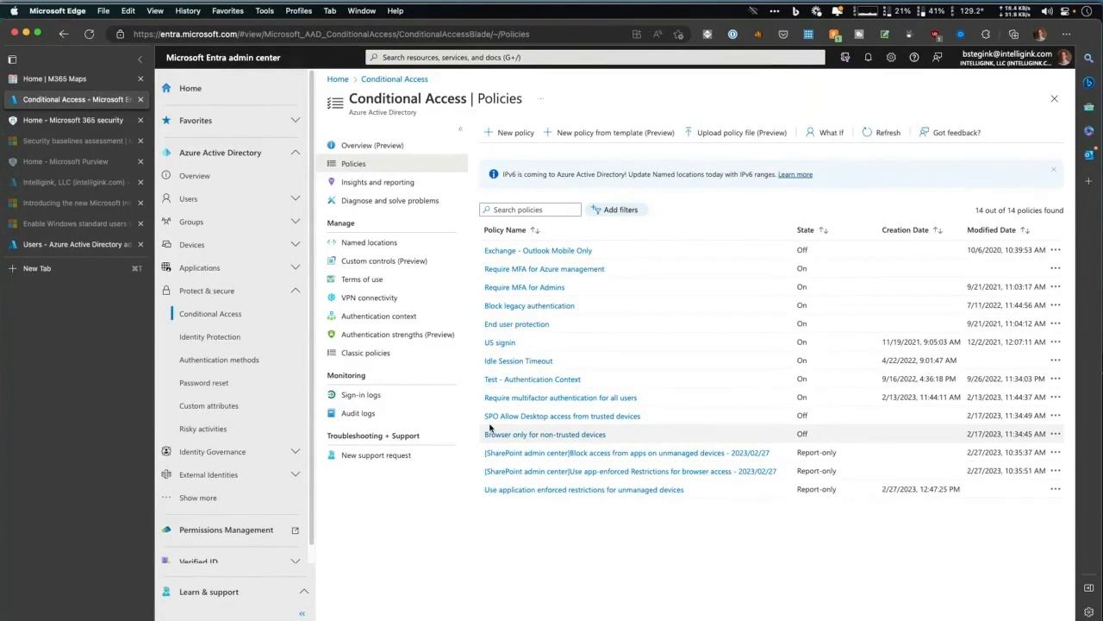
left_click(78, 243)
left_click(220, 152)
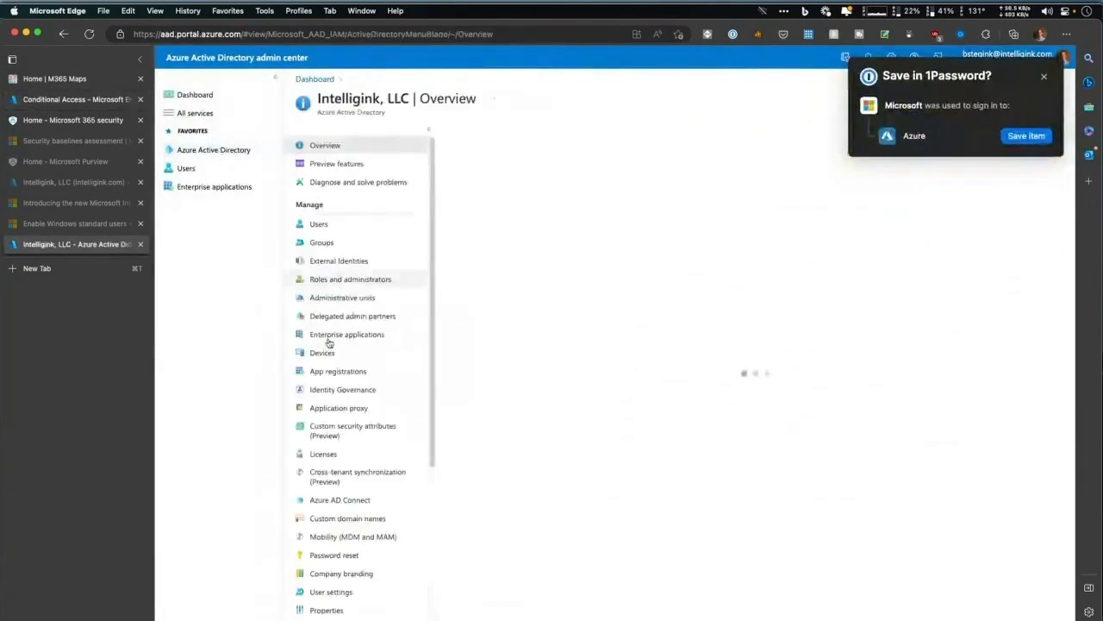
scroll(348, 469, "down", 5)
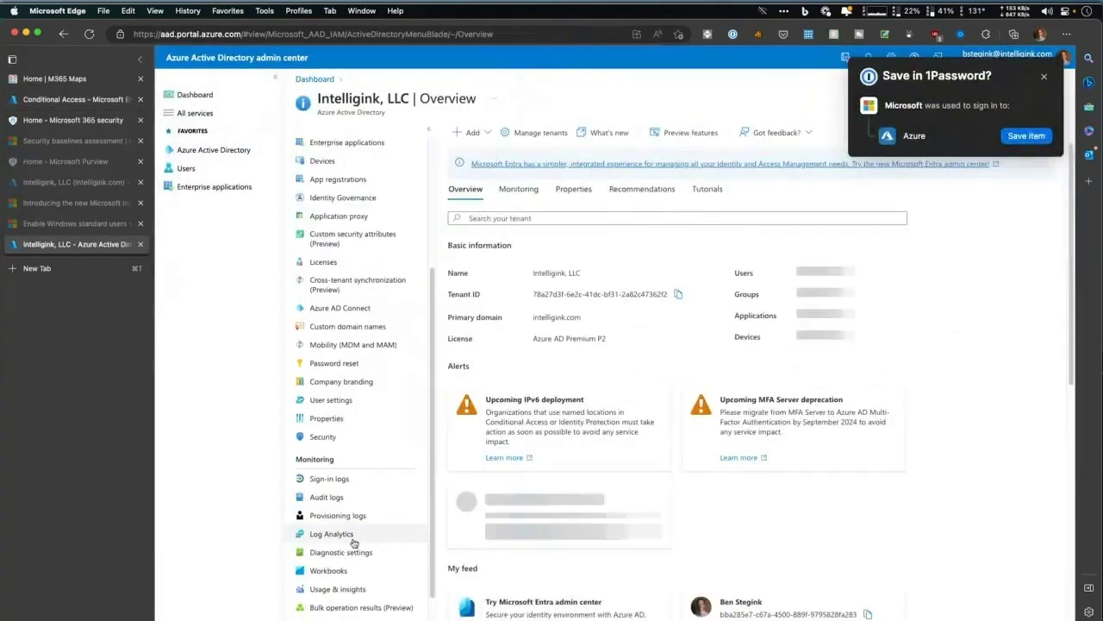
left_click(343, 436)
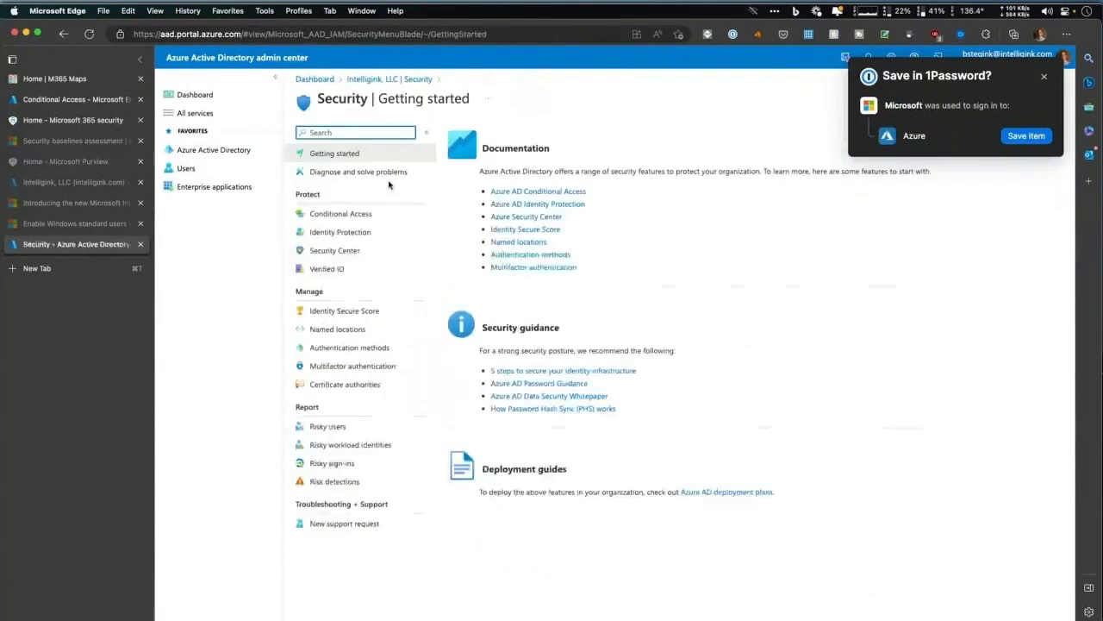
left_click(315, 214)
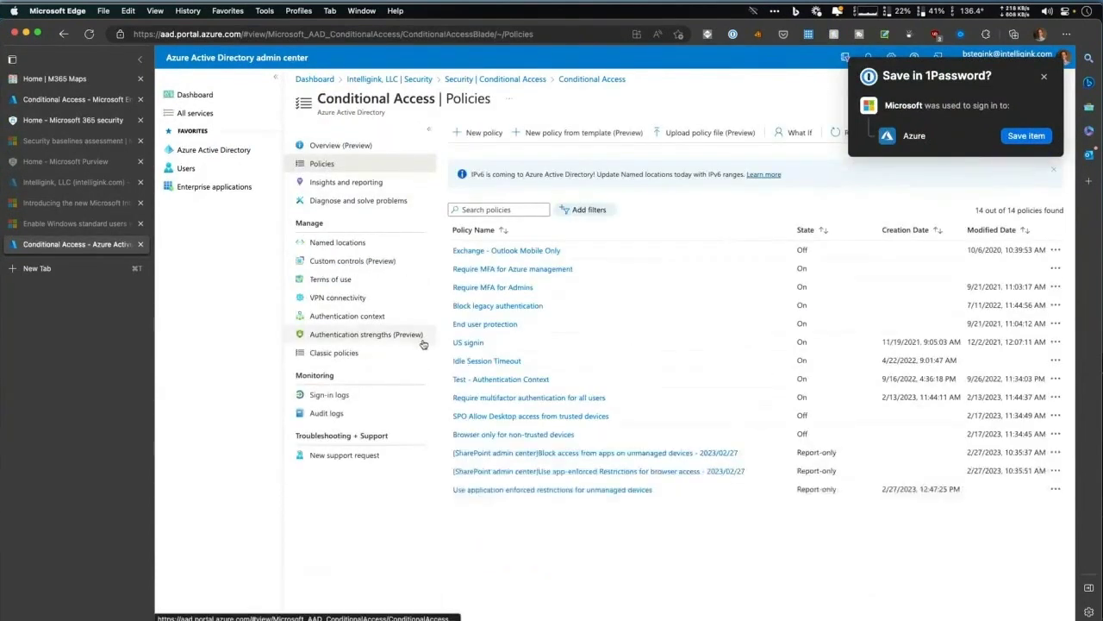
- Start a new Conditional Access policy in the Microsoft Entra admin center and show its users and groups assignment options
left_click(64, 100)
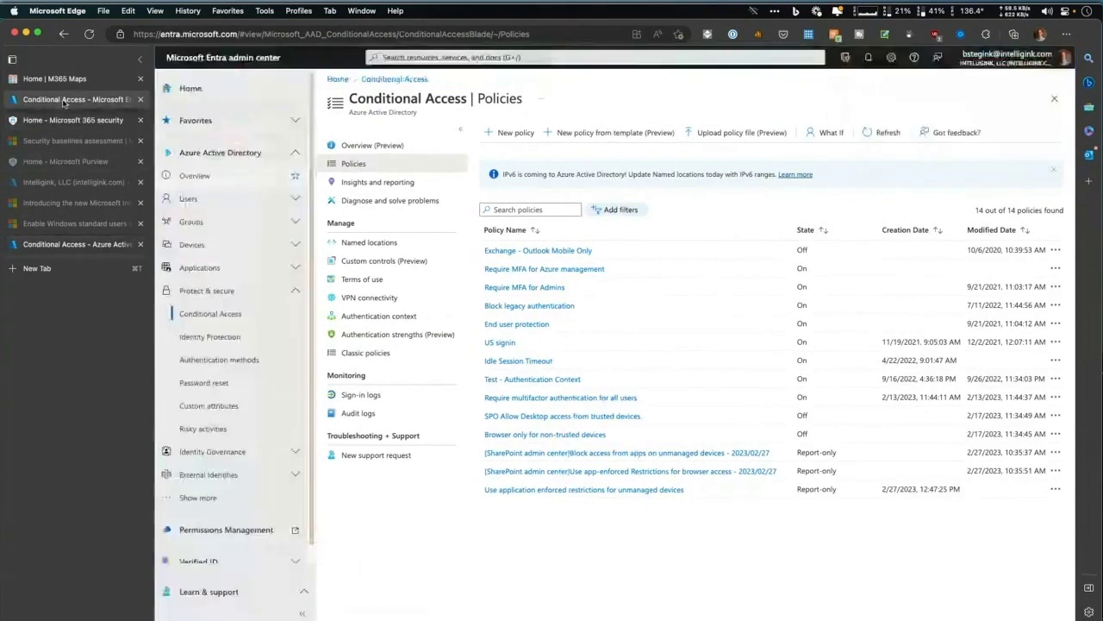
left_click(512, 136)
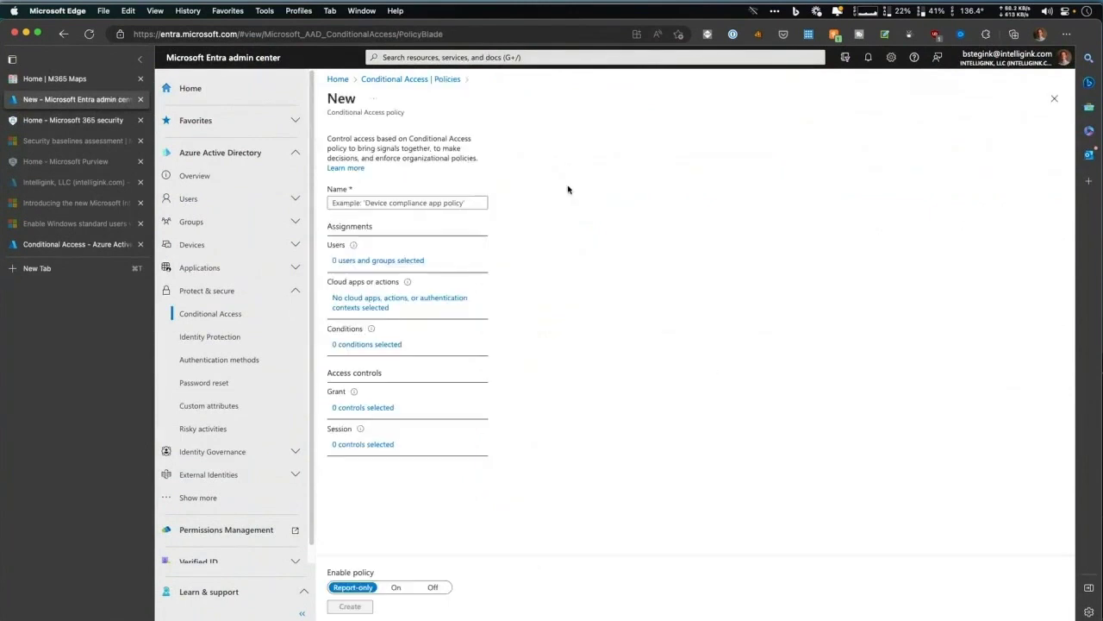
left_click(372, 262)
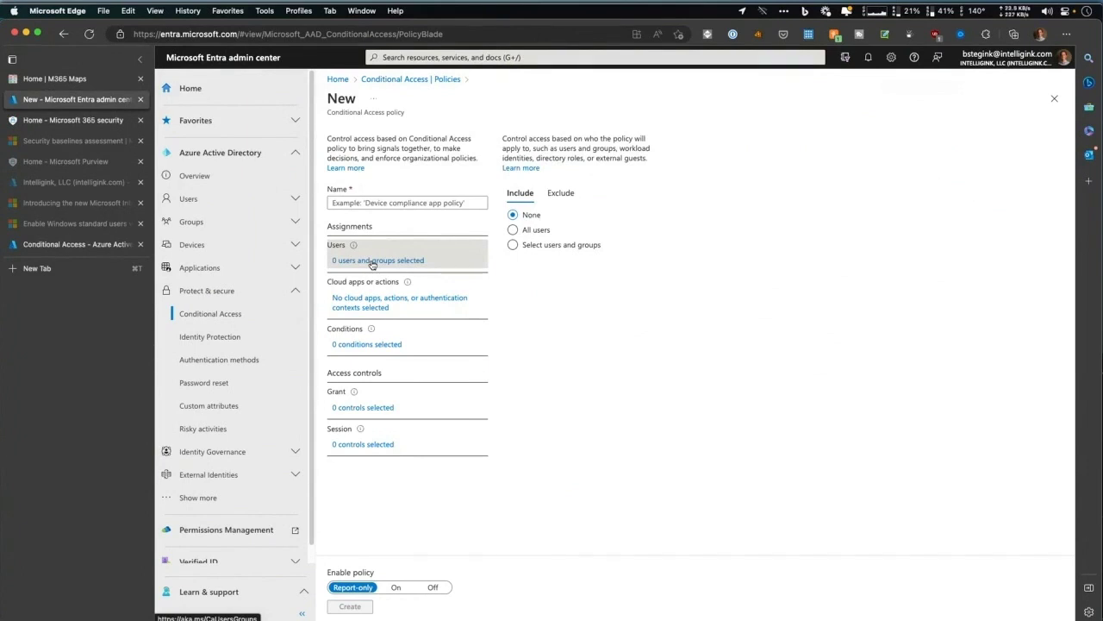
- Show the new policy's cloud apps assignment, trying All cloud apps and Select apps as the included scope
left_click(379, 302)
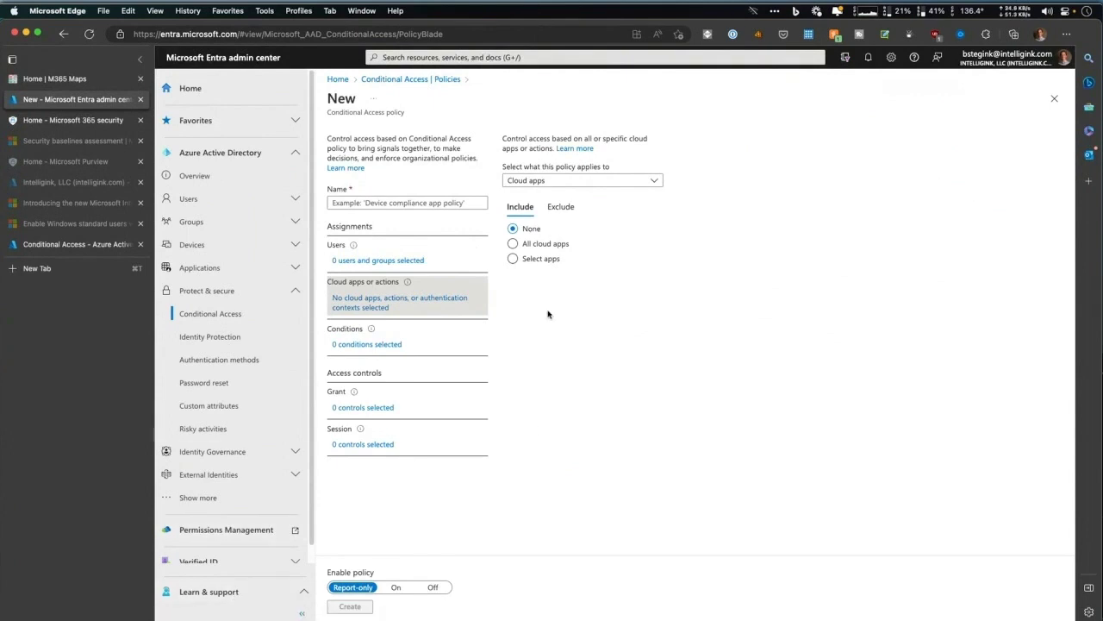
left_click(515, 244)
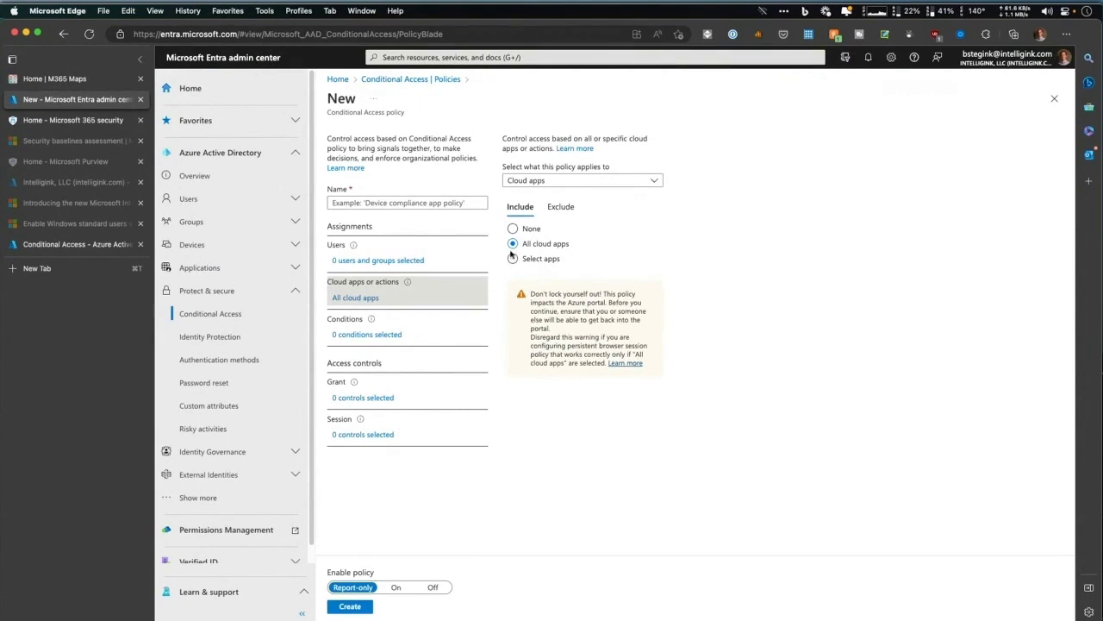
left_click(514, 259)
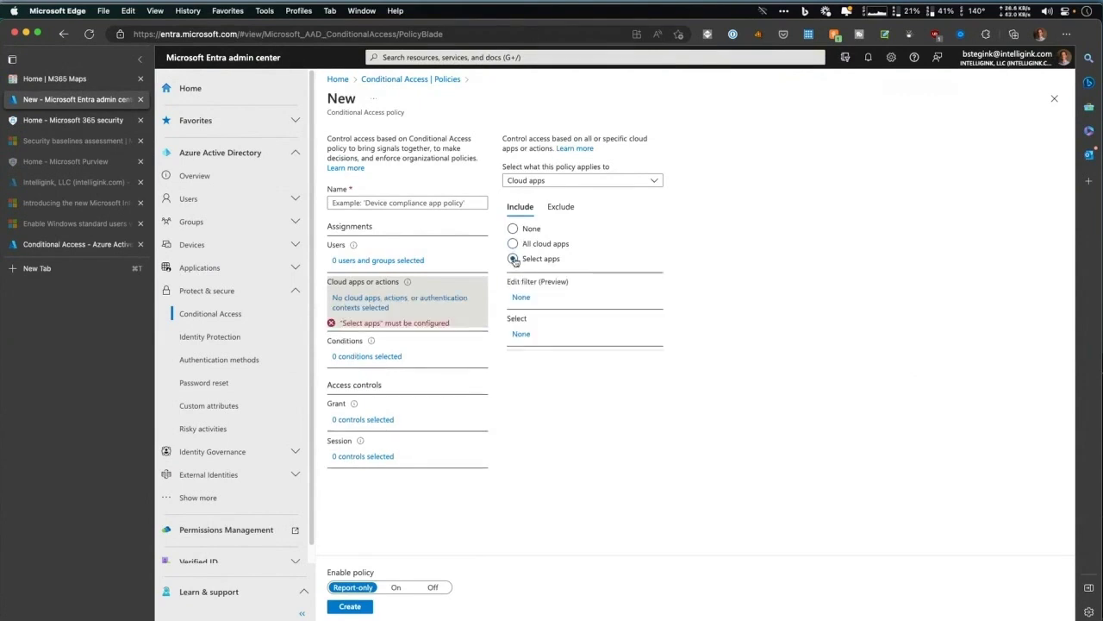
- Browse the selectable cloud apps and search them for sharepoint, and set the policy to include All cloud apps
left_click(522, 335)
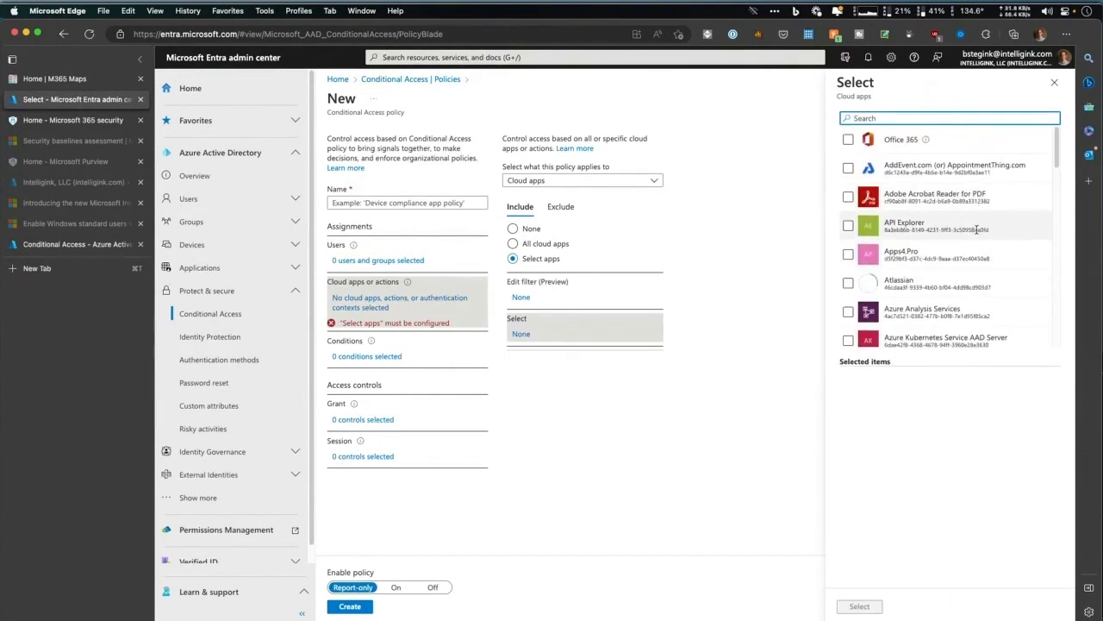
scroll(972, 229, "down", 2)
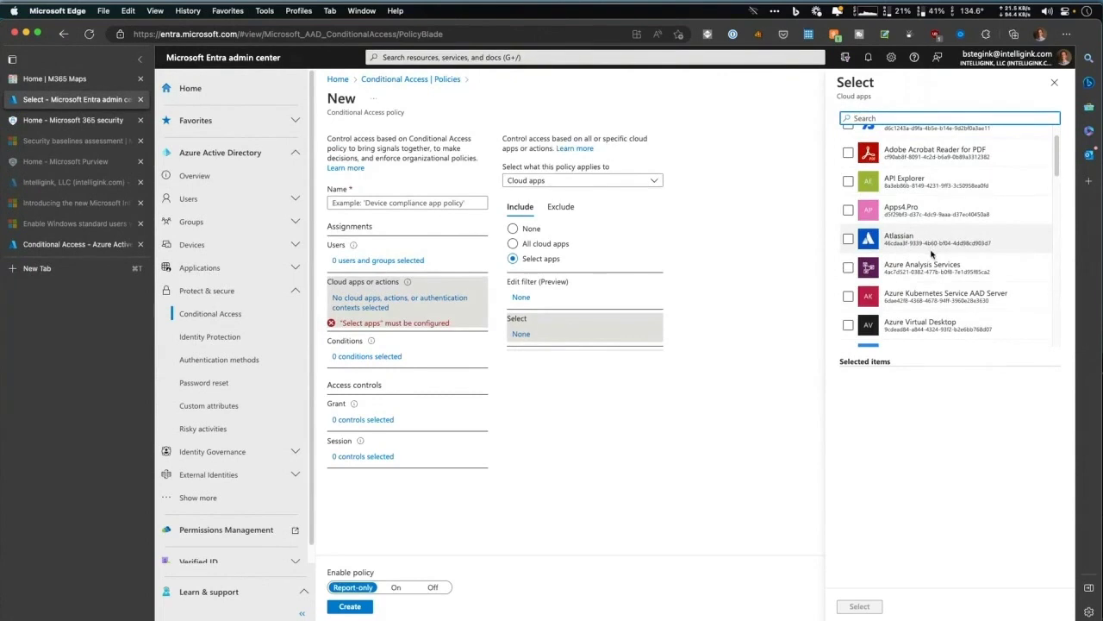
scroll(937, 245, "down", 1)
scroll(937, 259, "down", 4)
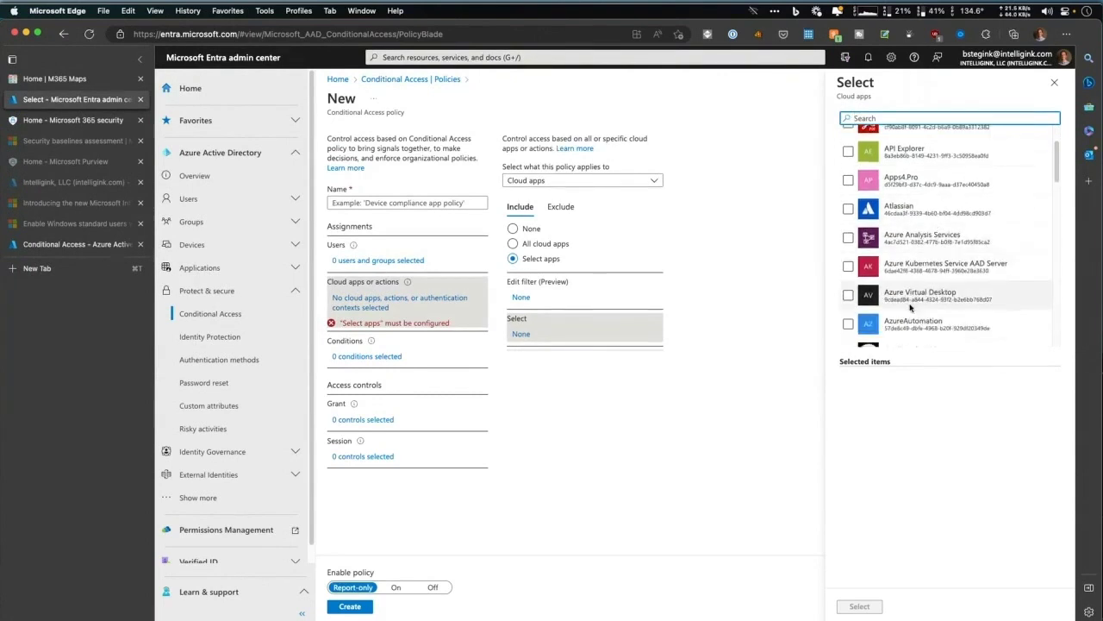
scroll(938, 306, "down", 4)
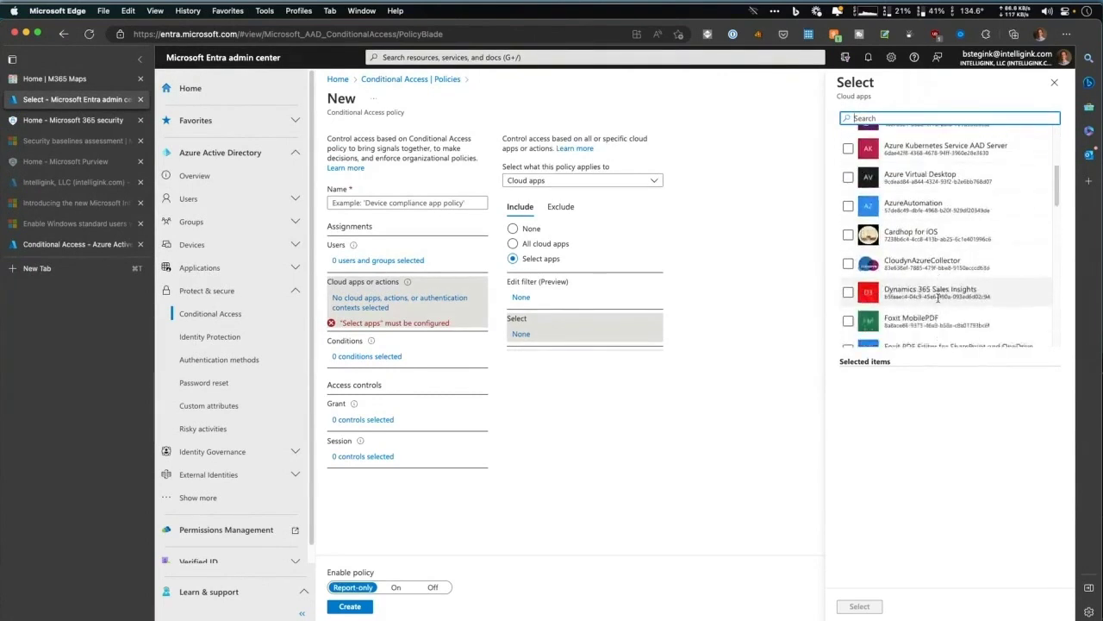
scroll(942, 280, "down", 8)
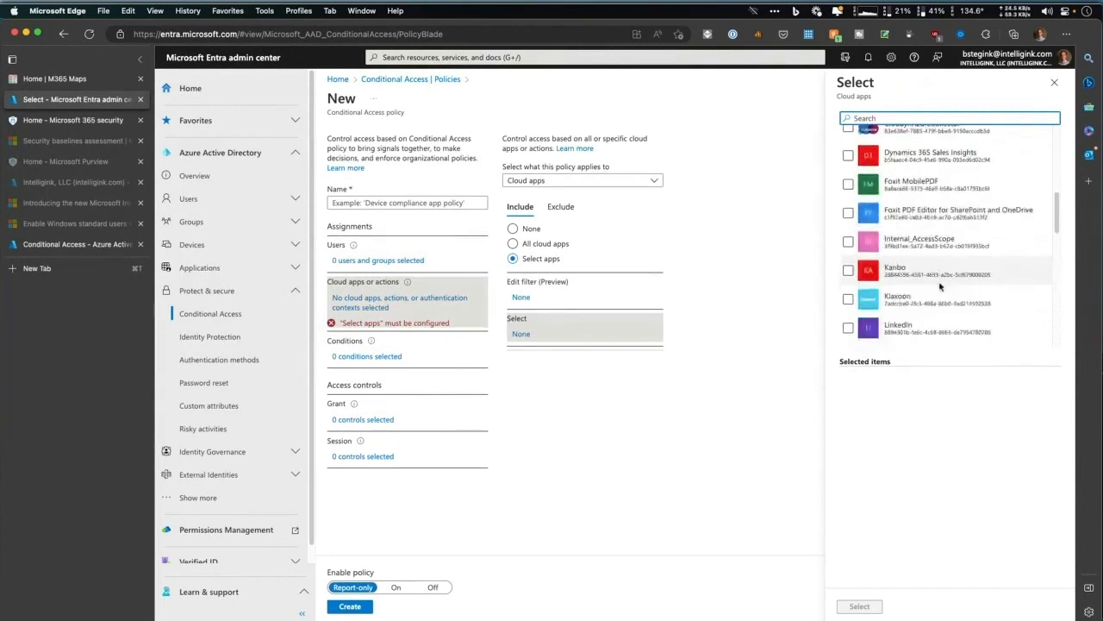
scroll(940, 281, "down", 8)
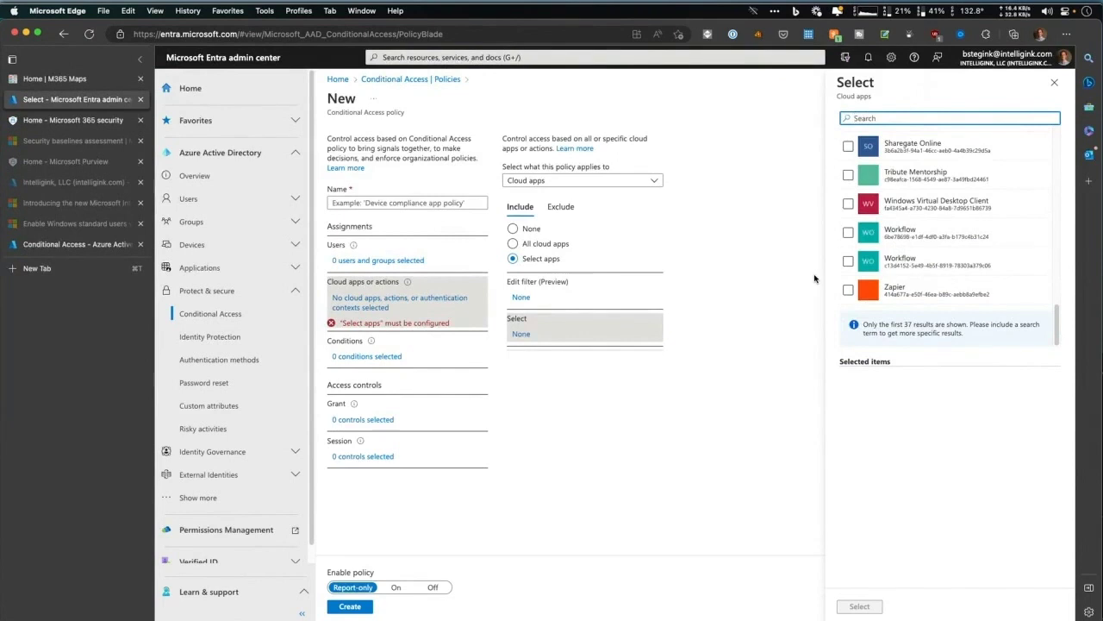
type("sharepoint")
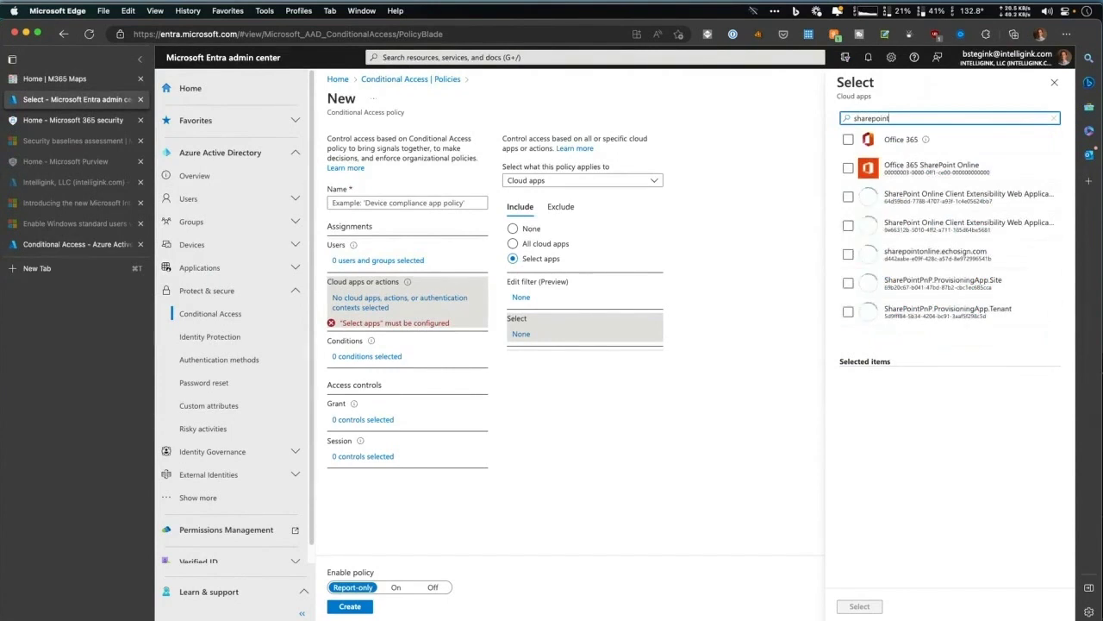
left_click(513, 243)
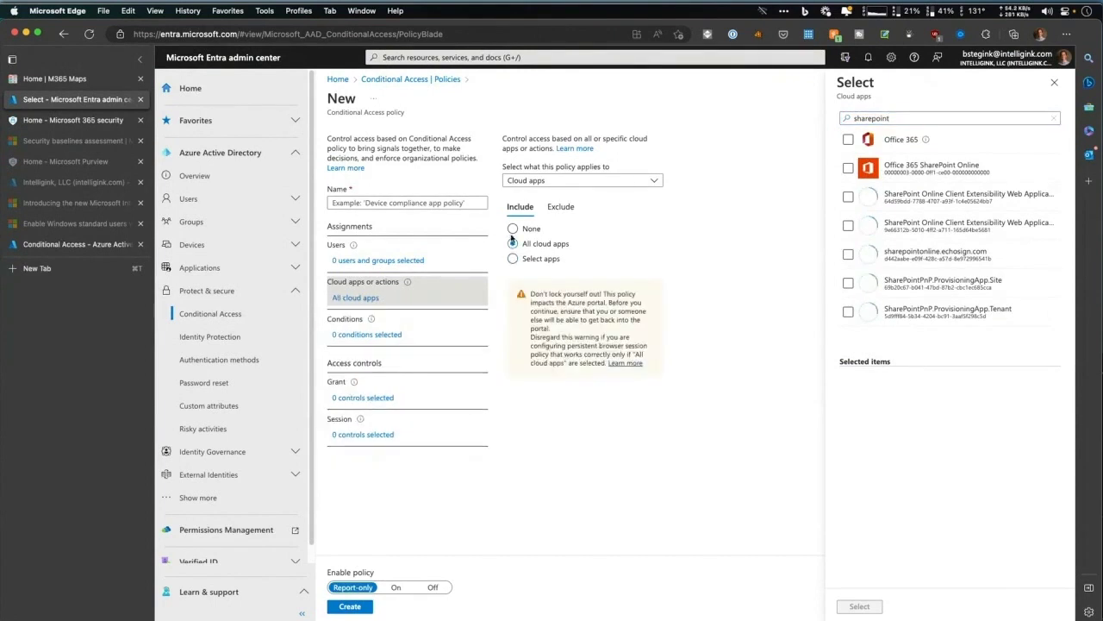
- Look over the policy's conditions, viewing the options for user risk, locations and client apps
left_click(352, 335)
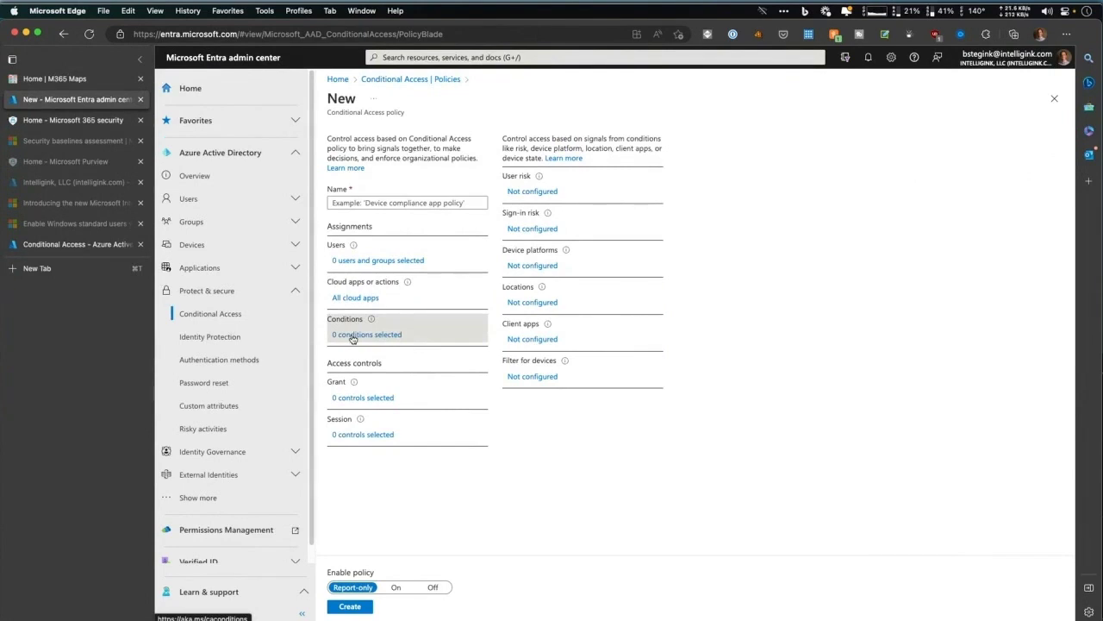
left_click(530, 193)
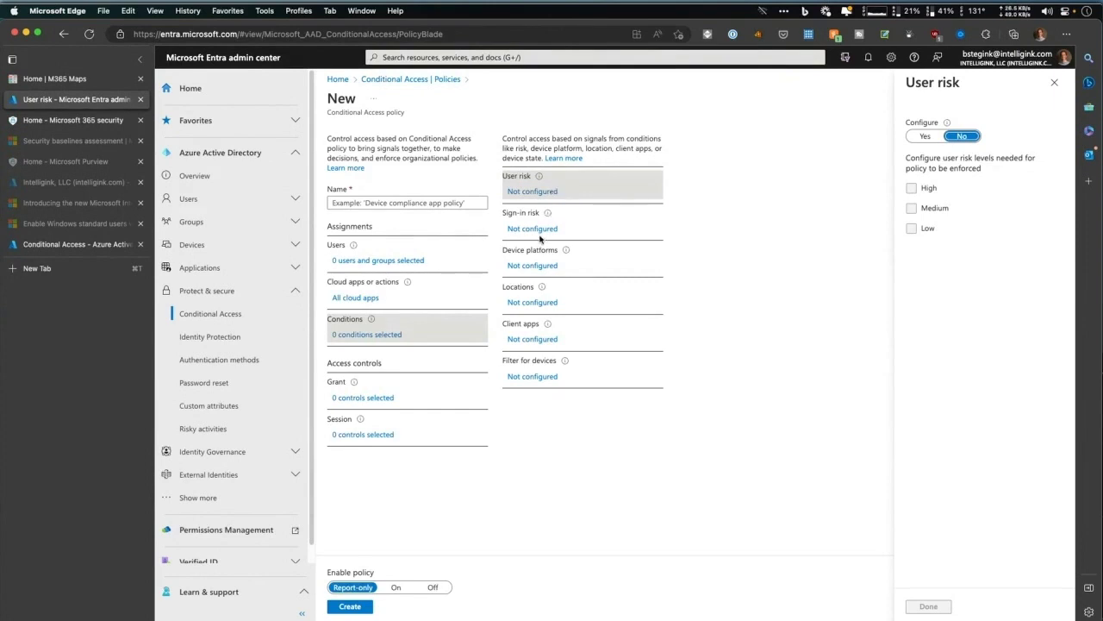
left_click(534, 303)
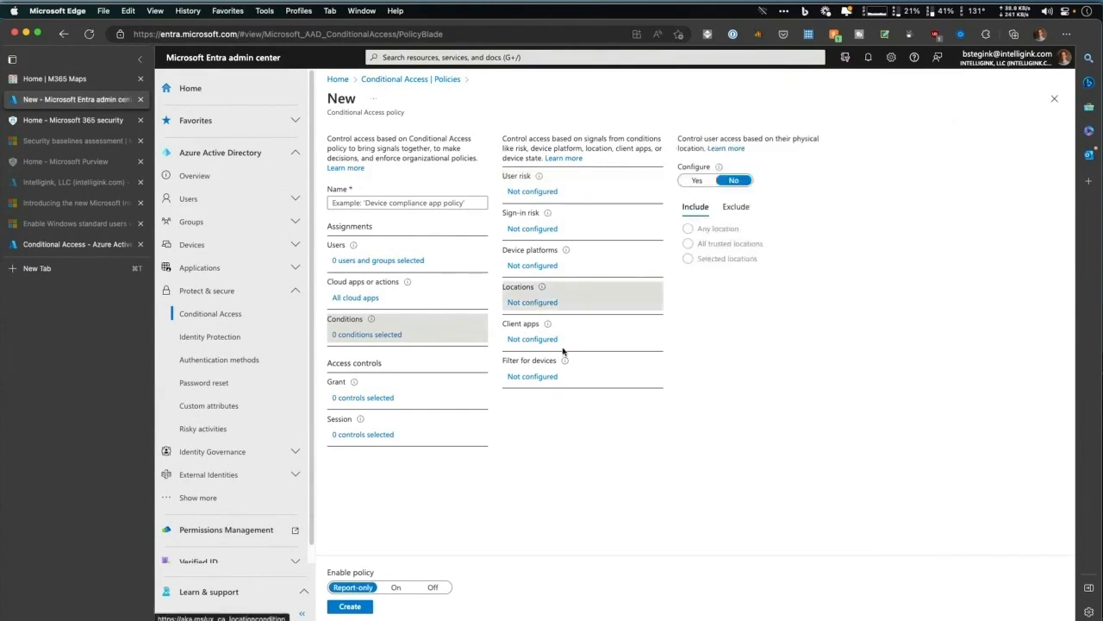
left_click(522, 338)
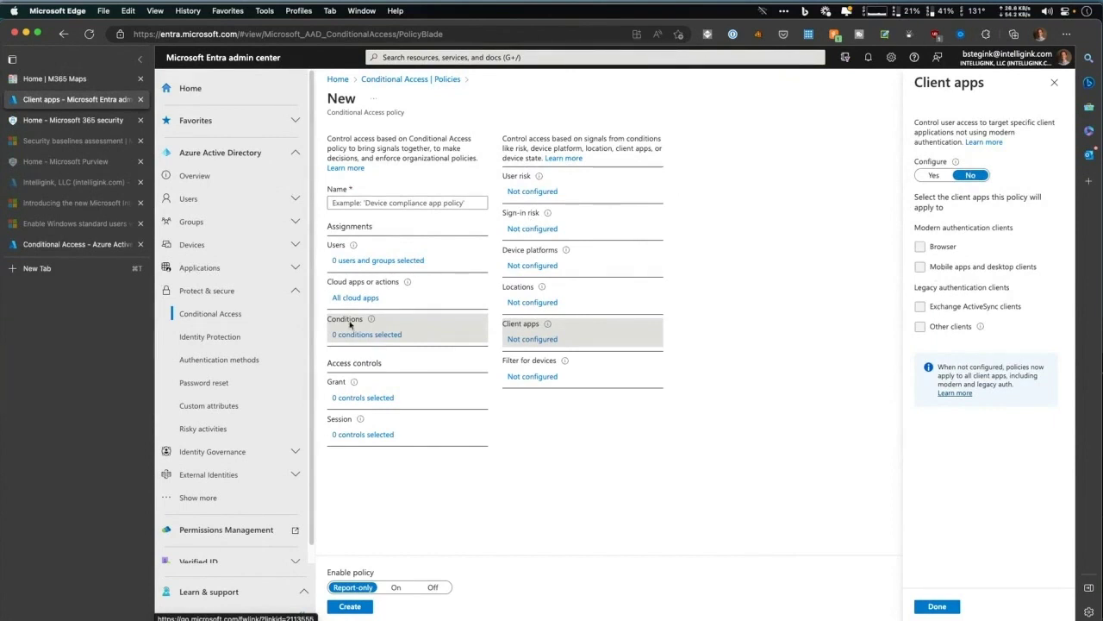
- Review the policy's access controls, covering the grant requirements and the session options such as persistent browser session
left_click(377, 402)
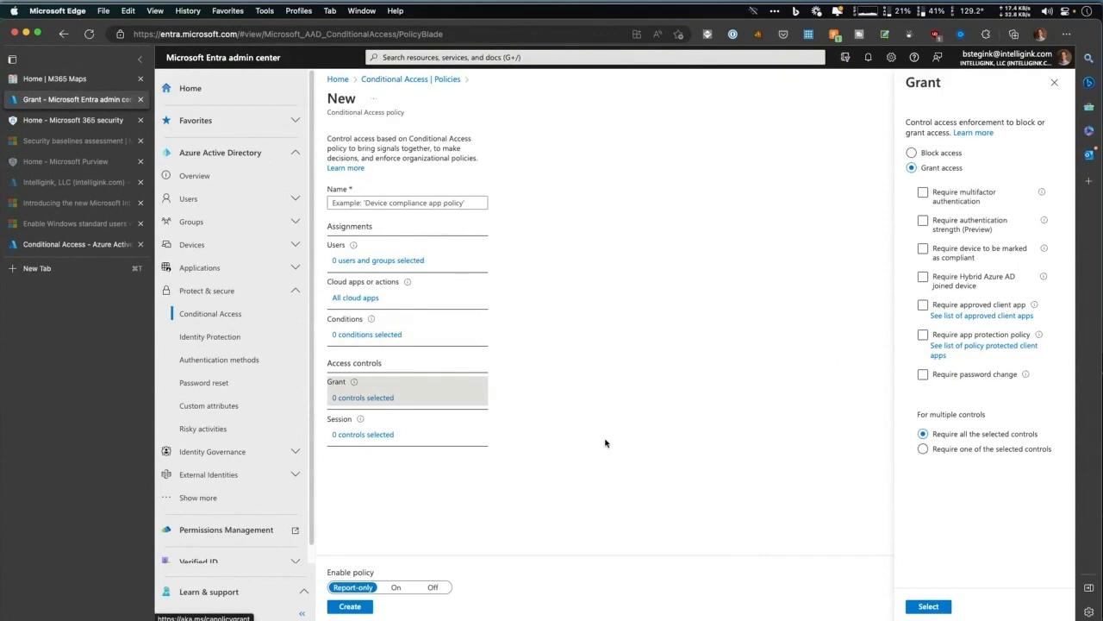
left_click(346, 435)
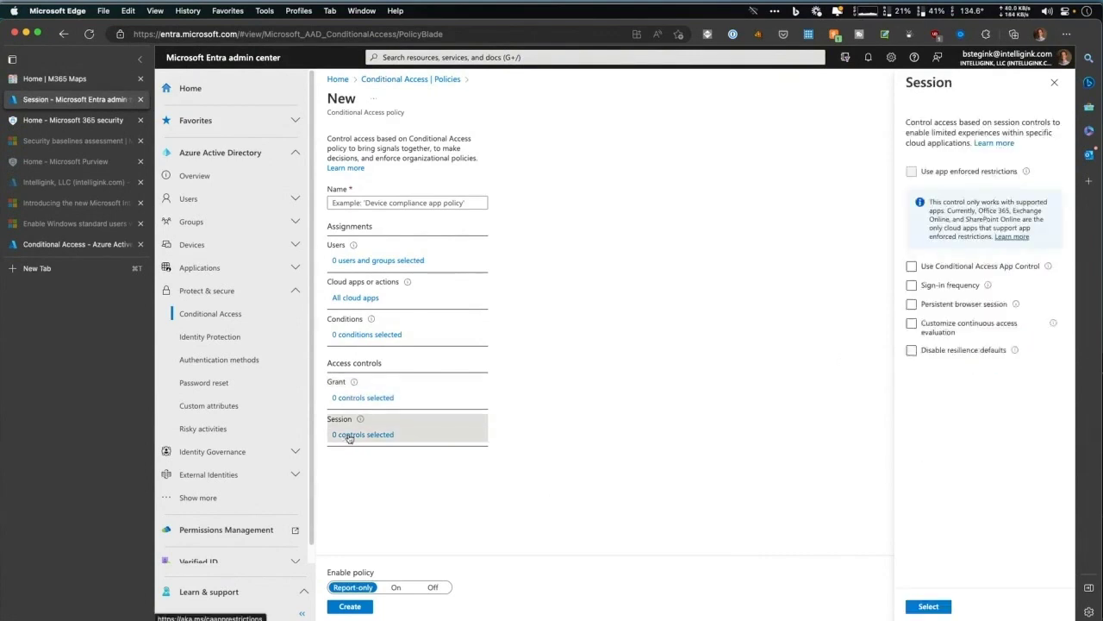
left_click(955, 306)
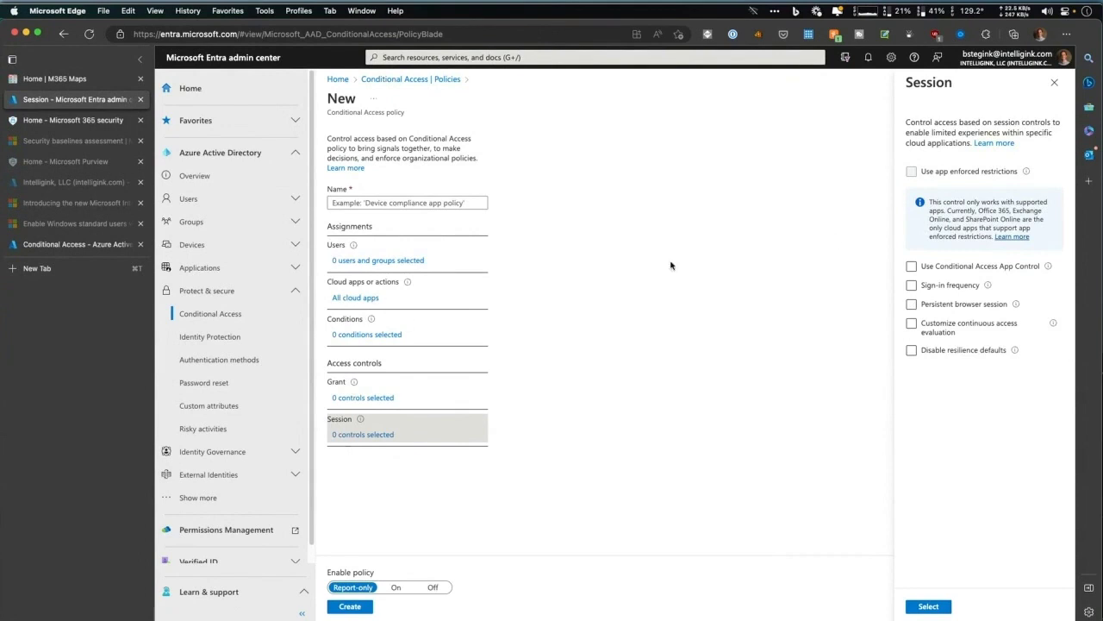
- Assign the policy to All users and view its user exclusion options, and discard the unsaved policy
left_click(350, 259)
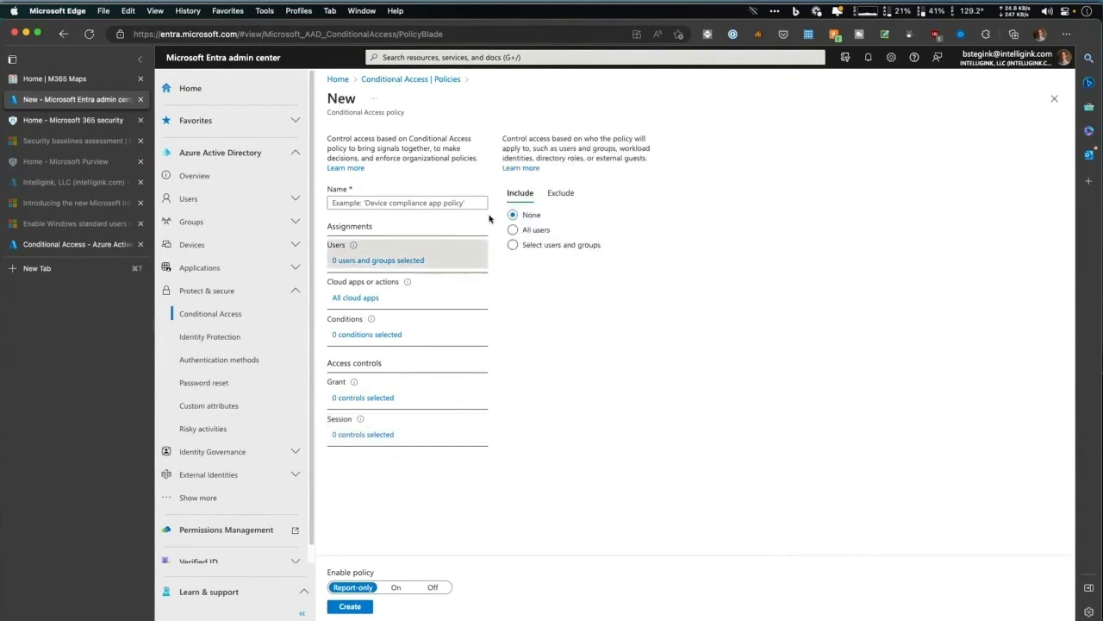
left_click(512, 231)
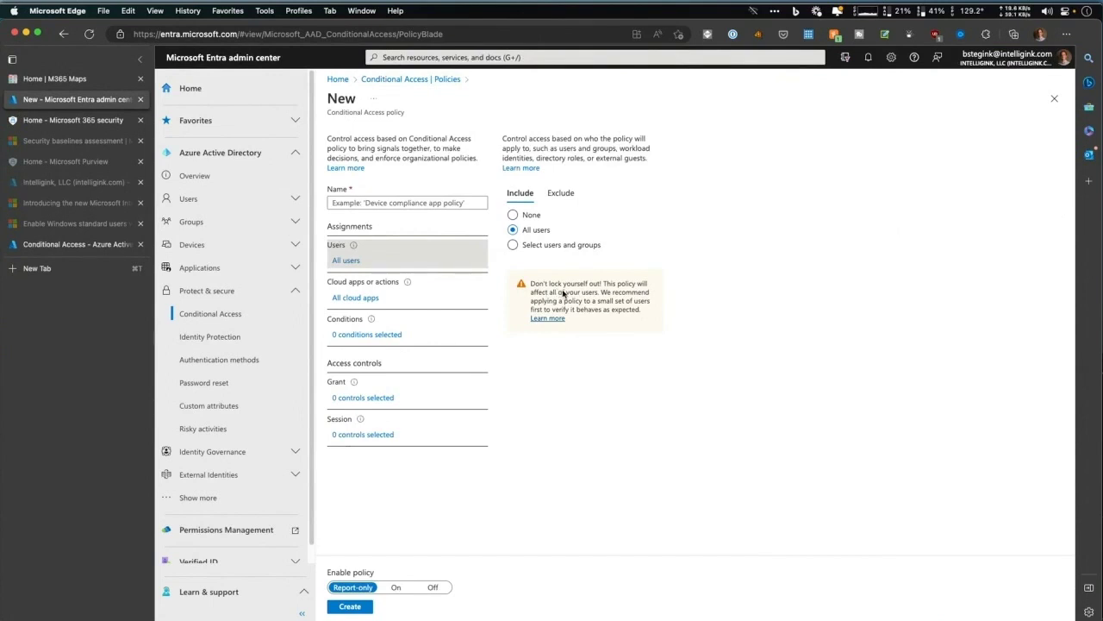
left_click(561, 193)
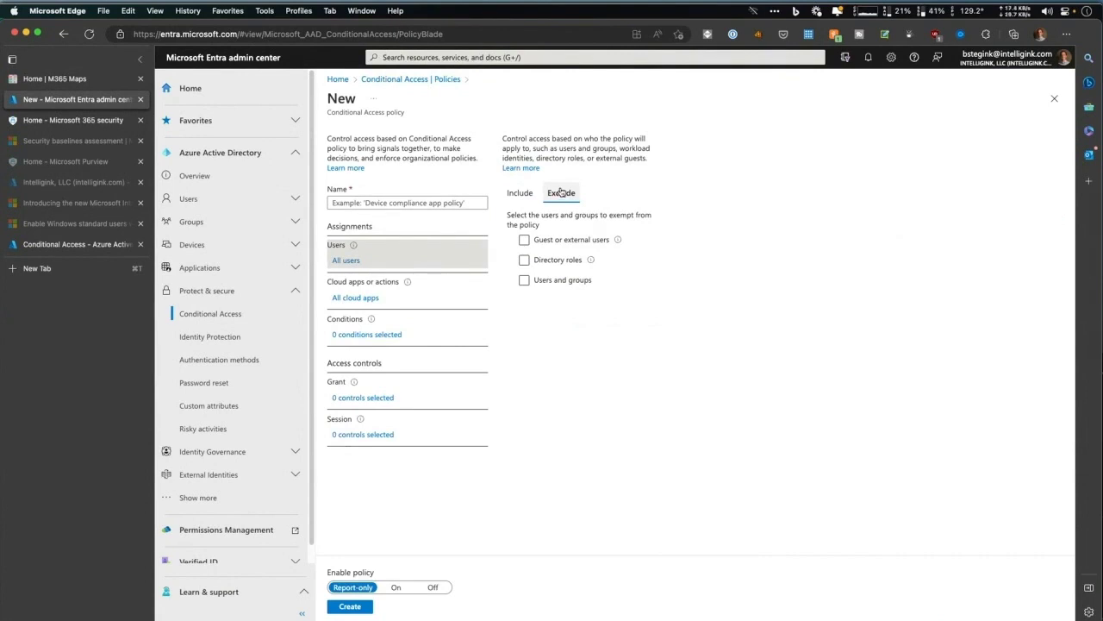
left_click(404, 81)
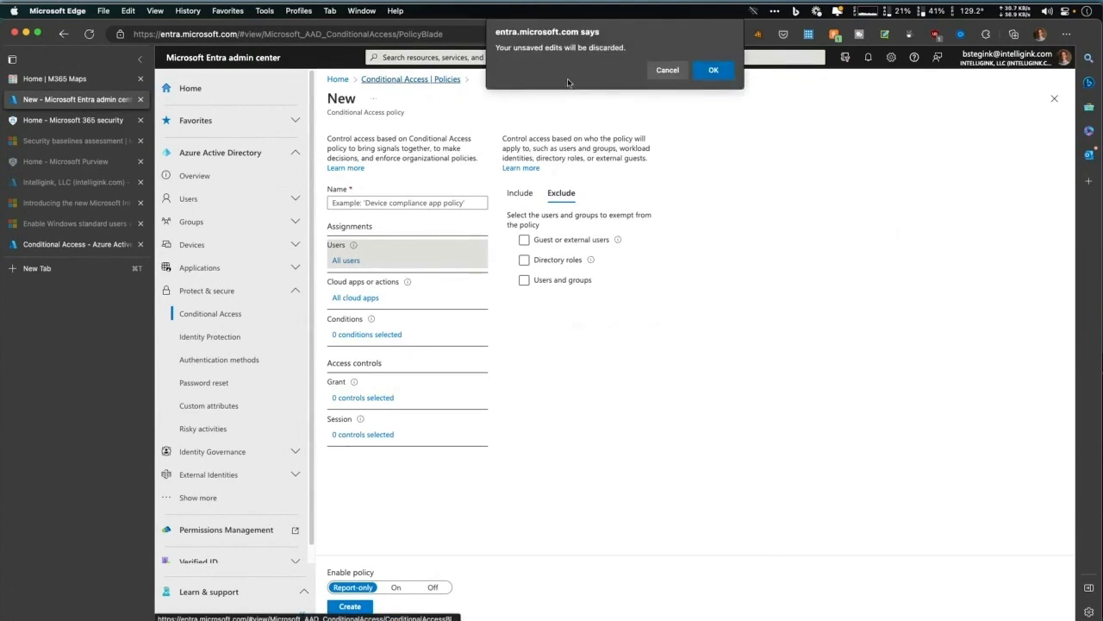
left_click(715, 72)
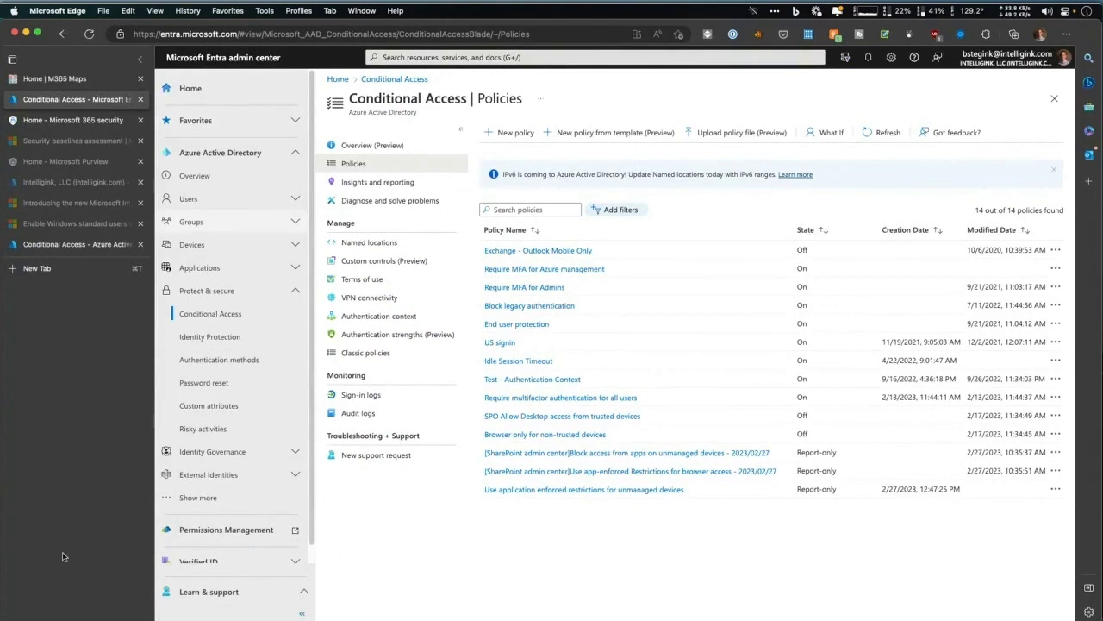
- View the Identity Protection overview, and open Privileged Identity Management from the Identity Governance options
left_click(228, 342)
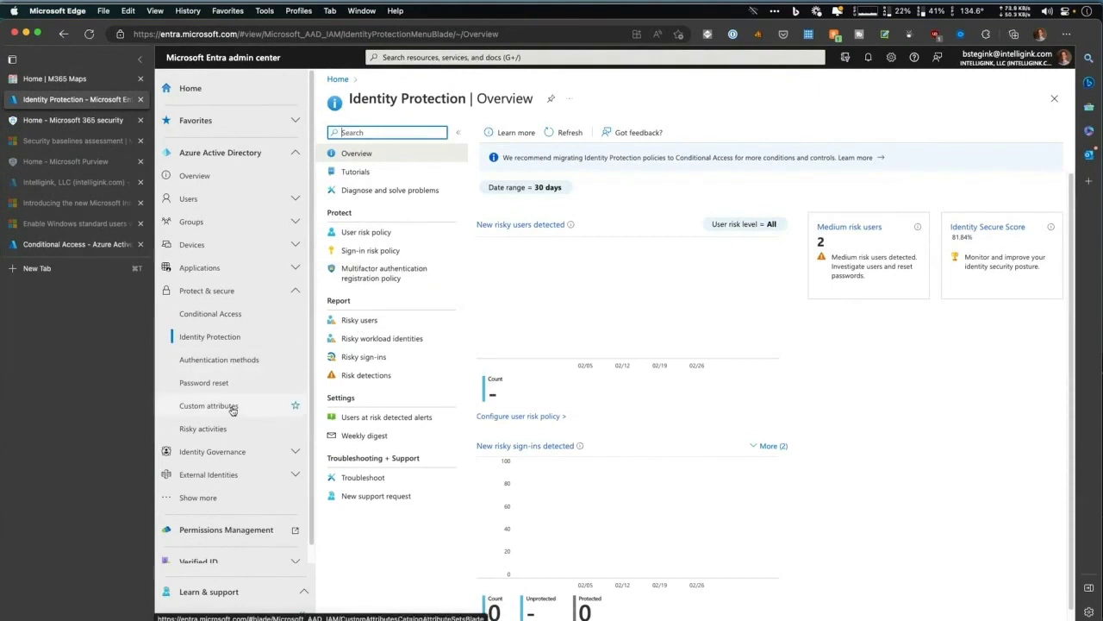
scroll(230, 408, "down", 1)
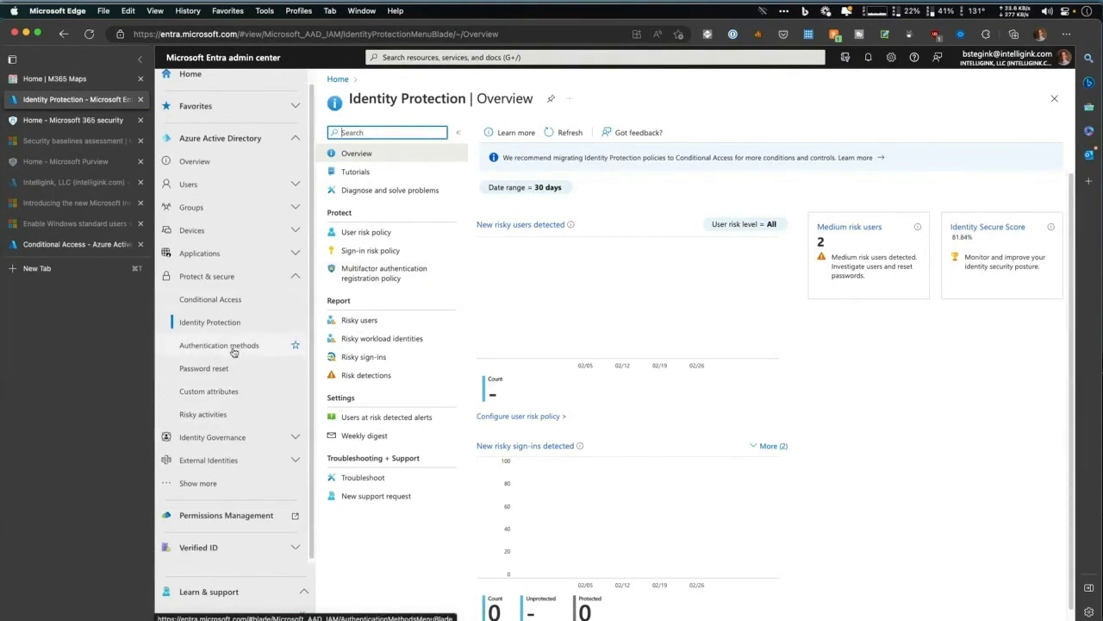
left_click(286, 441)
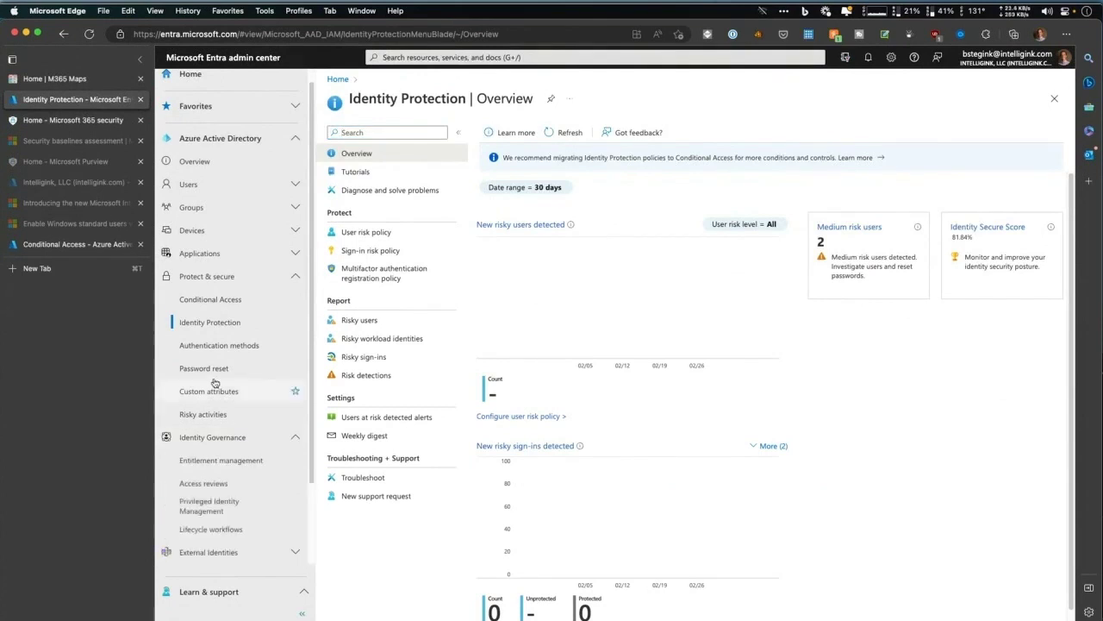
scroll(229, 414, "down", 2)
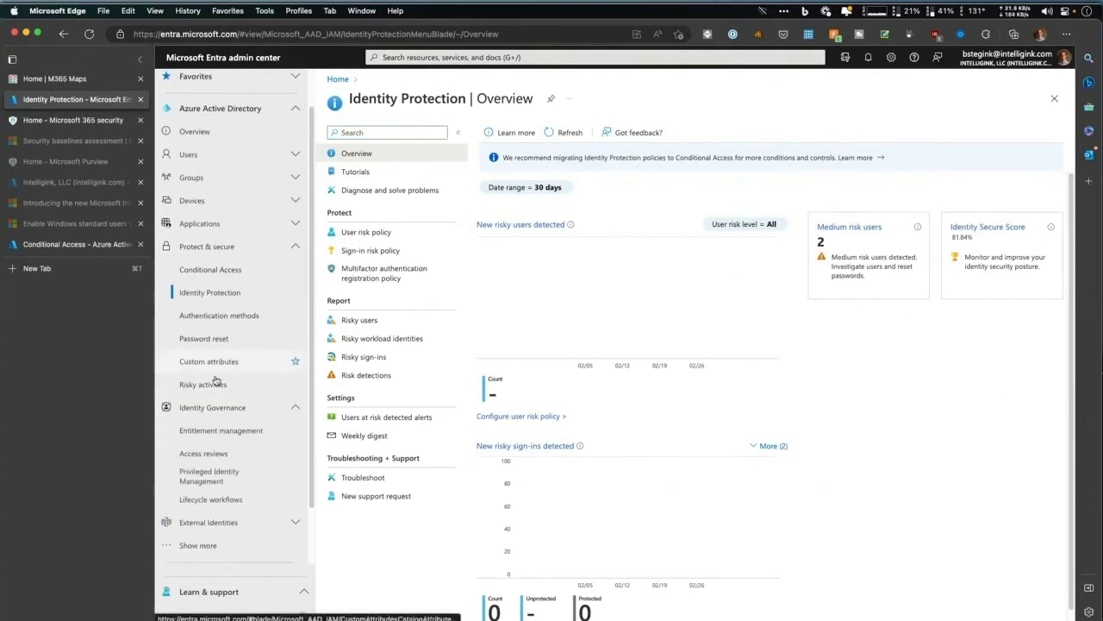
left_click(230, 479)
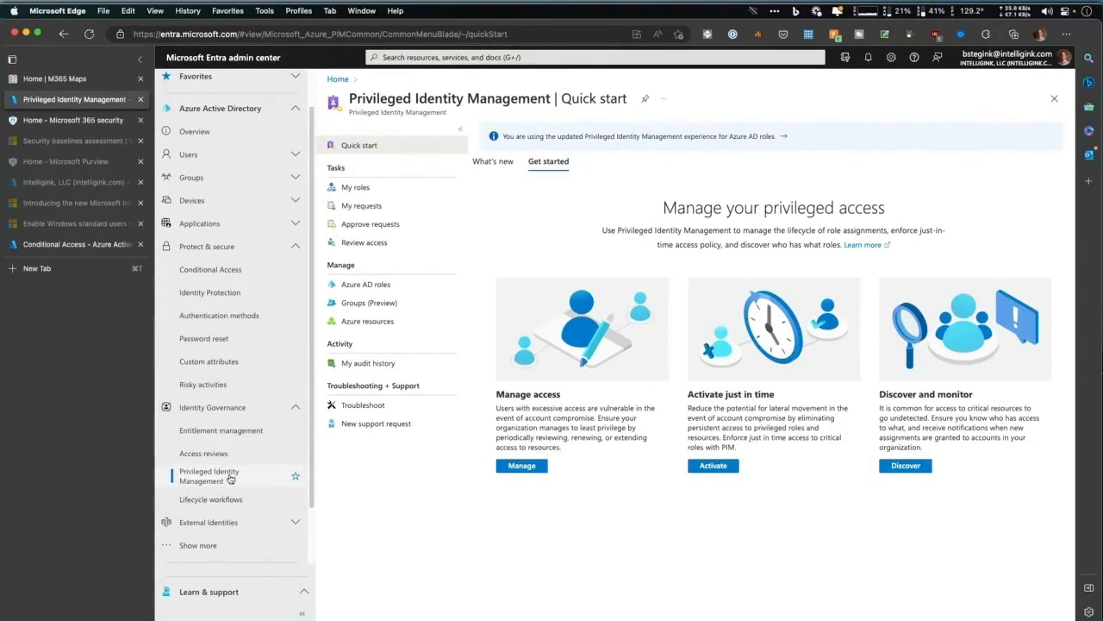
- View the account's eligible and active Azure AD role assignments in Privileged Identity Management, and return to its quick start page
left_click(360, 187)
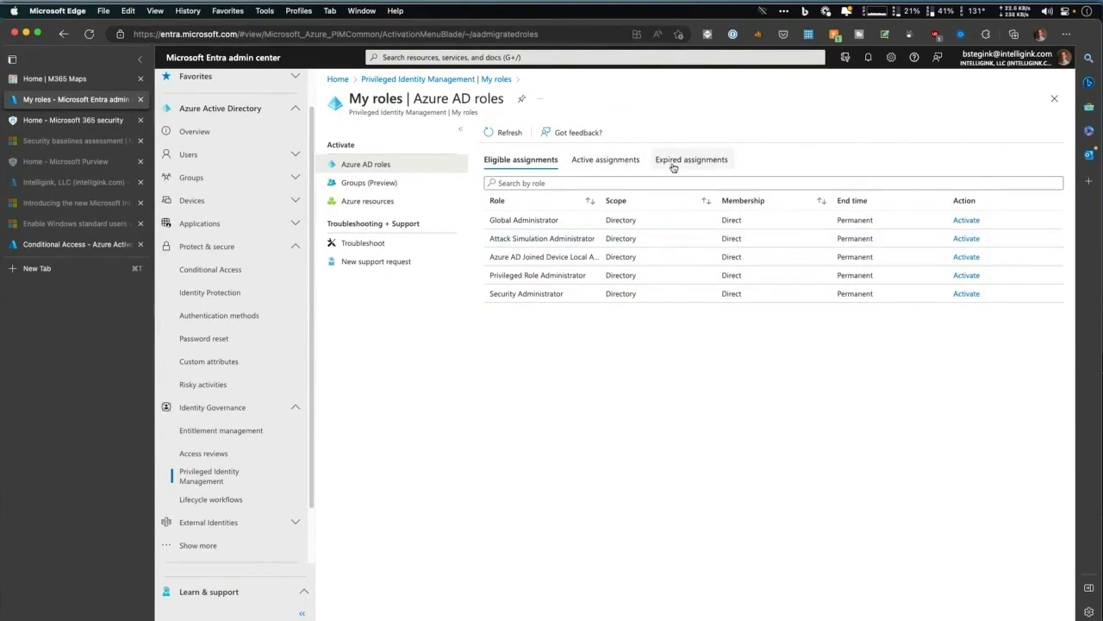
left_click(620, 165)
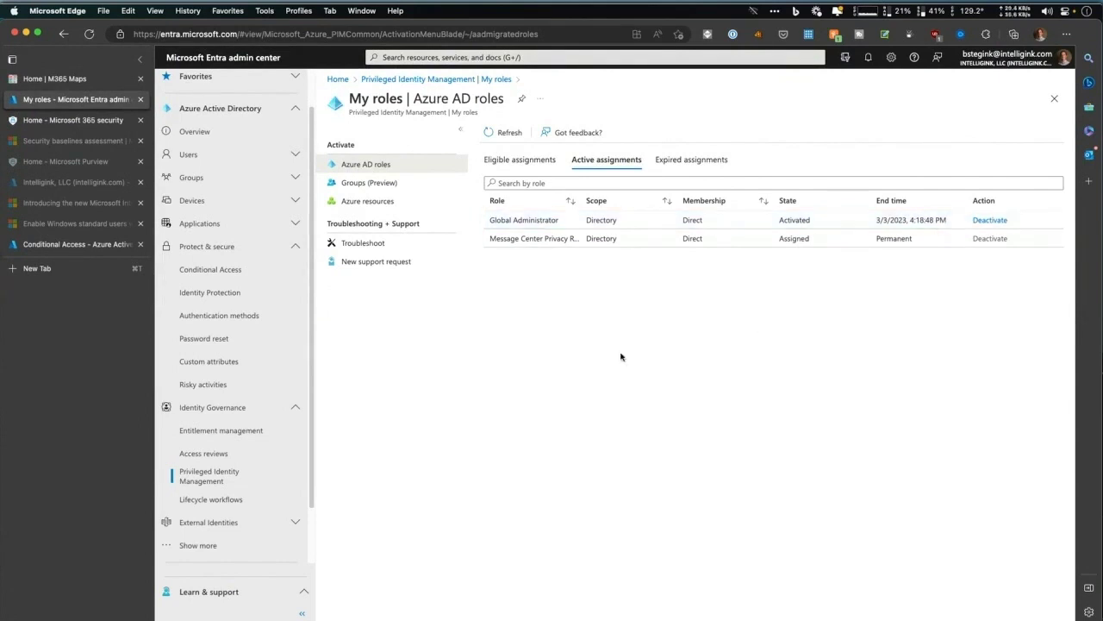
left_click(489, 80)
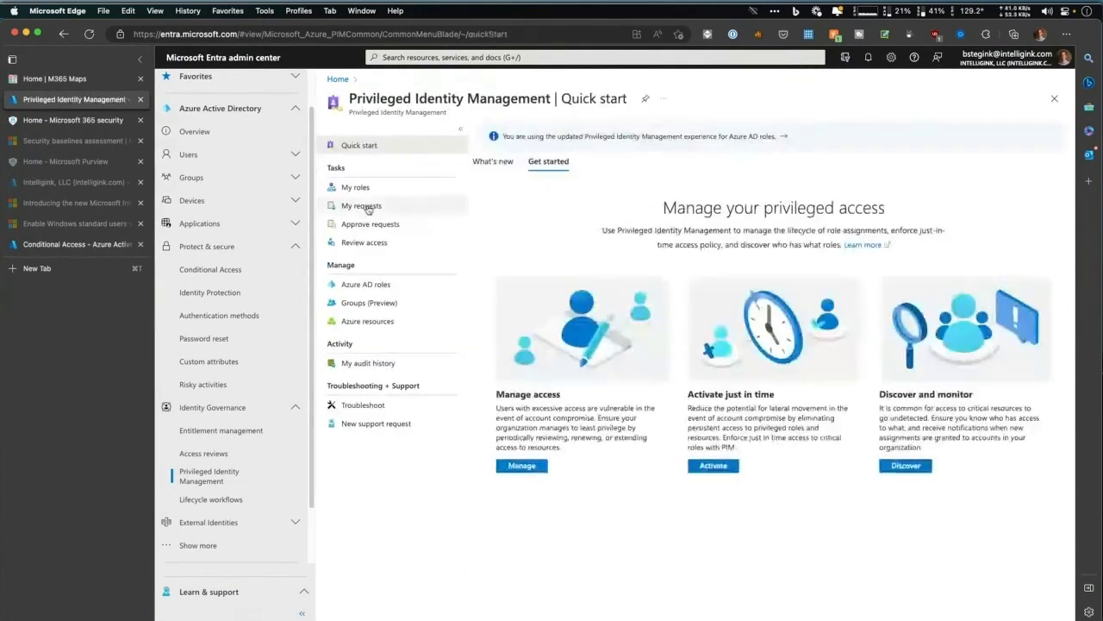
- Check the account's role requests and audit history for Azure AD roles, returning to the Privileged Identity Management quick start page
left_click(375, 206)
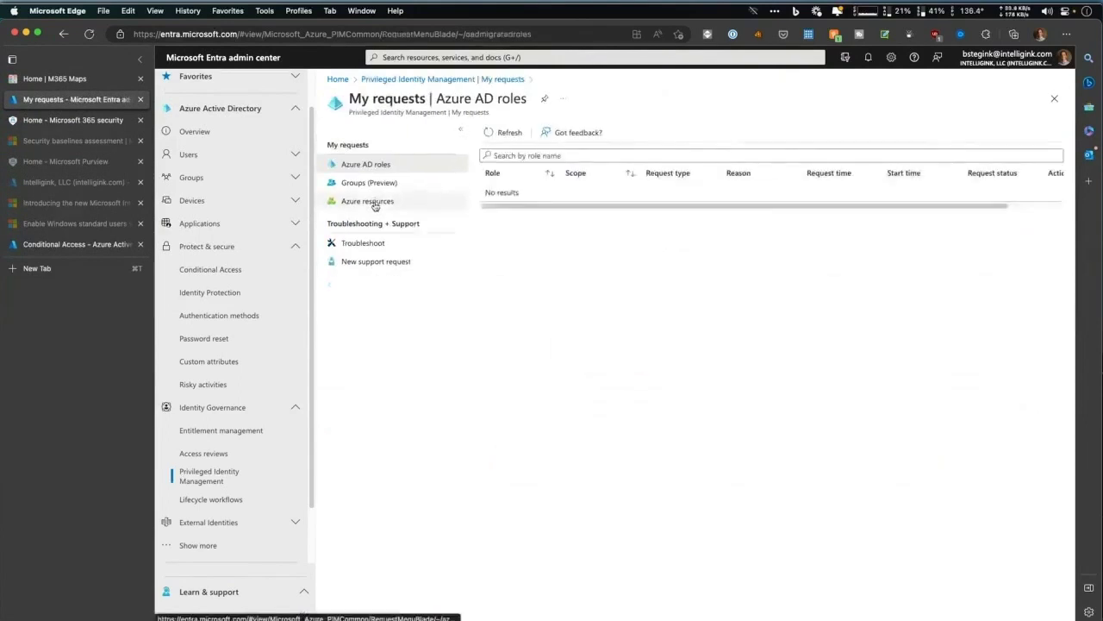
left_click(473, 83)
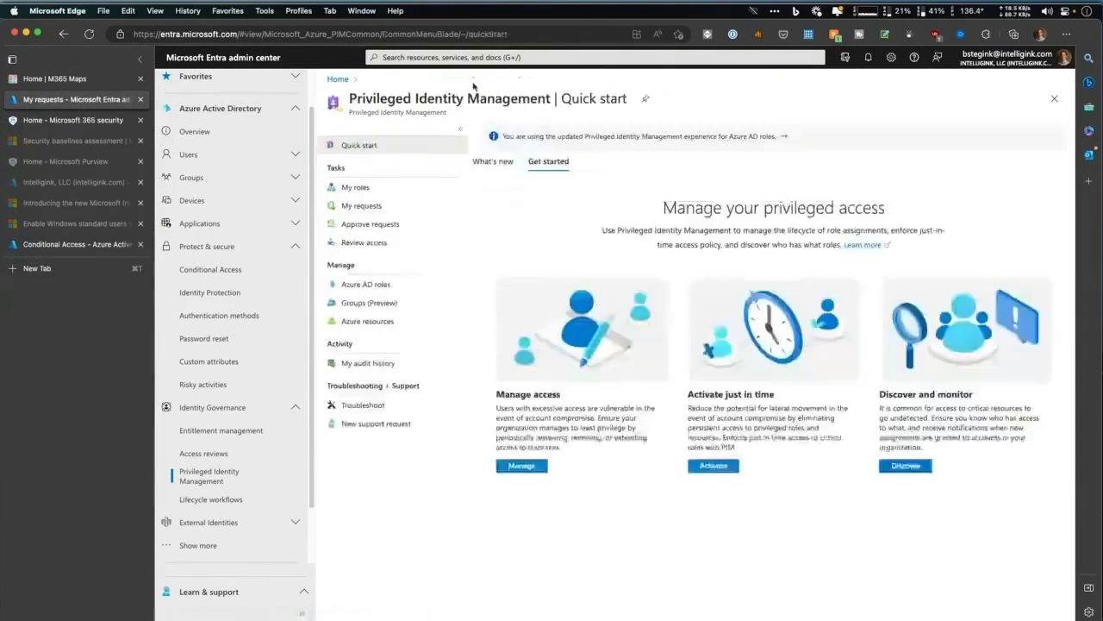
left_click(387, 363)
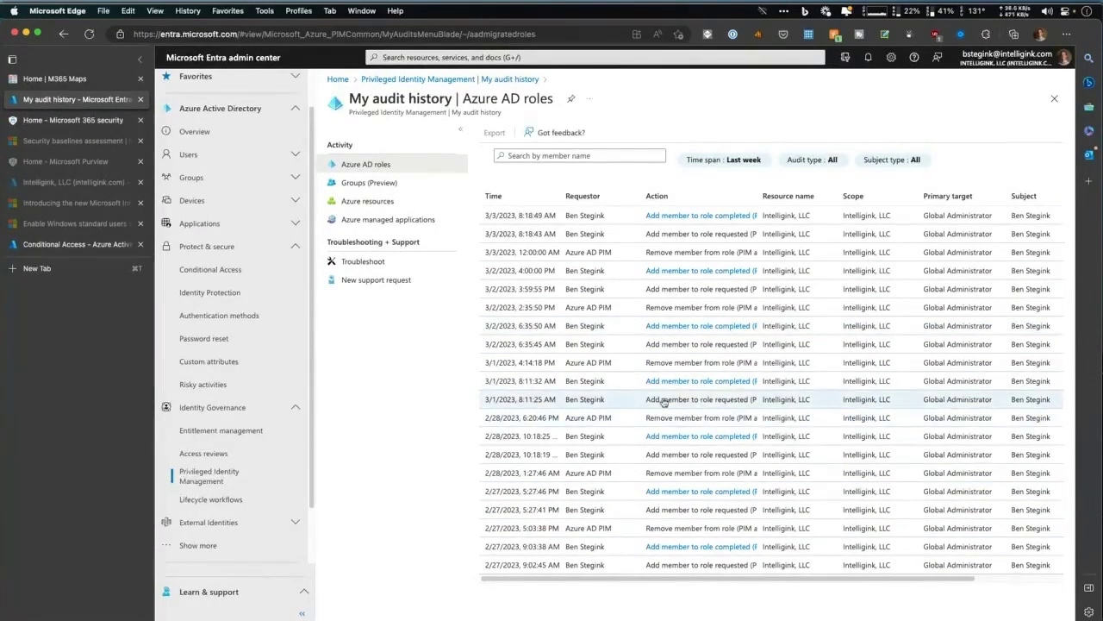
left_click(504, 79)
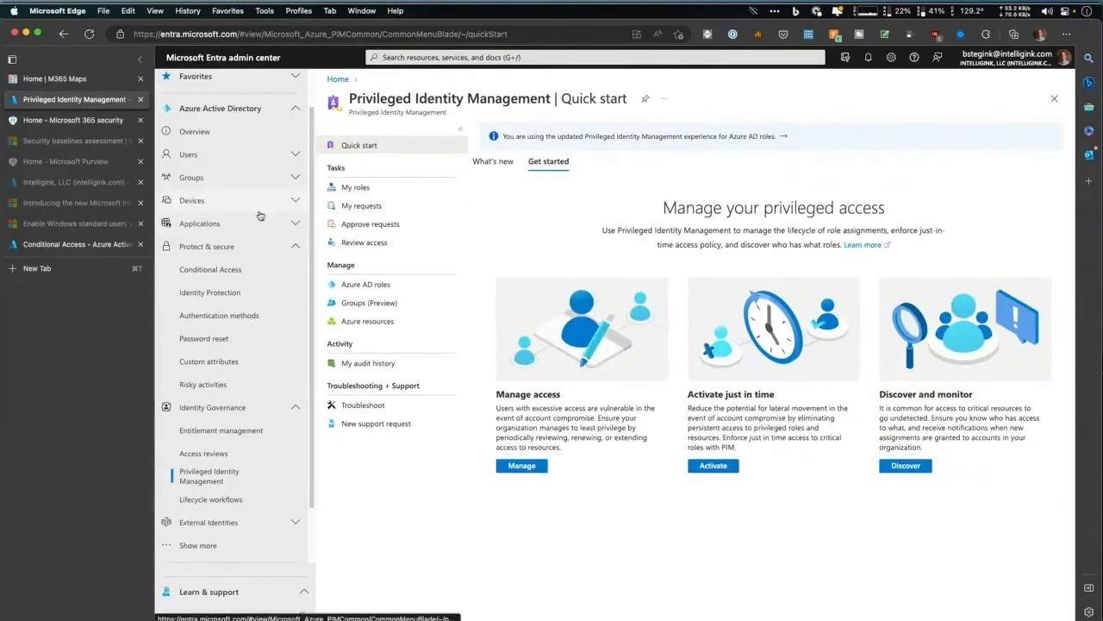
- Glance at the Microsoft Intune Suite article links, and examine the Endpoint Privilege Management article's policy creation and elevated access examples
left_click(69, 202)
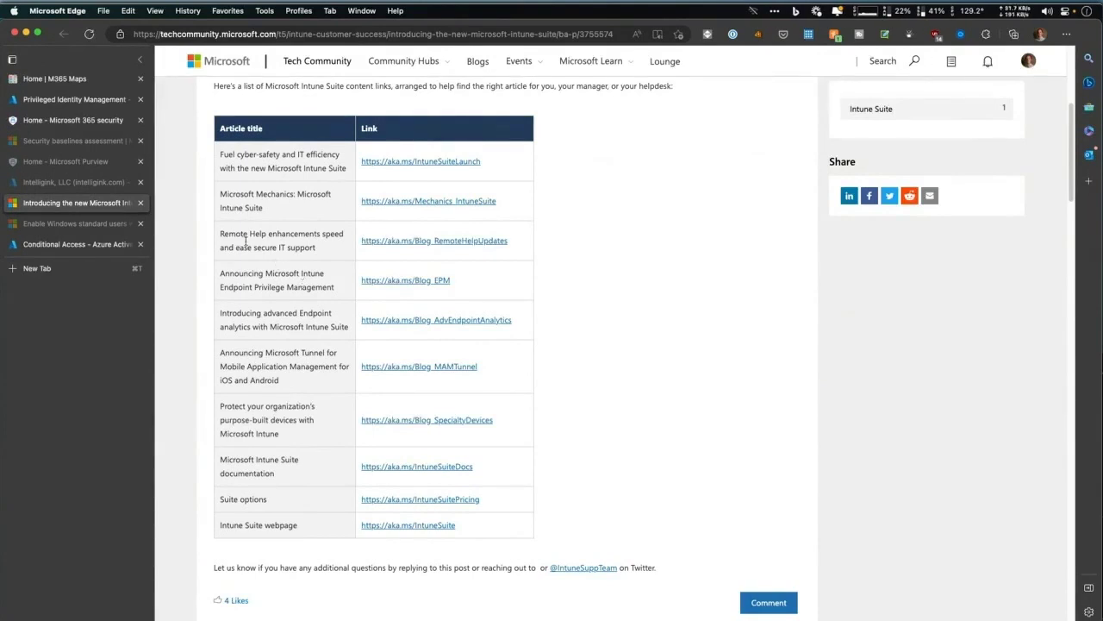
left_click(87, 224)
scroll(393, 369, "down", 5)
scroll(393, 369, "down", 5)
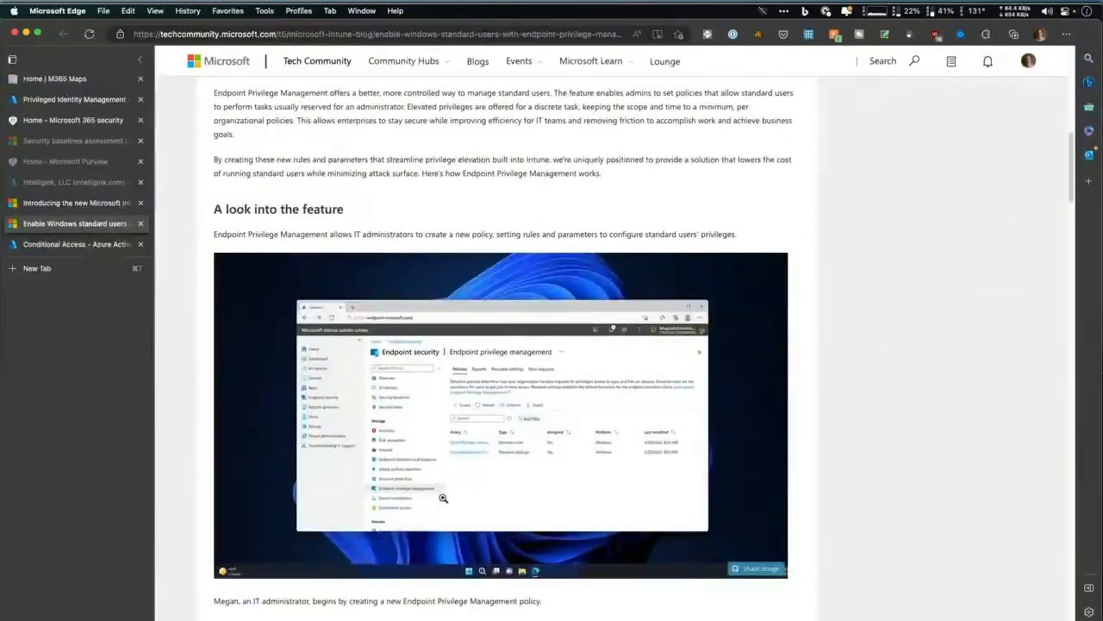
scroll(466, 503, "down", 5)
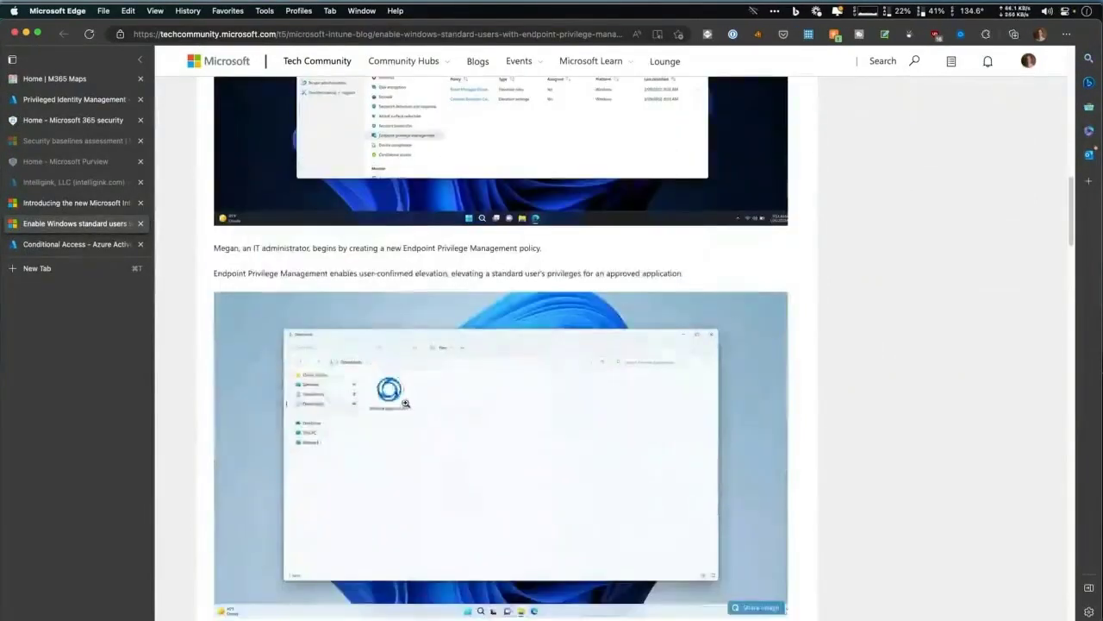
scroll(406, 413, "down", 1)
scroll(406, 412, "down", 5)
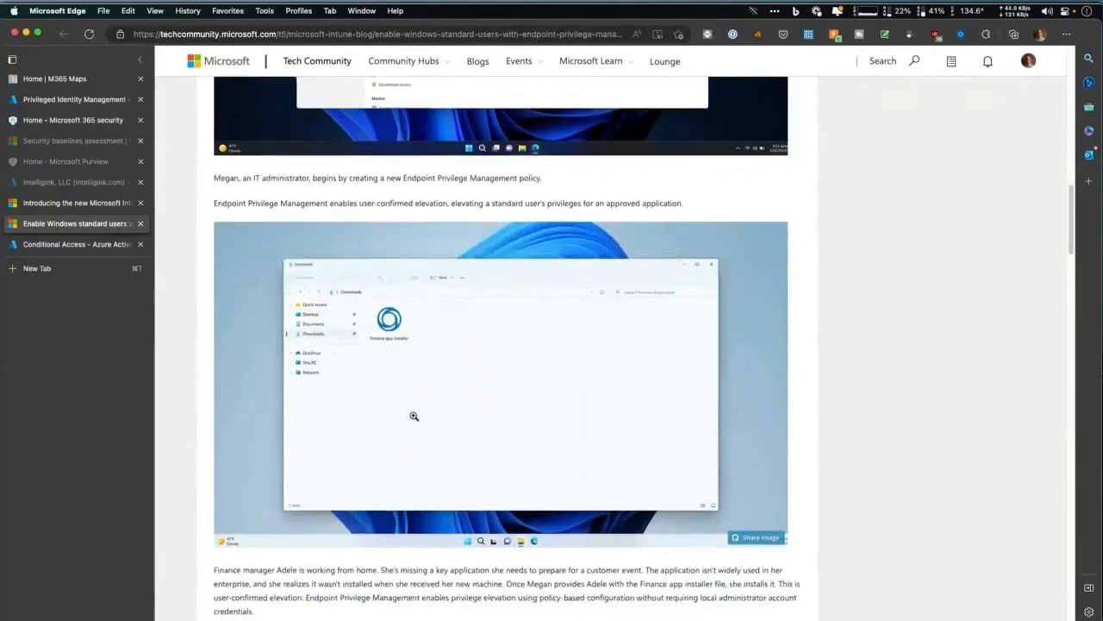
scroll(432, 450, "down", 5)
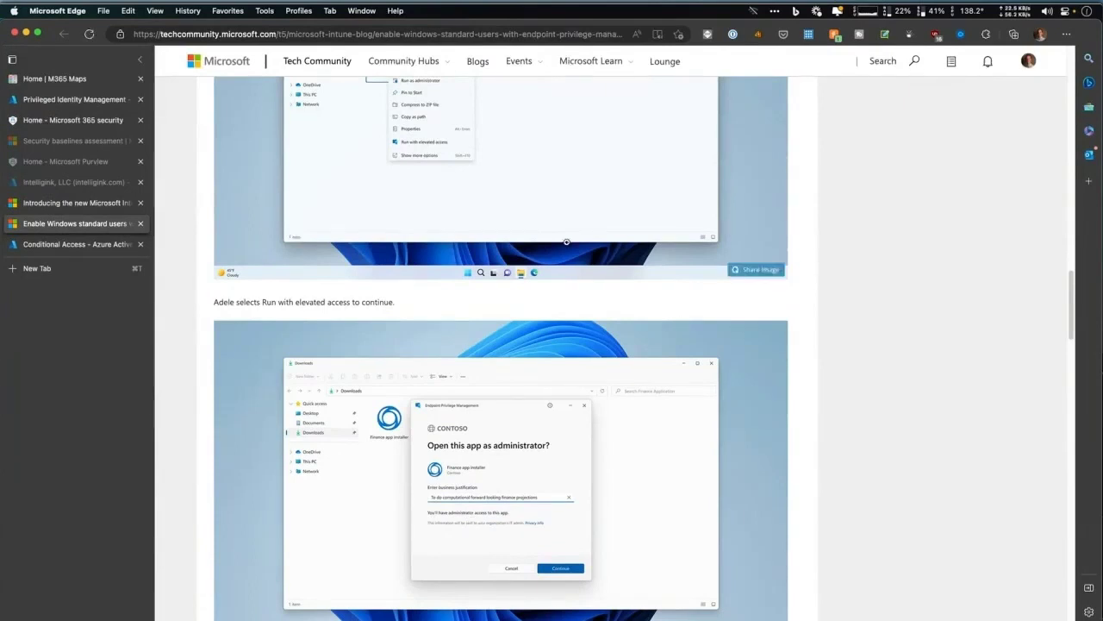
- Read the Endpoint Privilege Management article's business justification example and its Reducing work for IT and How to get started sections
scroll(535, 305, "down", 2)
scroll(533, 305, "down", 4)
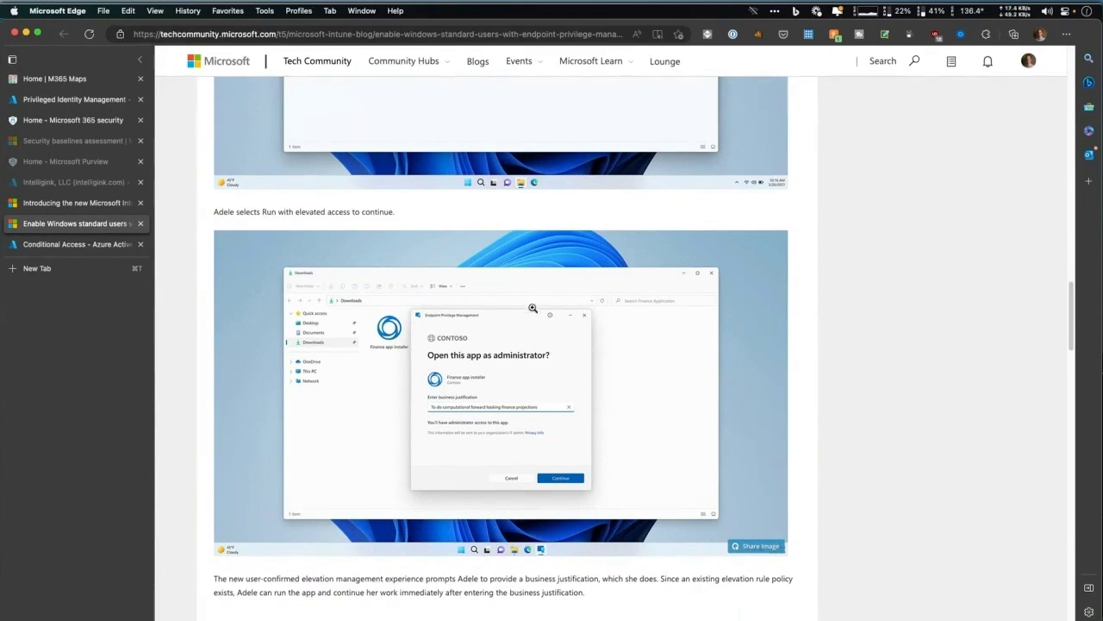
scroll(534, 303, "down", 5)
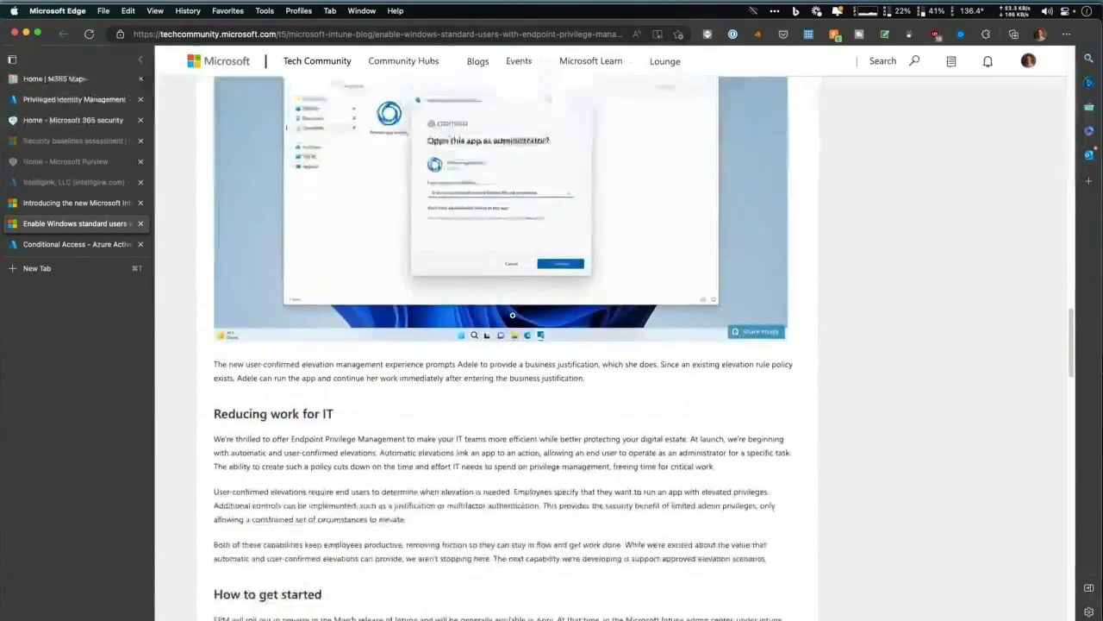
scroll(355, 529, "down", 3)
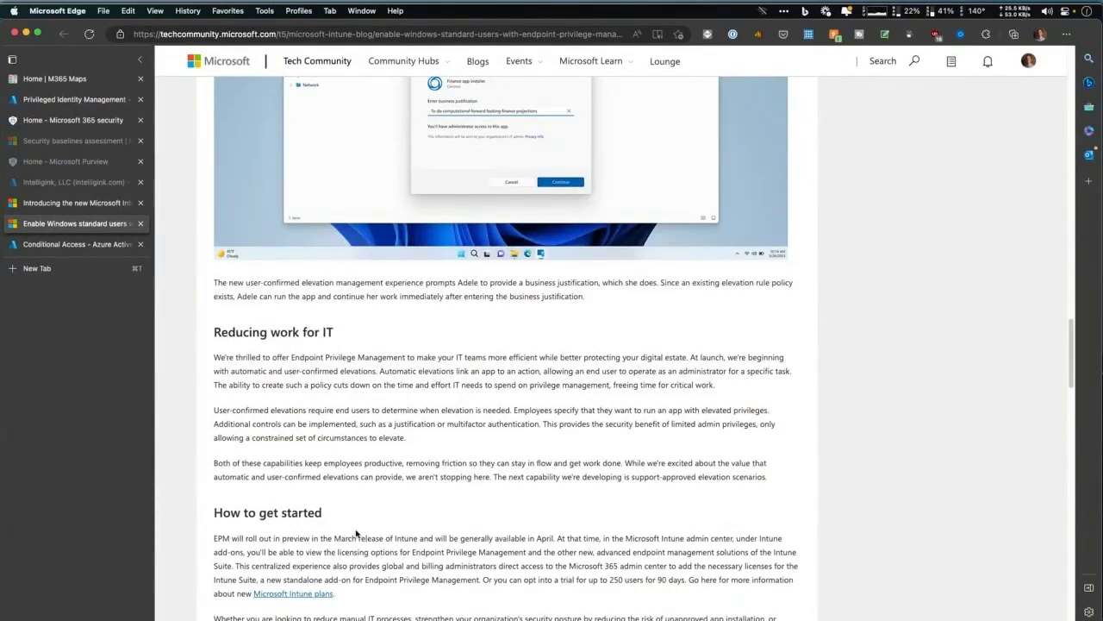
scroll(357, 531, "up", 3)
scroll(812, 431, "up", 4)
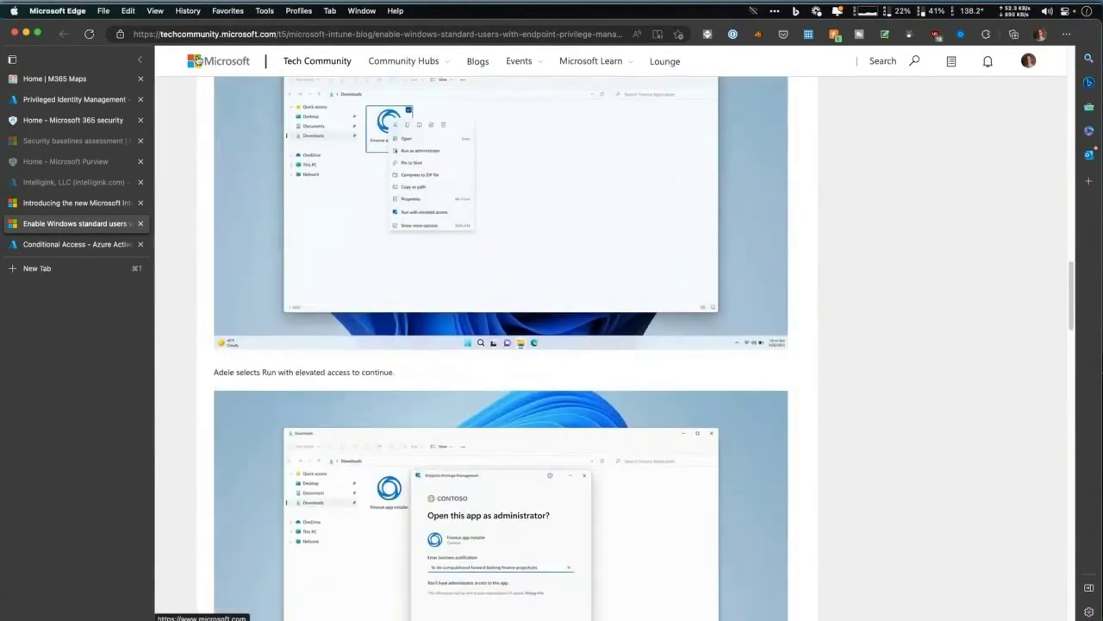
scroll(165, 91, "up", 5)
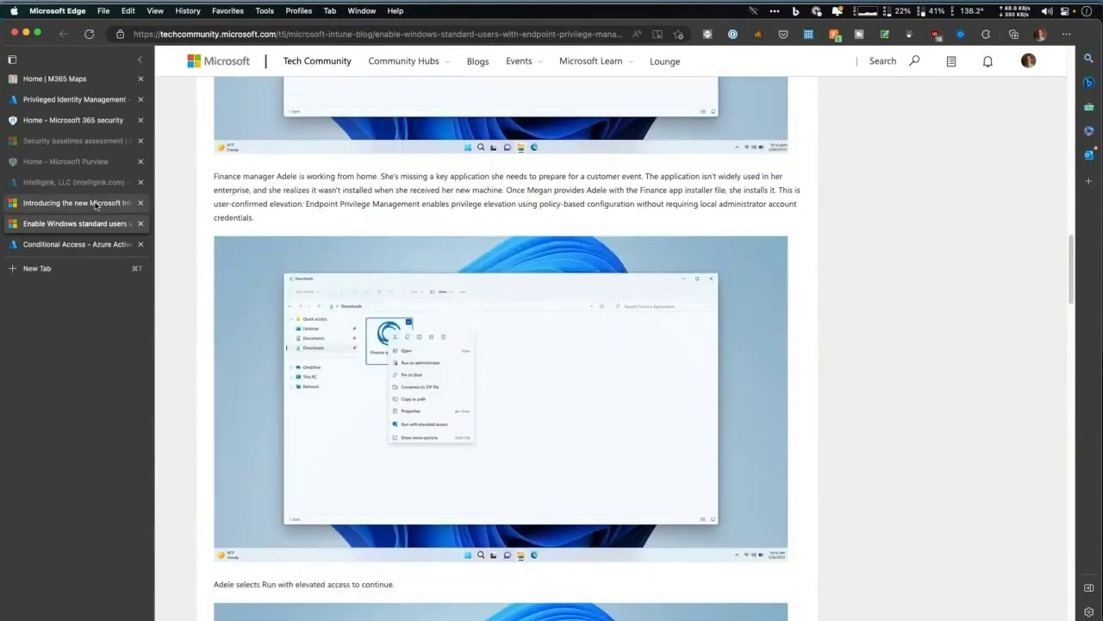
- Review the introduction of the Introducing the new Microsoft Intune Suite article, highlight part of its title and select its web address
left_click(96, 205)
scroll(304, 268, "up", 4)
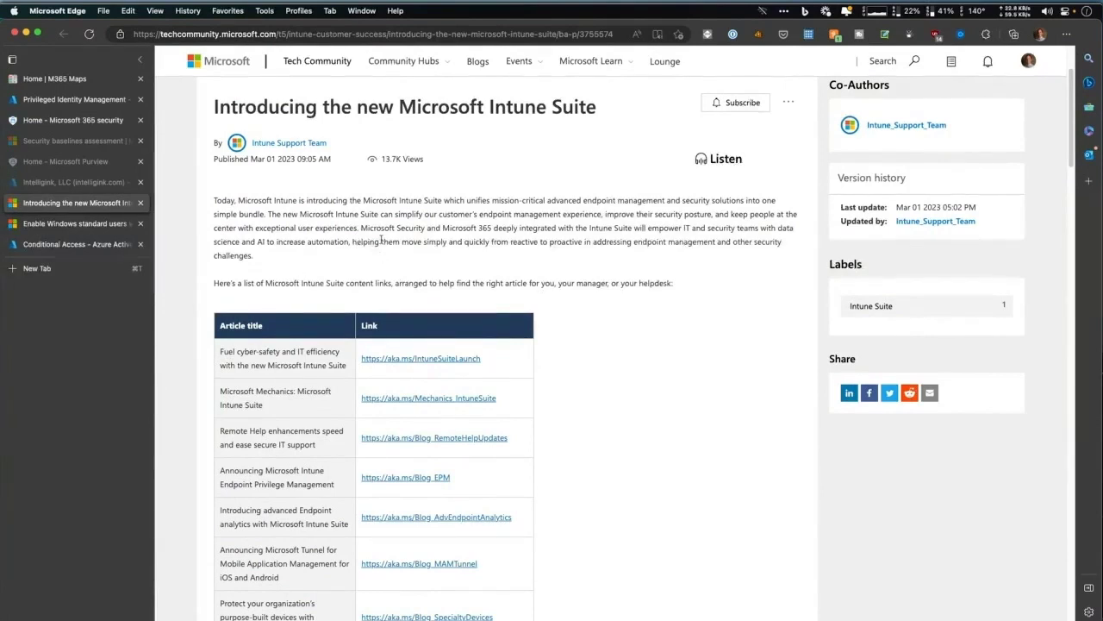
scroll(382, 246, "down", 1)
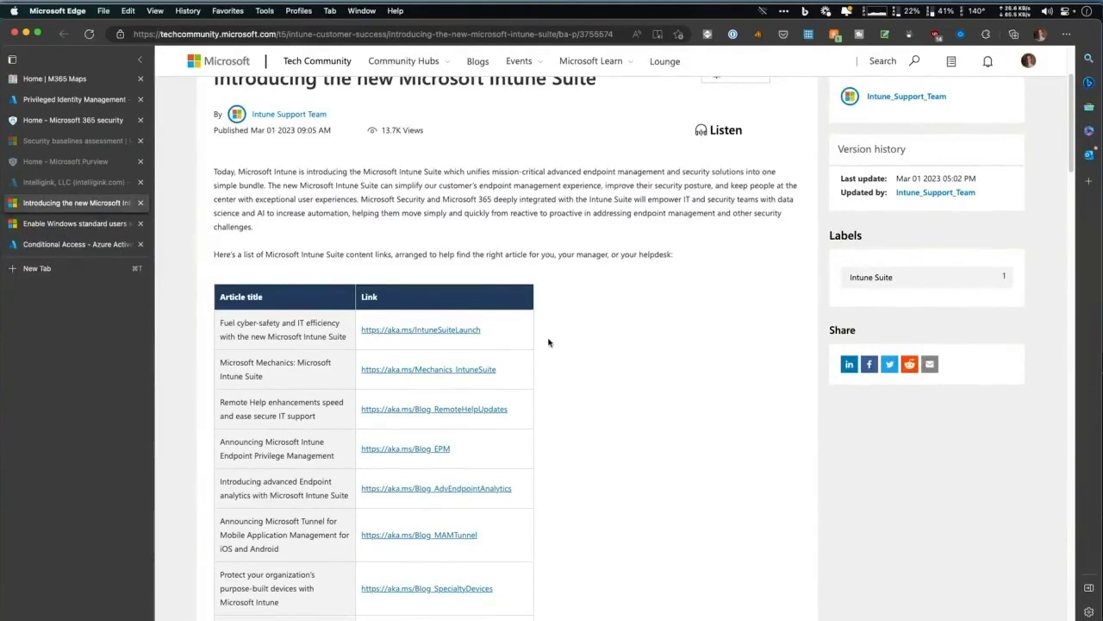
scroll(487, 250, "up", 5)
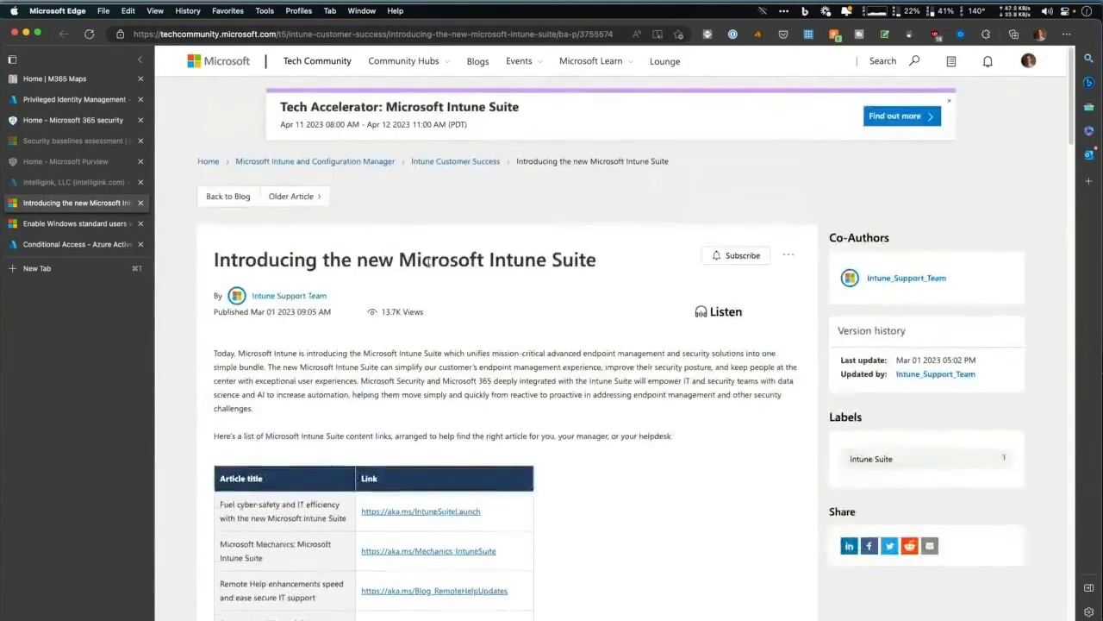
left_click_drag(433, 267, 597, 263)
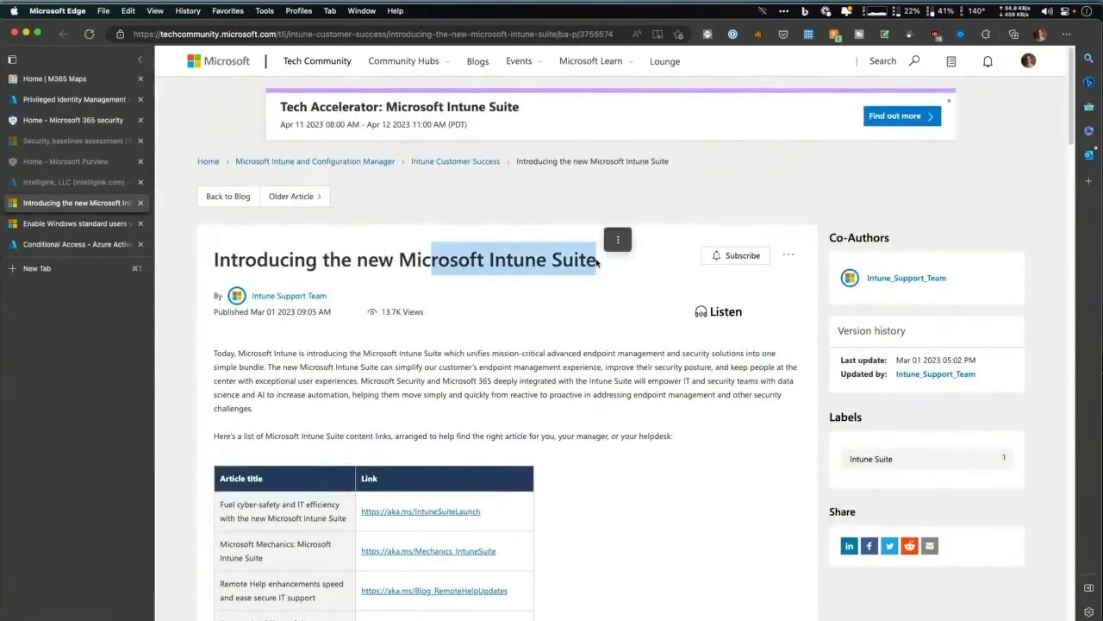
left_click(535, 35)
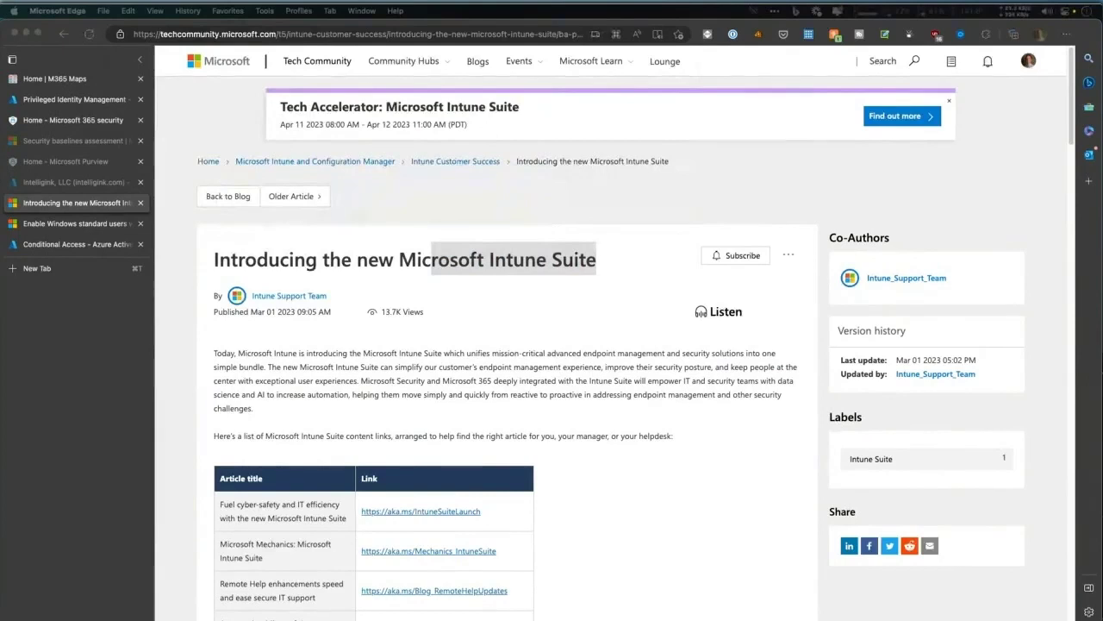
left_click(309, 369)
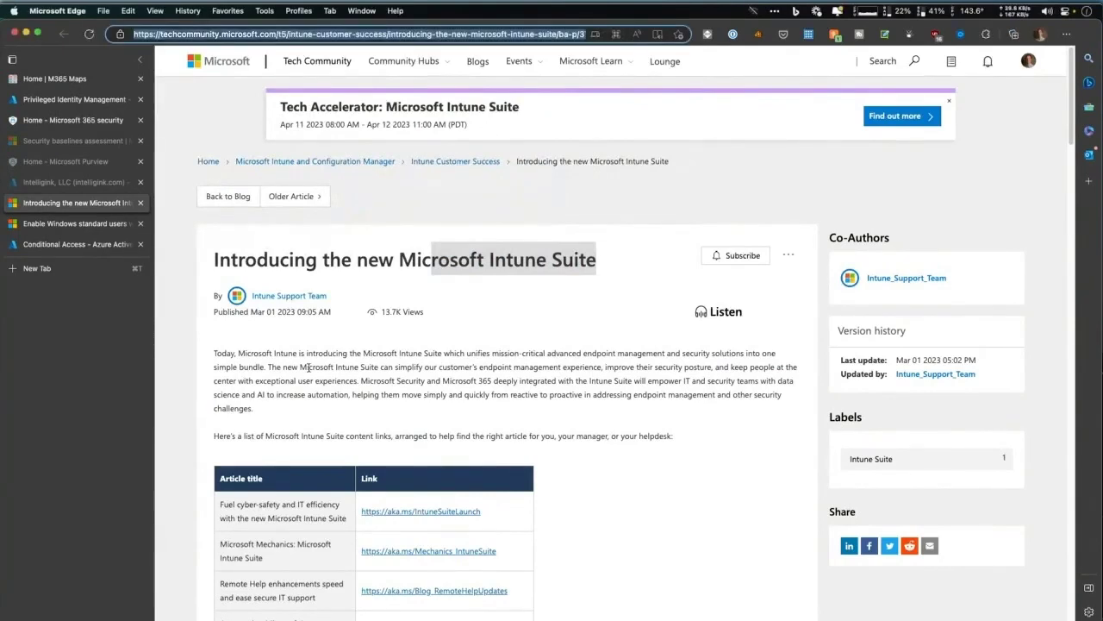
- Return to the Privileged Identity Management quick start page in the Microsoft Entra admin center and review the identity options
left_click(76, 99)
left_click(77, 120)
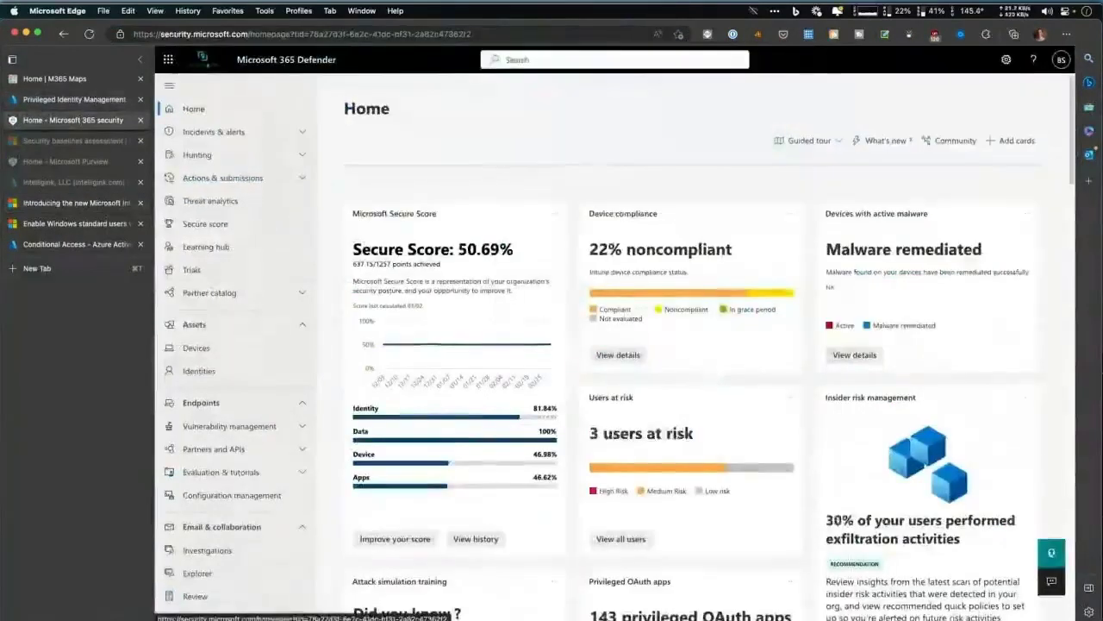
left_click(59, 100)
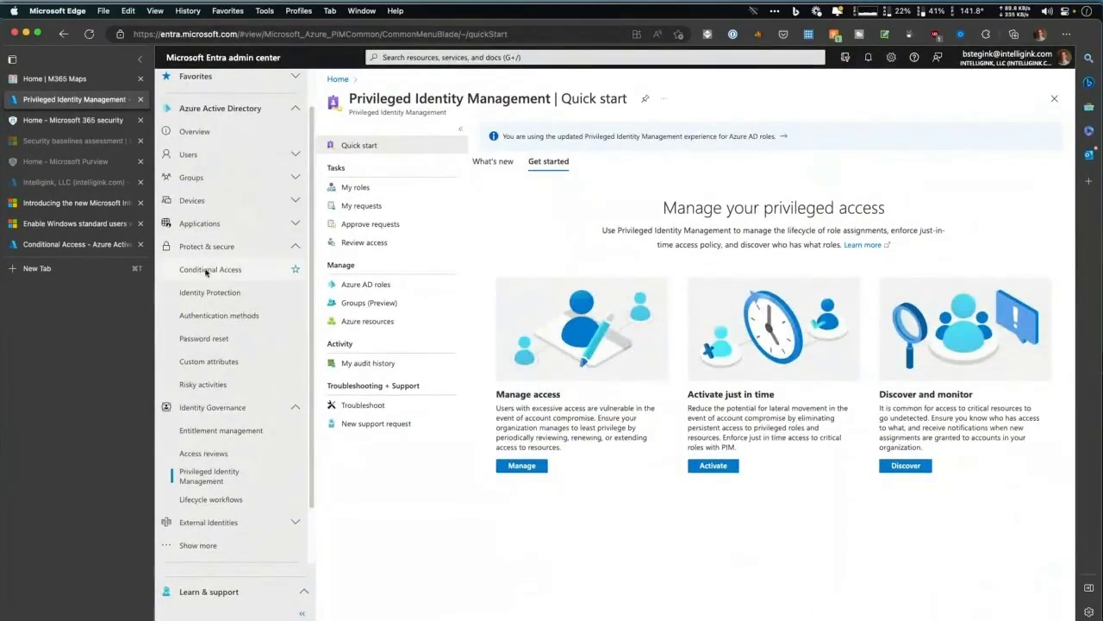
scroll(280, 284, "up", 1)
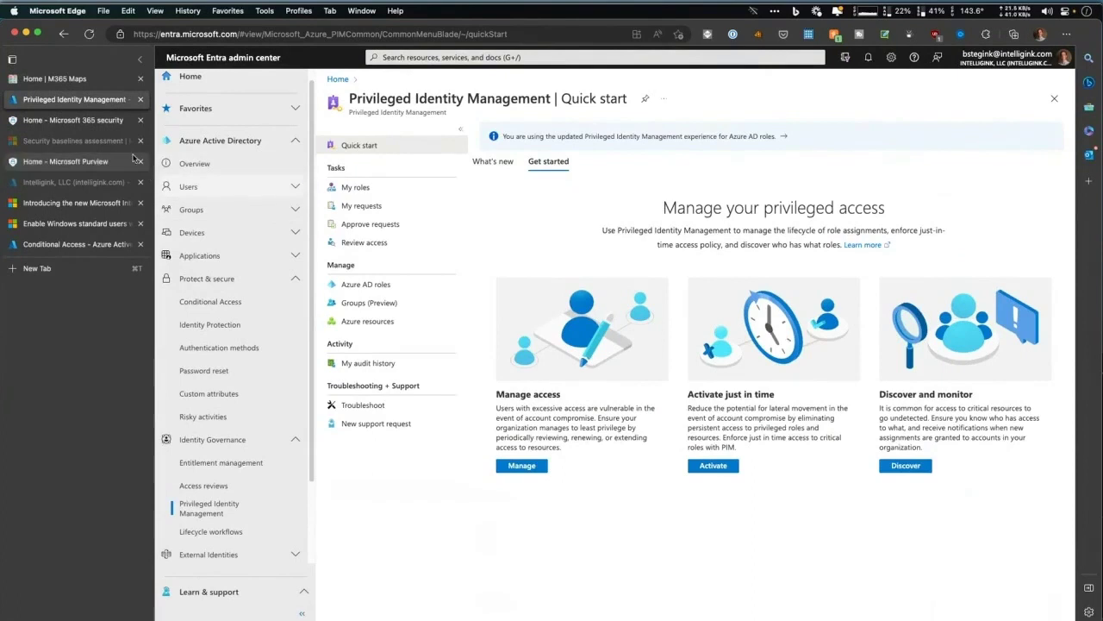
- Switch to Microsoft 365 Defender and examine the Microsoft Secure Score overview, including category breakdown, recommended actions, comparison and history
left_click(95, 125)
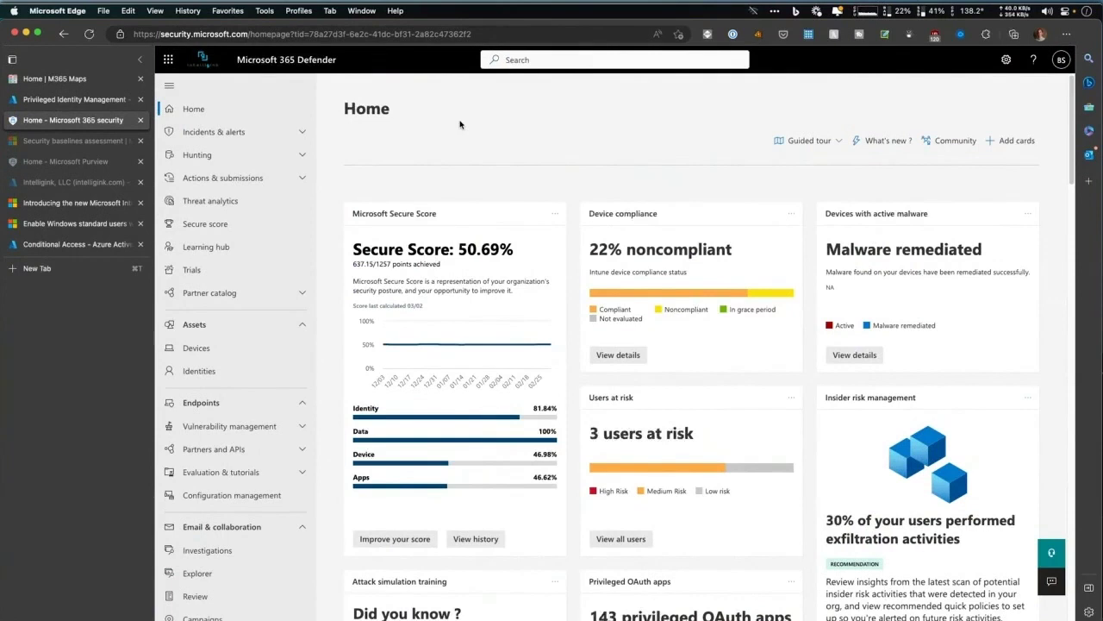
left_click(392, 222)
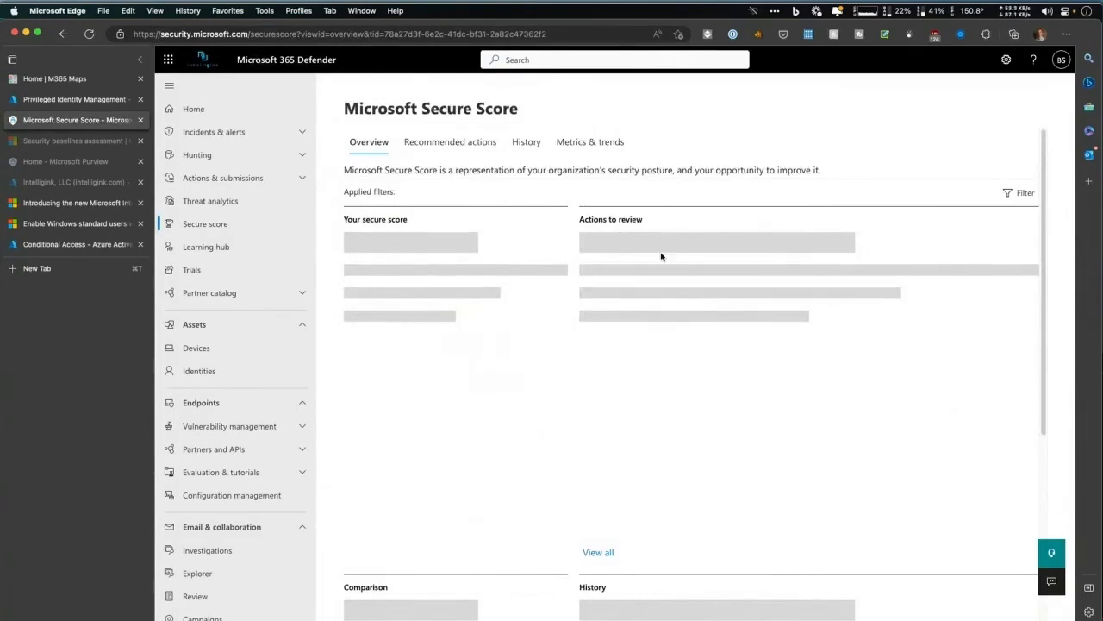
scroll(668, 289, "down", 1)
scroll(671, 286, "down", 2)
scroll(670, 286, "up", 4)
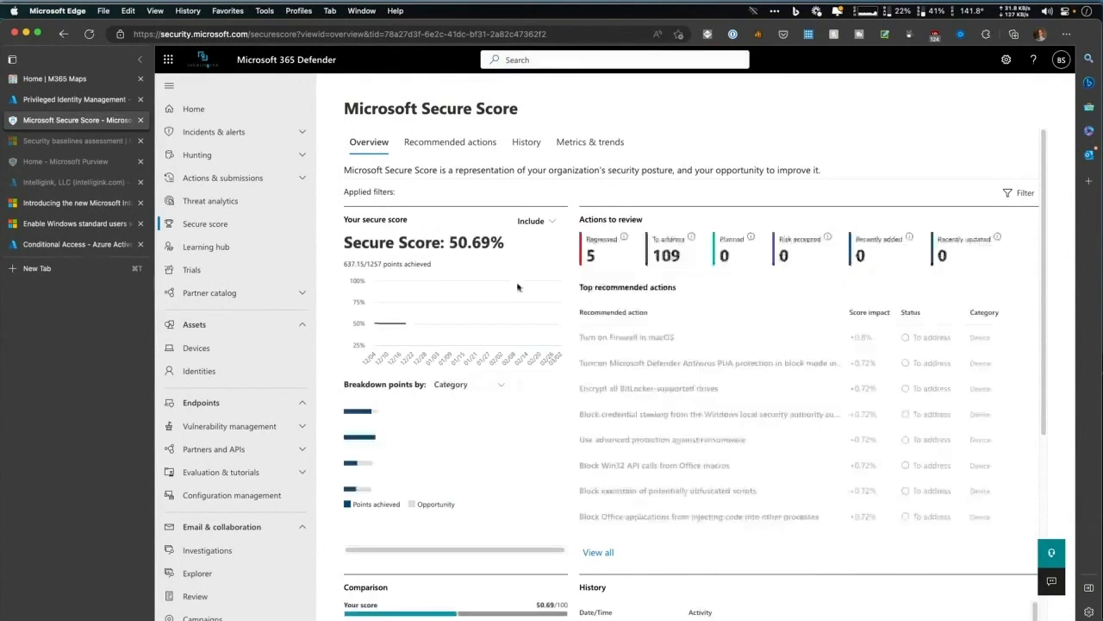
scroll(531, 399, "down", 1)
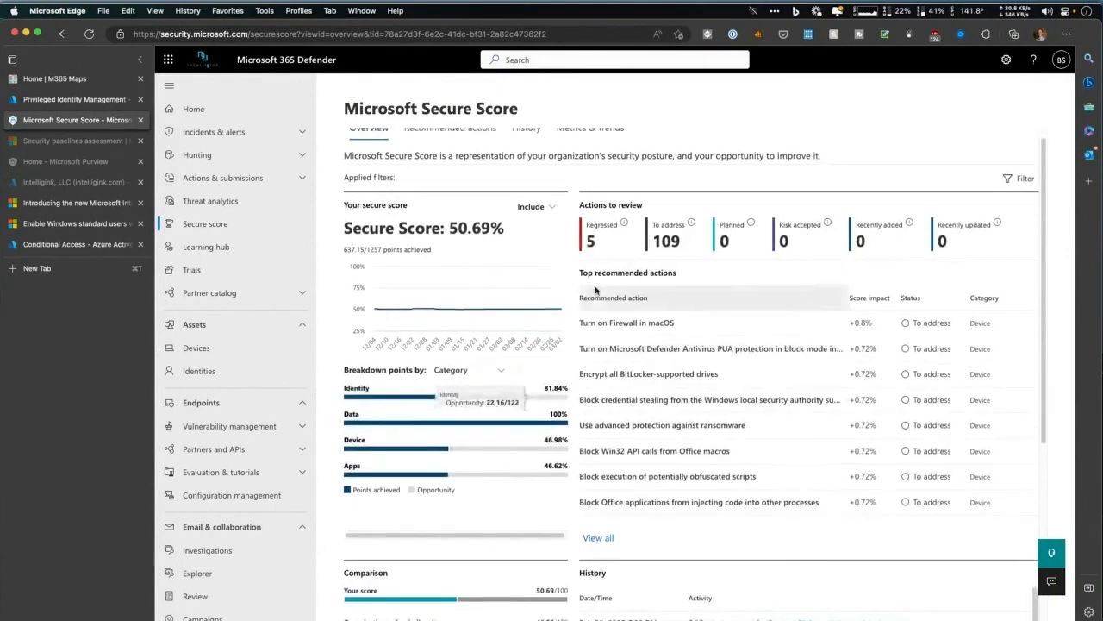
scroll(448, 268, "down", 2)
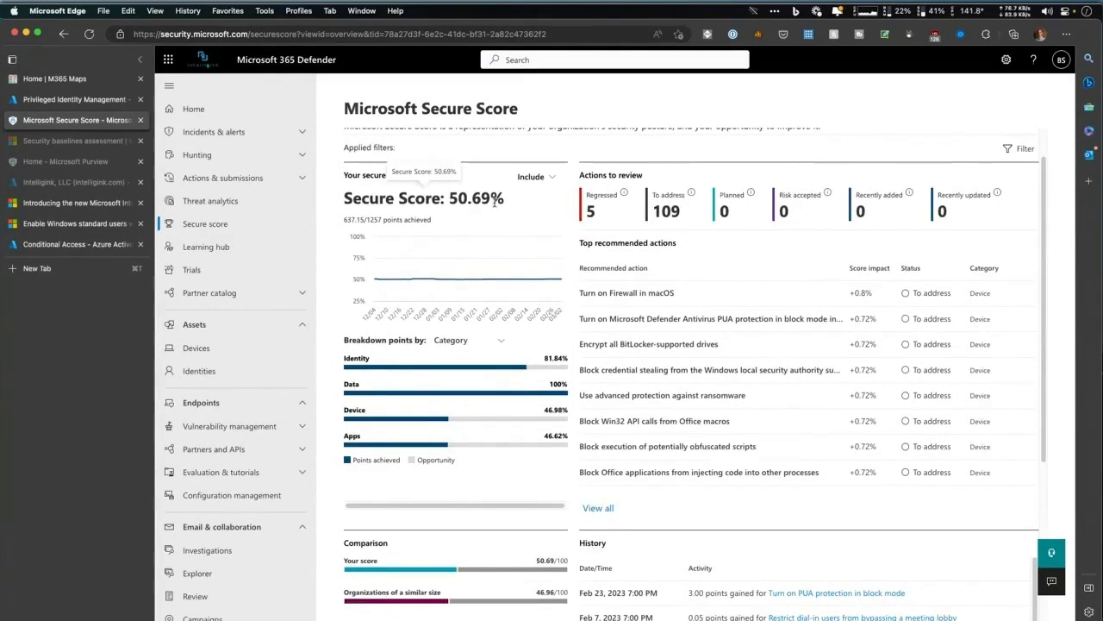
scroll(476, 534, "down", 1)
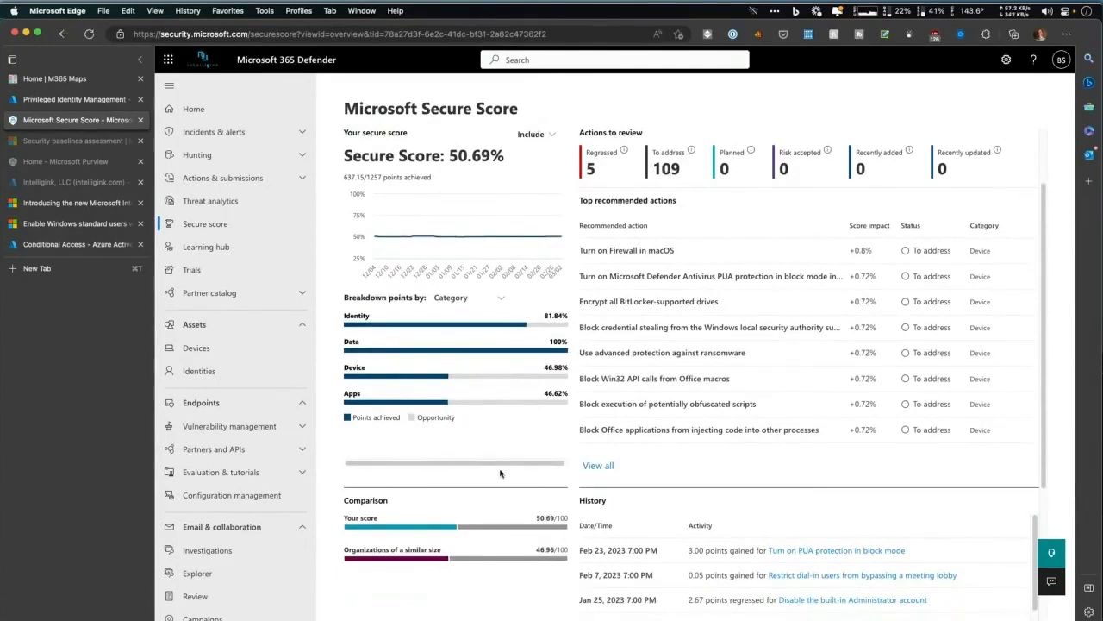
scroll(509, 431, "up", 1)
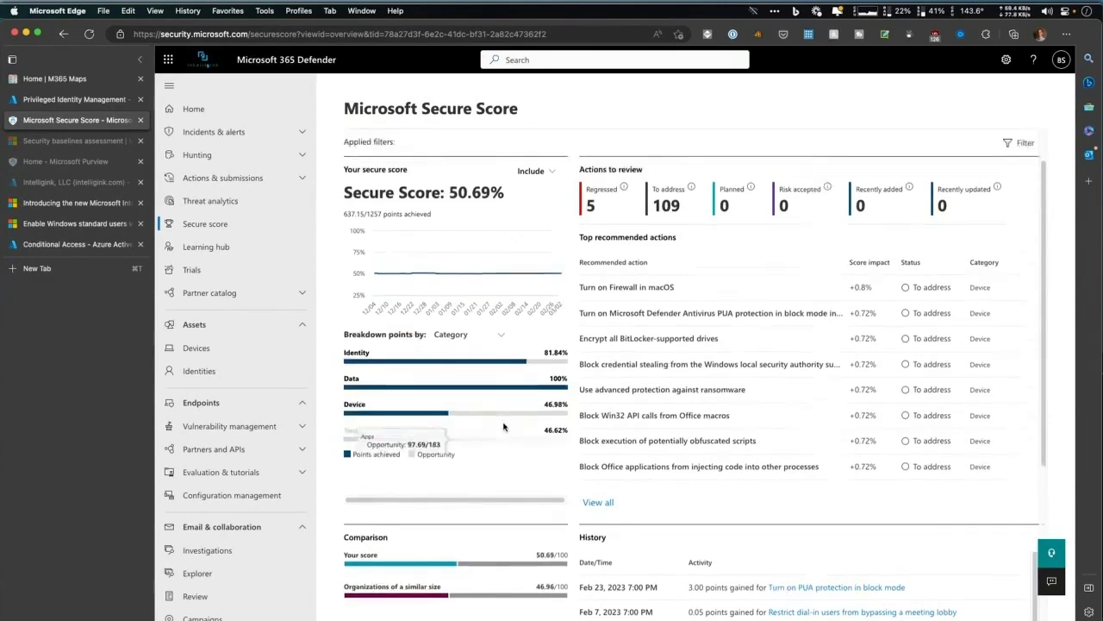
- View the general details, exposed entities and implementation guidance of the Turn on Firewall in macOS recommendation, and close it
left_click(619, 295)
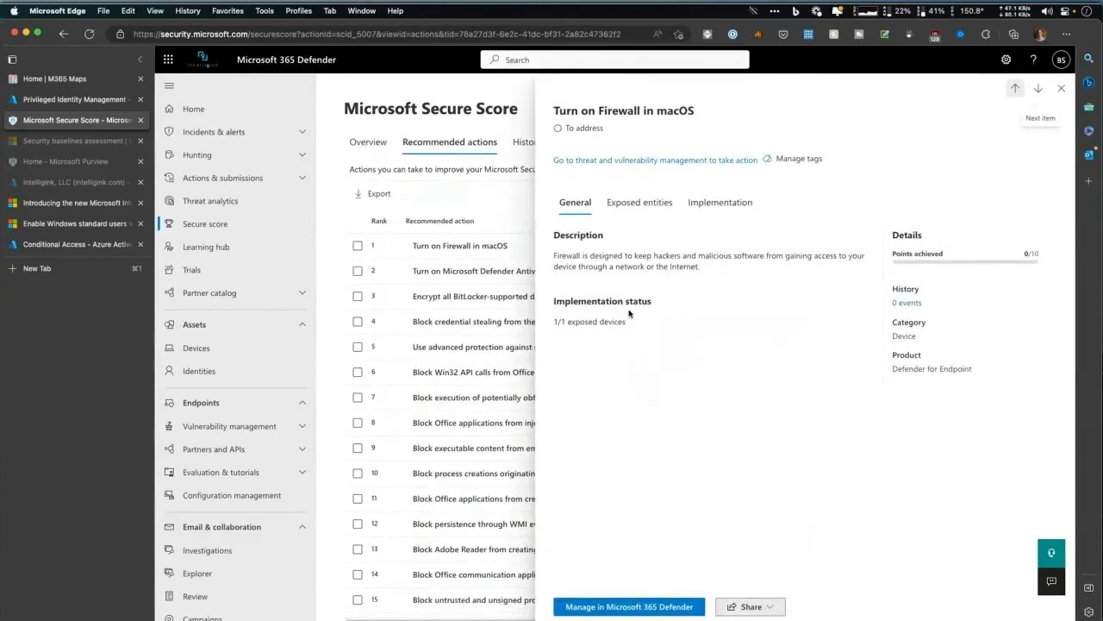
left_click(637, 204)
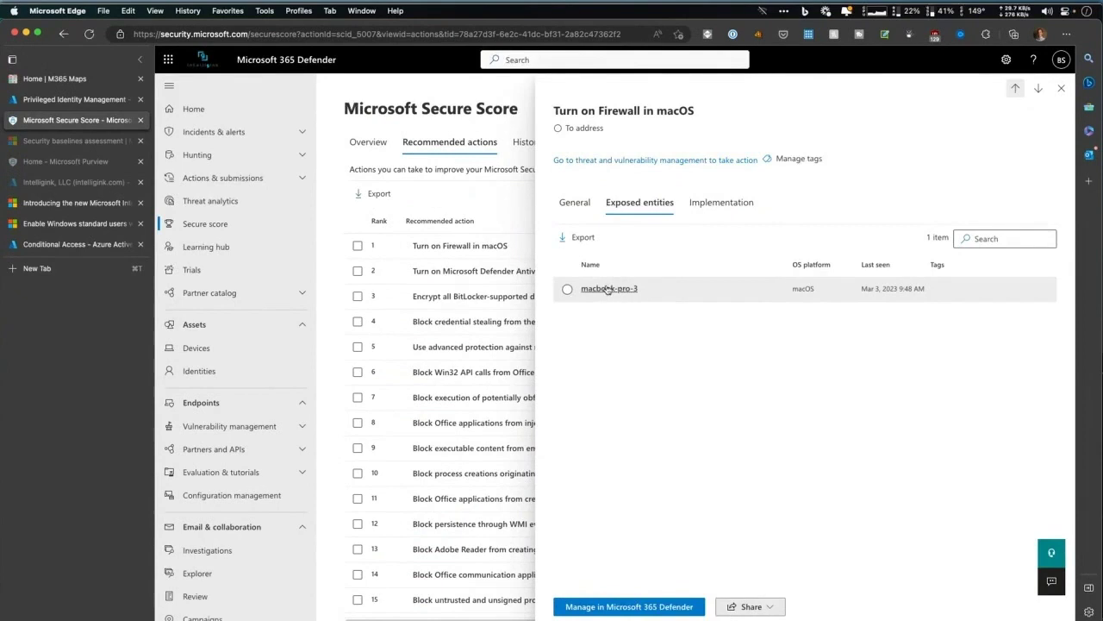
left_click(722, 203)
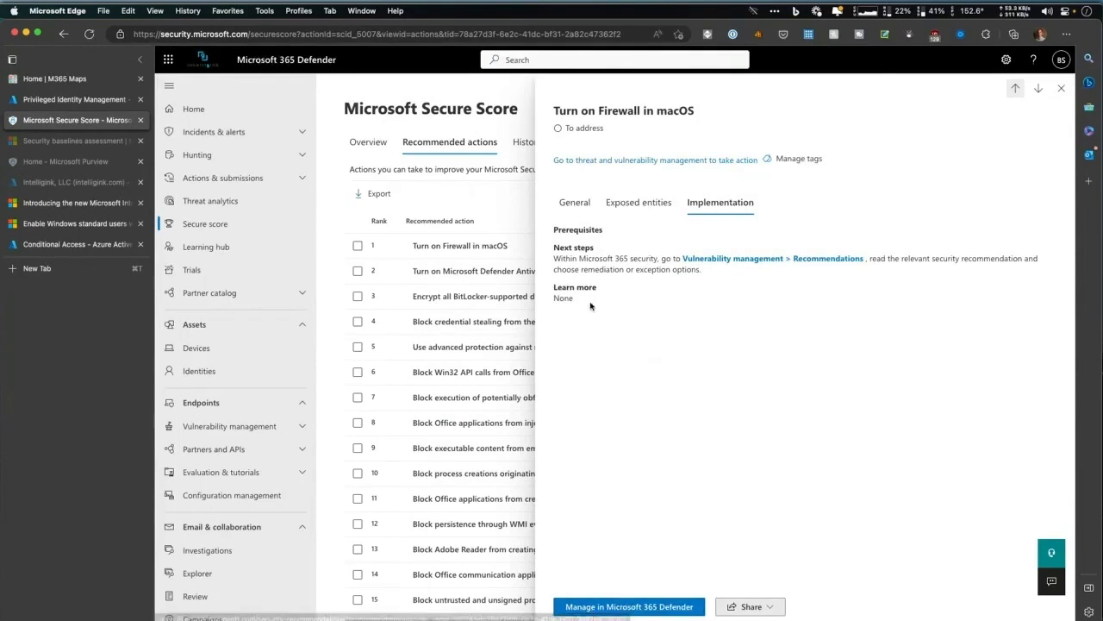
left_click(1062, 89)
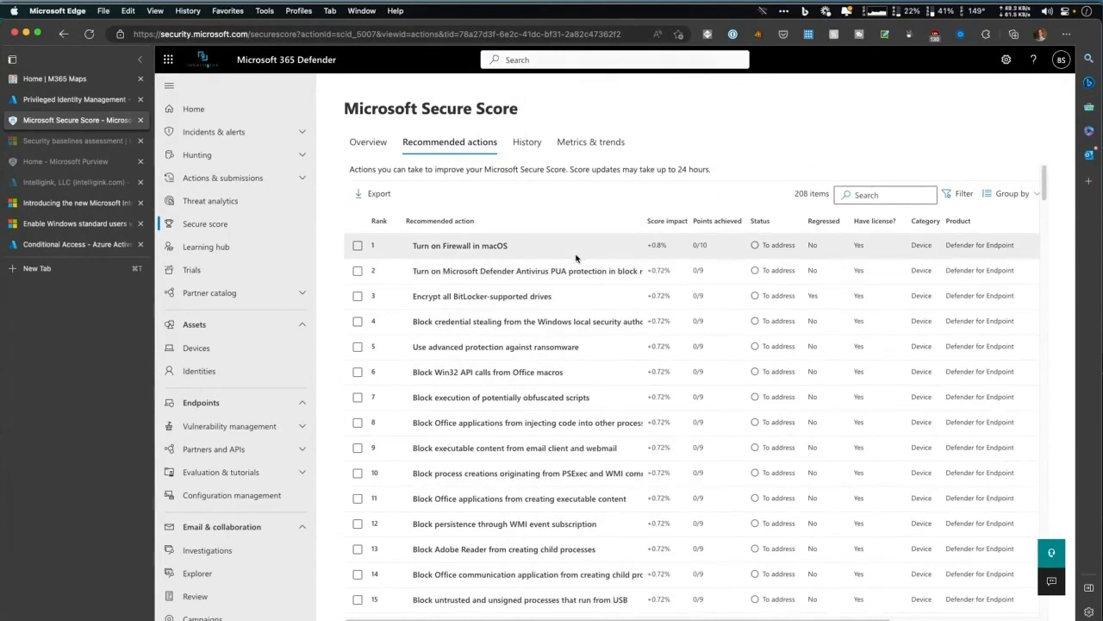
- Look through the to-address and completed items in the Secure Score recommended actions list, and open the score history
scroll(507, 445, "down", 15)
scroll(508, 446, "down", 15)
scroll(587, 459, "down", 3)
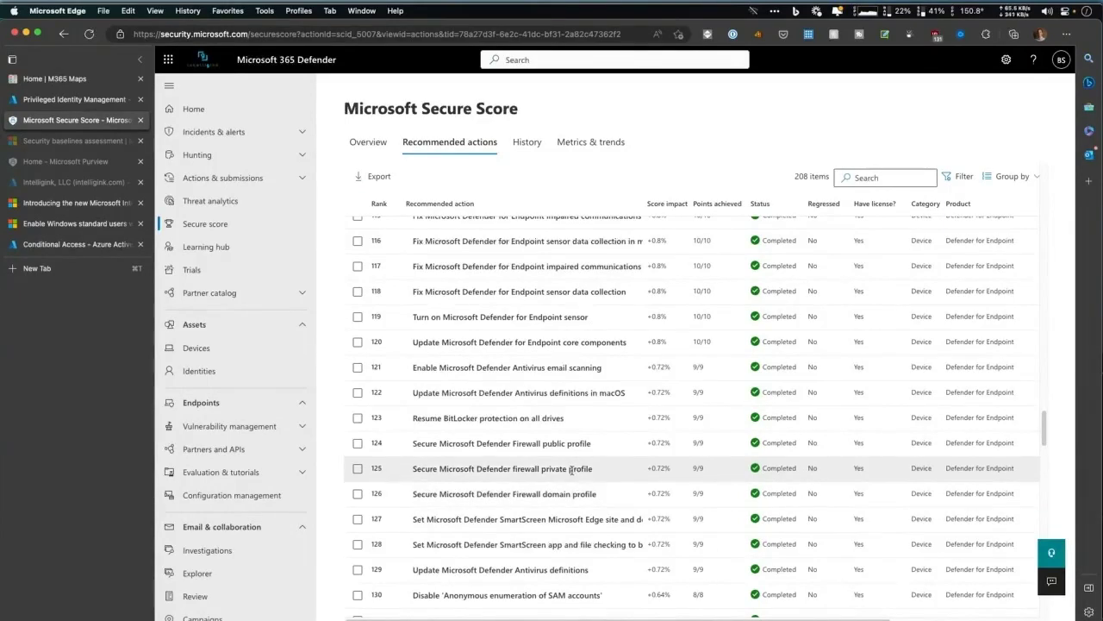
scroll(572, 470, "up", 2)
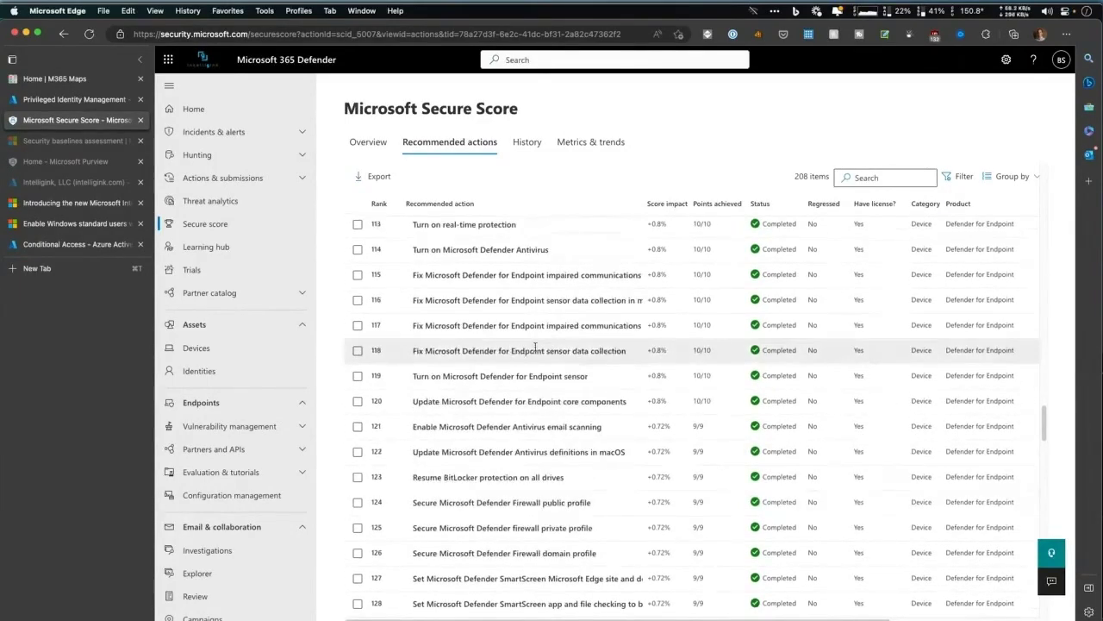
scroll(541, 332, "up", 5)
scroll(544, 323, "up", 8)
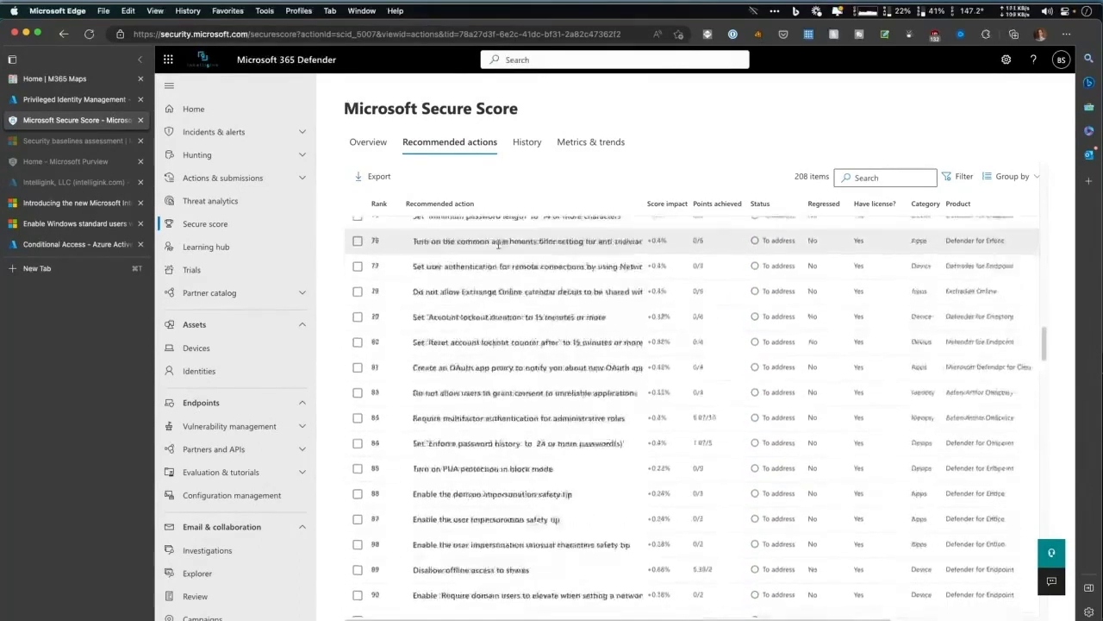
scroll(552, 258, "up", 15)
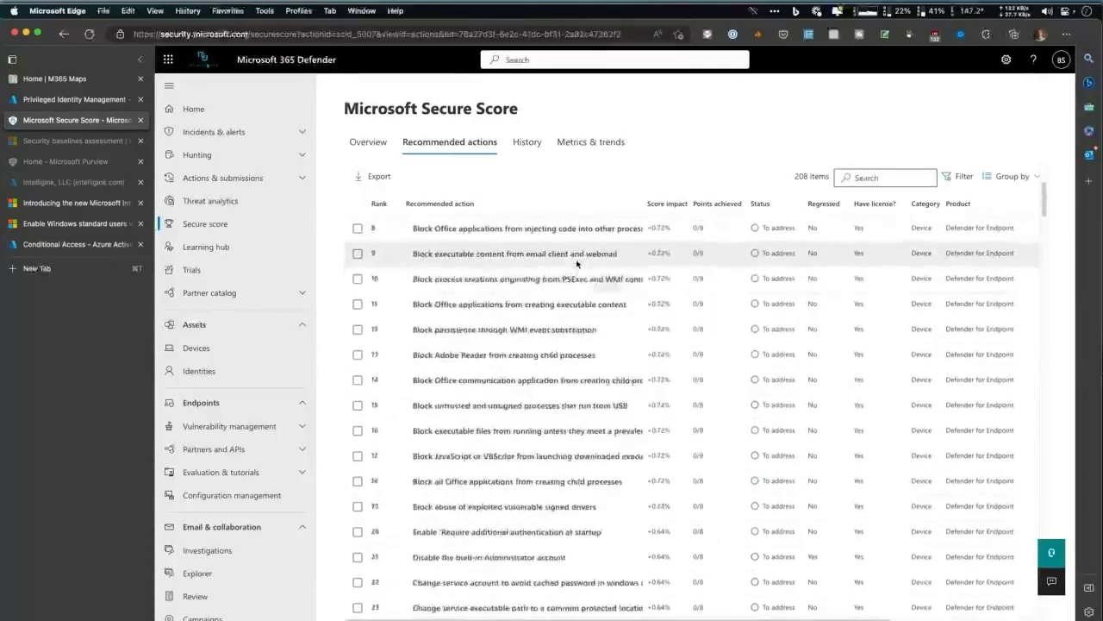
scroll(577, 264, "up", 3)
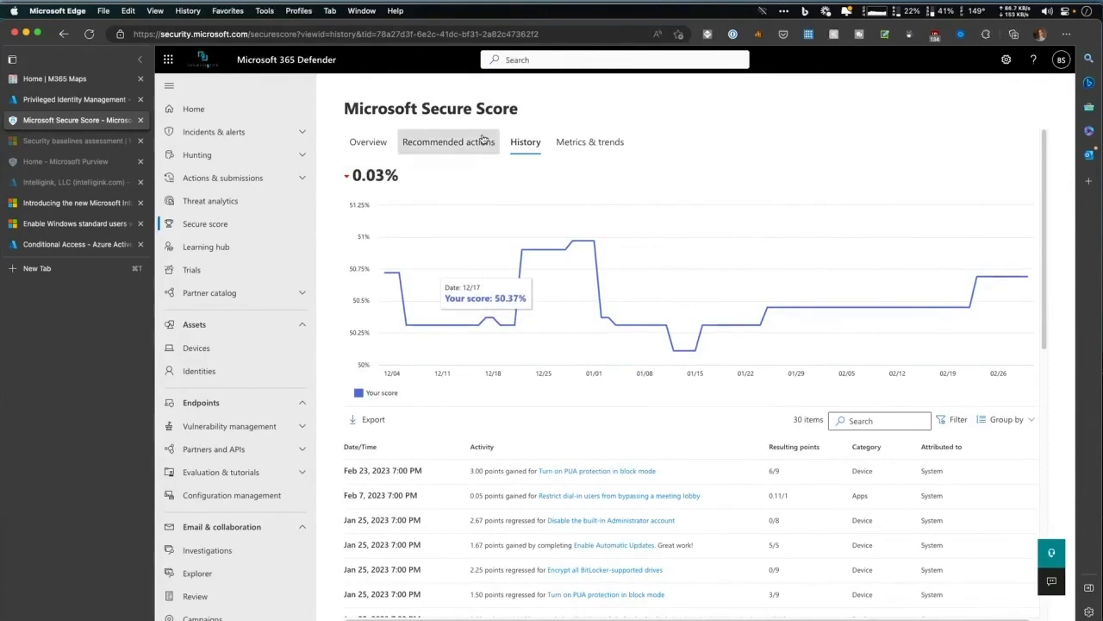
- Return to the Secure Score overview and review its category breakdown, comparison, history and top recommended actions
left_click(376, 146)
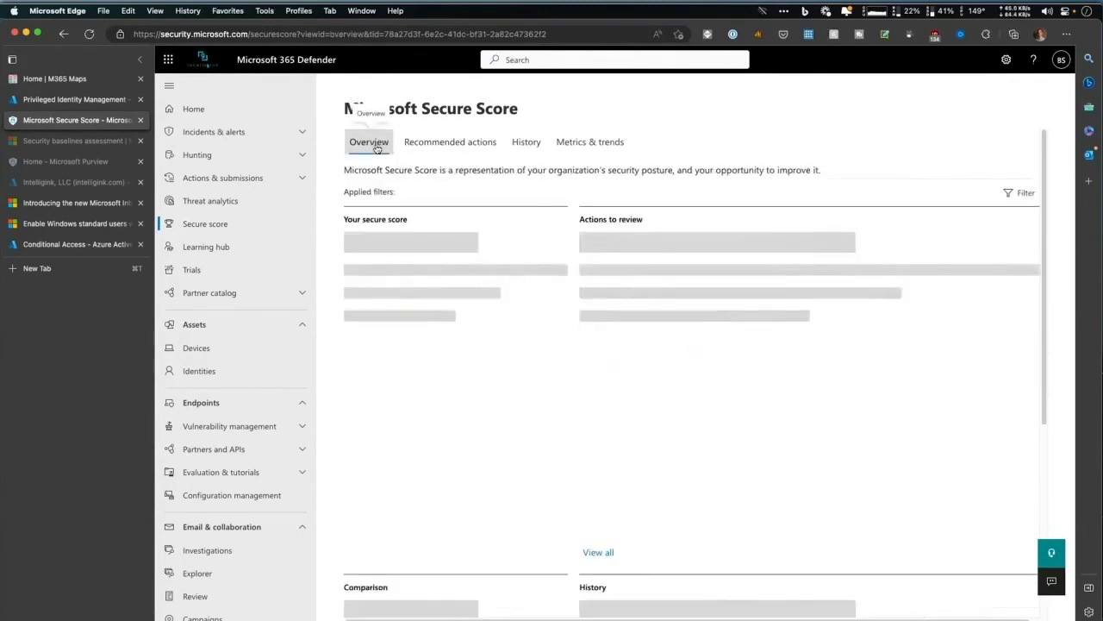
scroll(492, 297, "down", 2)
scroll(517, 376, "down", 3)
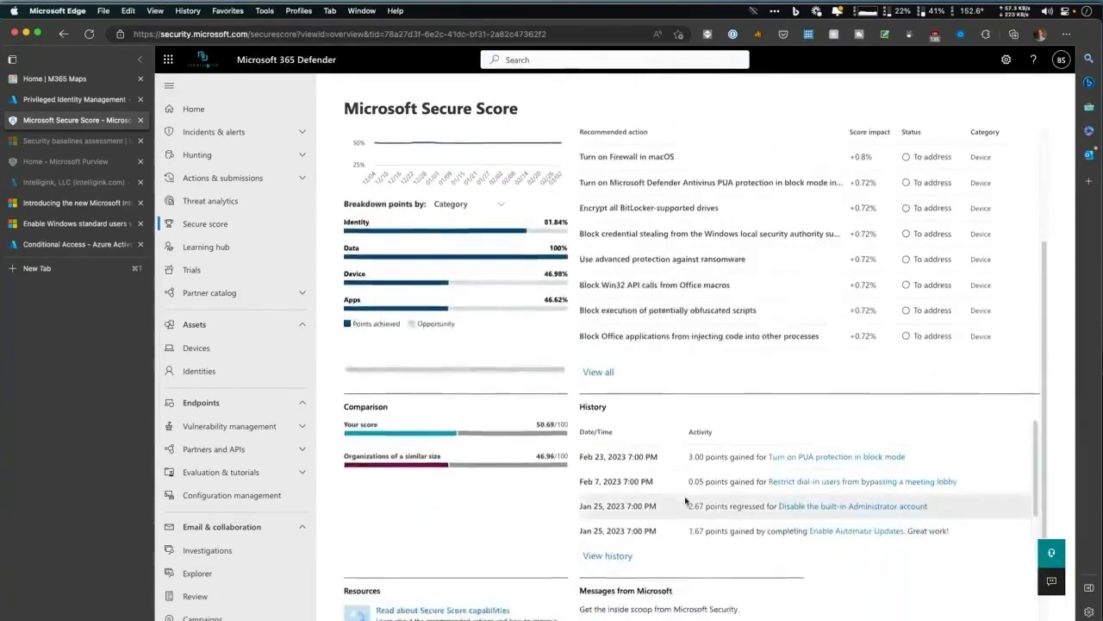
scroll(694, 493, "down", 2)
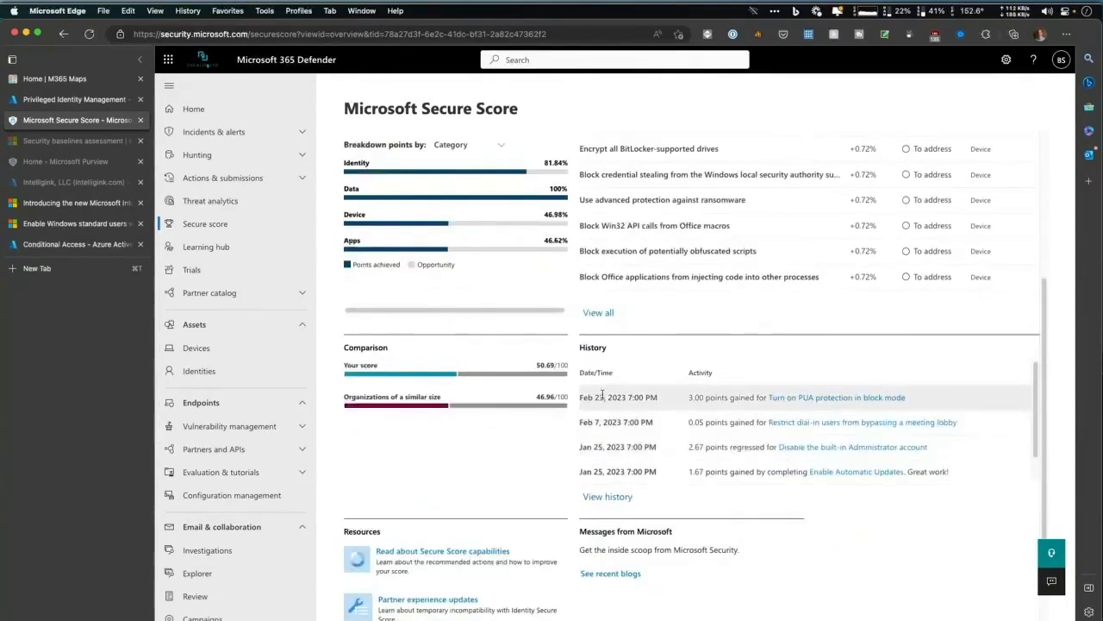
scroll(601, 395, "up", 7)
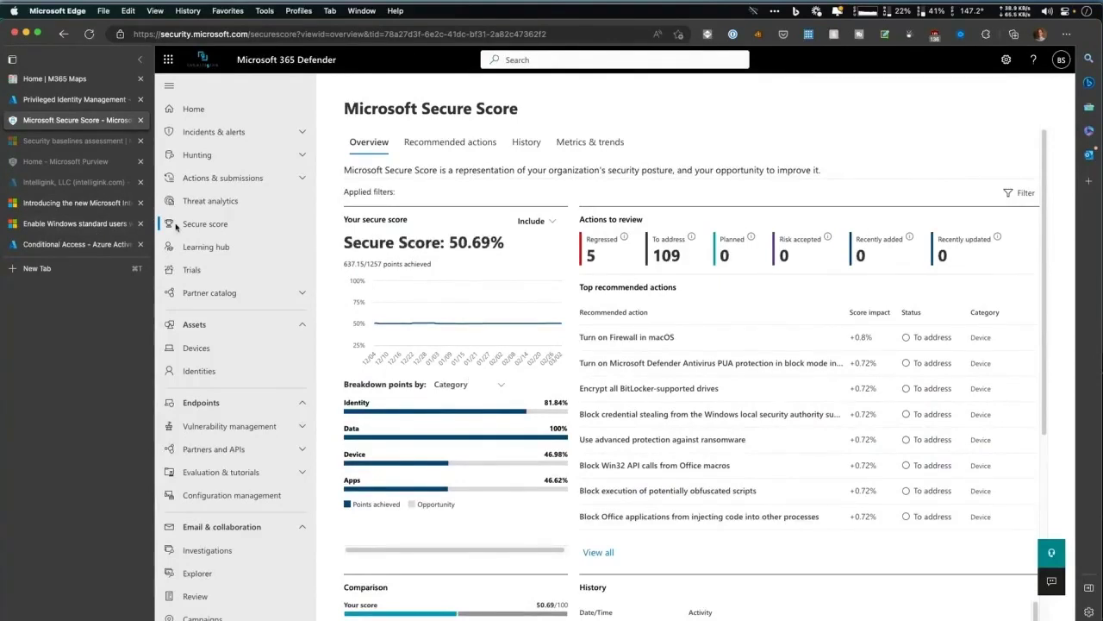
- Open the DEV-0450 and DEV-0464 Qakbot ransomware threat from Threat analytics and examine its overview and related alerts
left_click(210, 200)
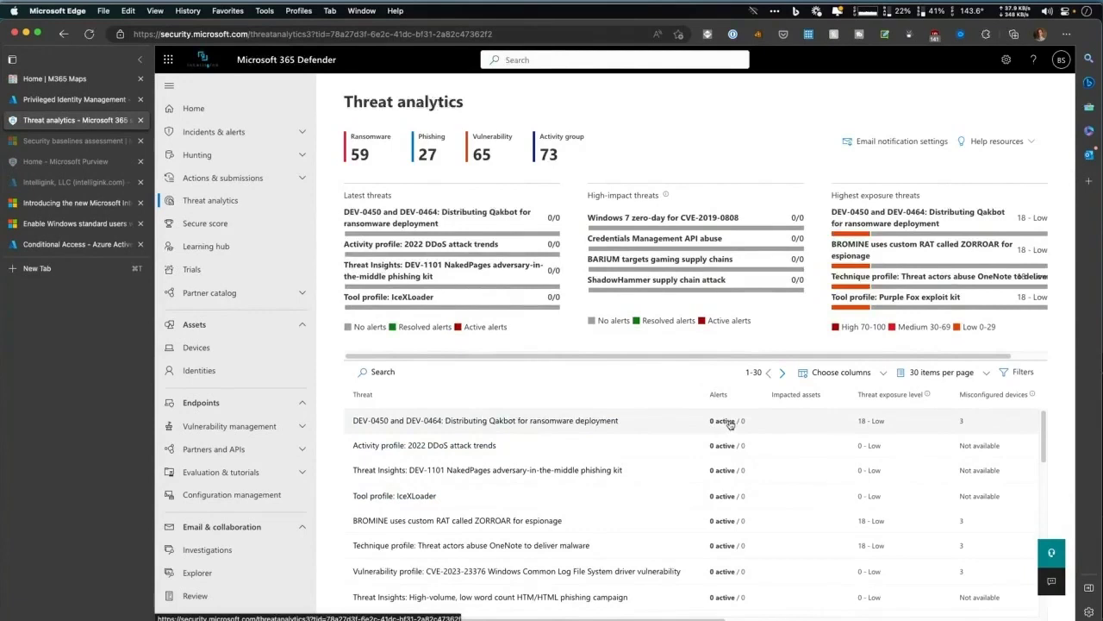
left_click(518, 421)
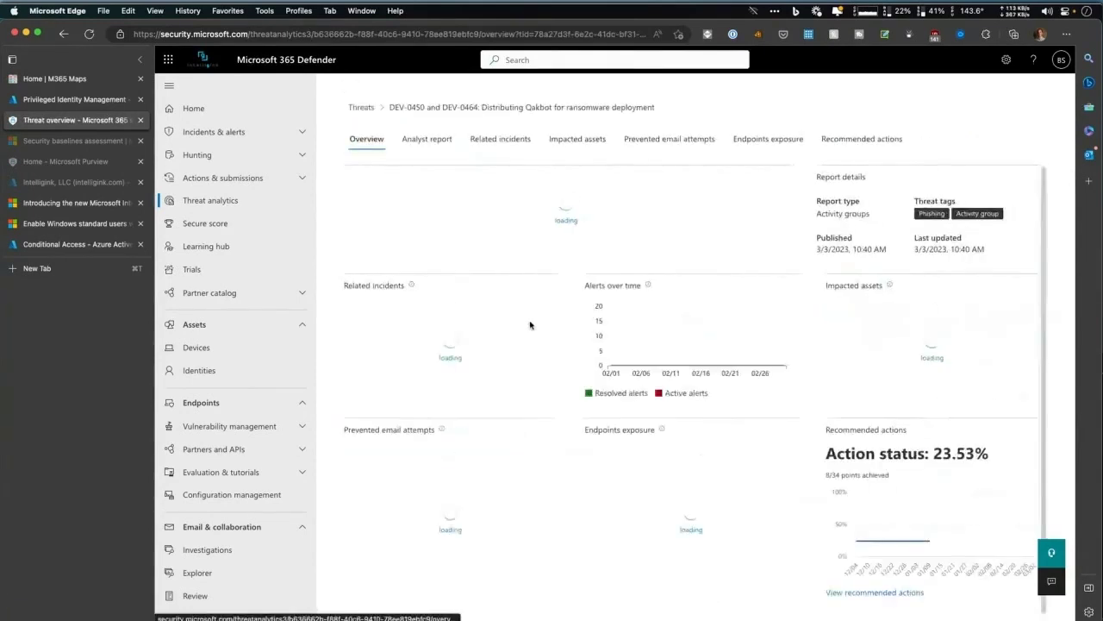
left_click_drag(376, 400, 522, 395)
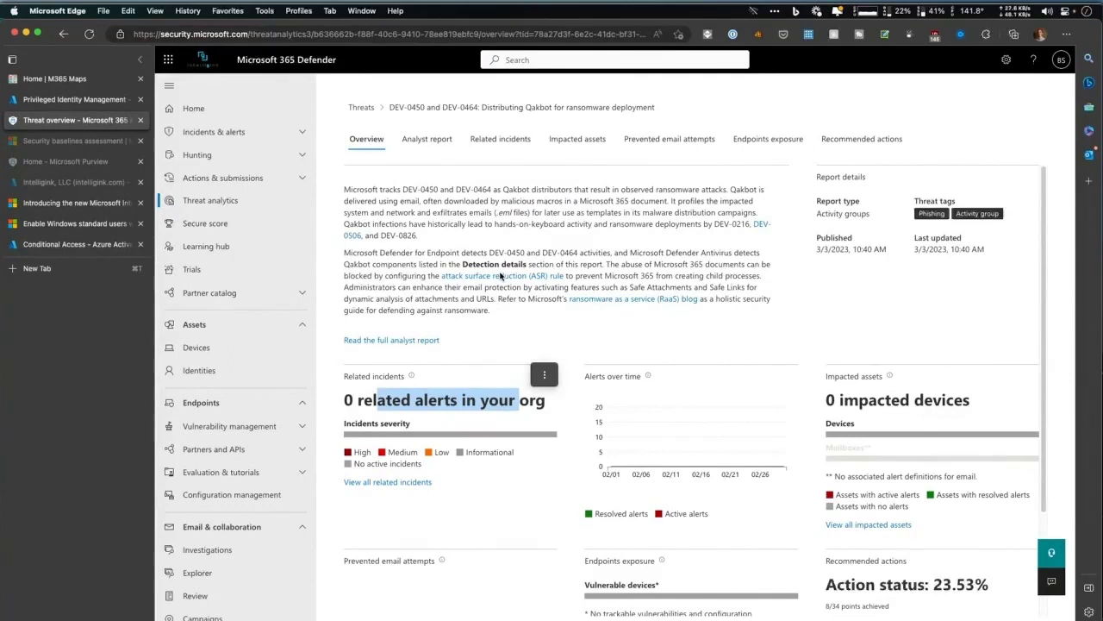
- Read the analyst report of the Qakbot threat down to its recommended mitigations
left_click(426, 139)
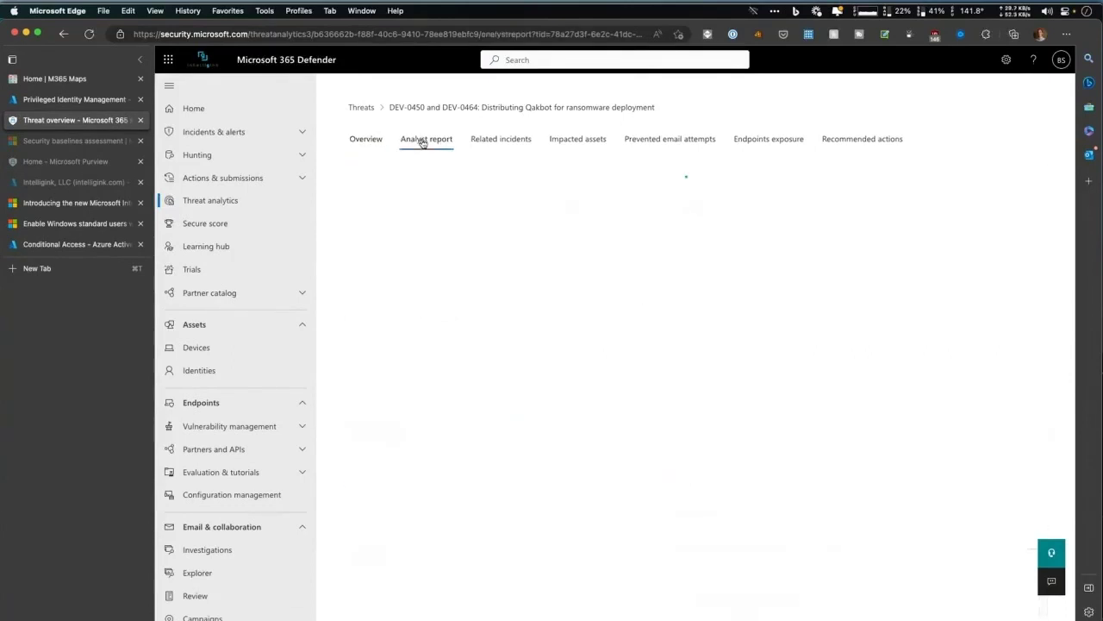
scroll(510, 441, "down", 1)
scroll(510, 442, "down", 5)
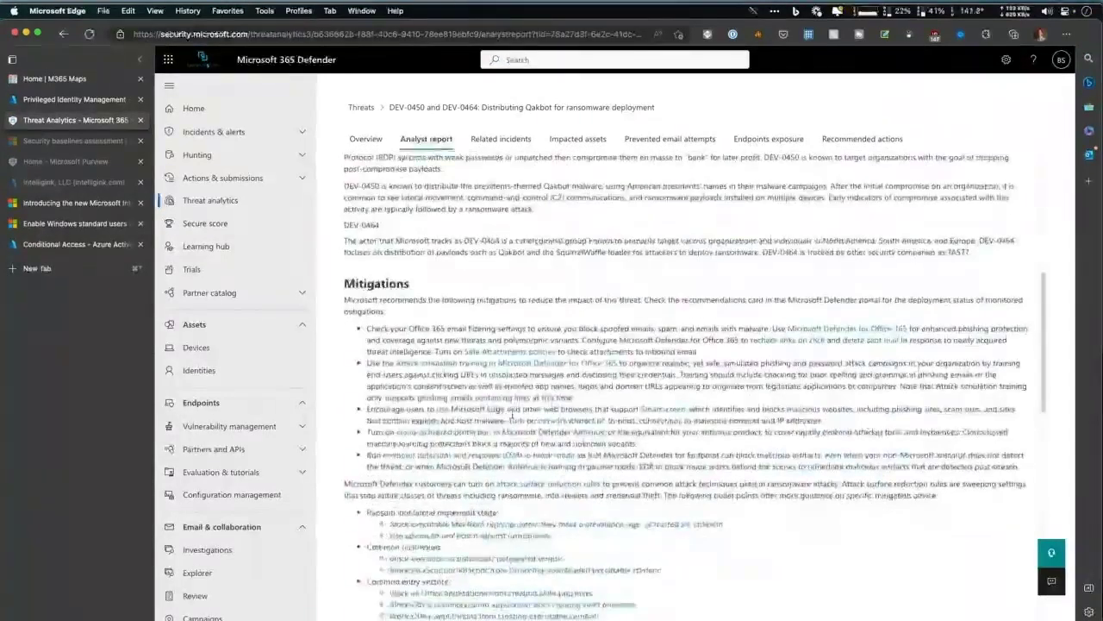
scroll(512, 417, "down", 2)
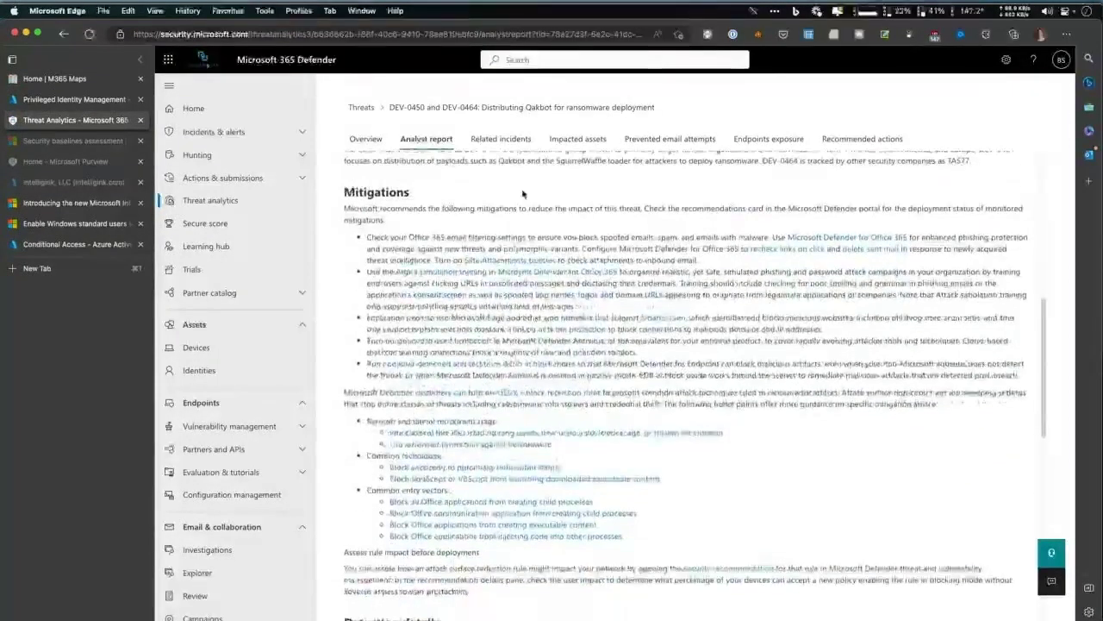
- Review the threat's related incidents, impacted assets, endpoints exposure and recommended actions
left_click(500, 141)
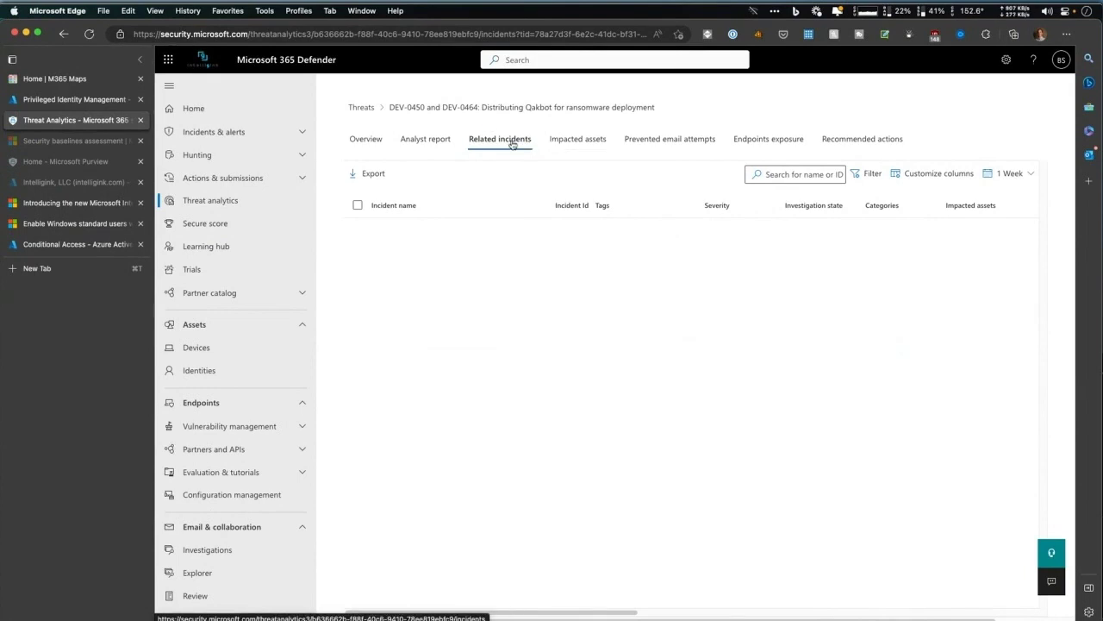
left_click(565, 138)
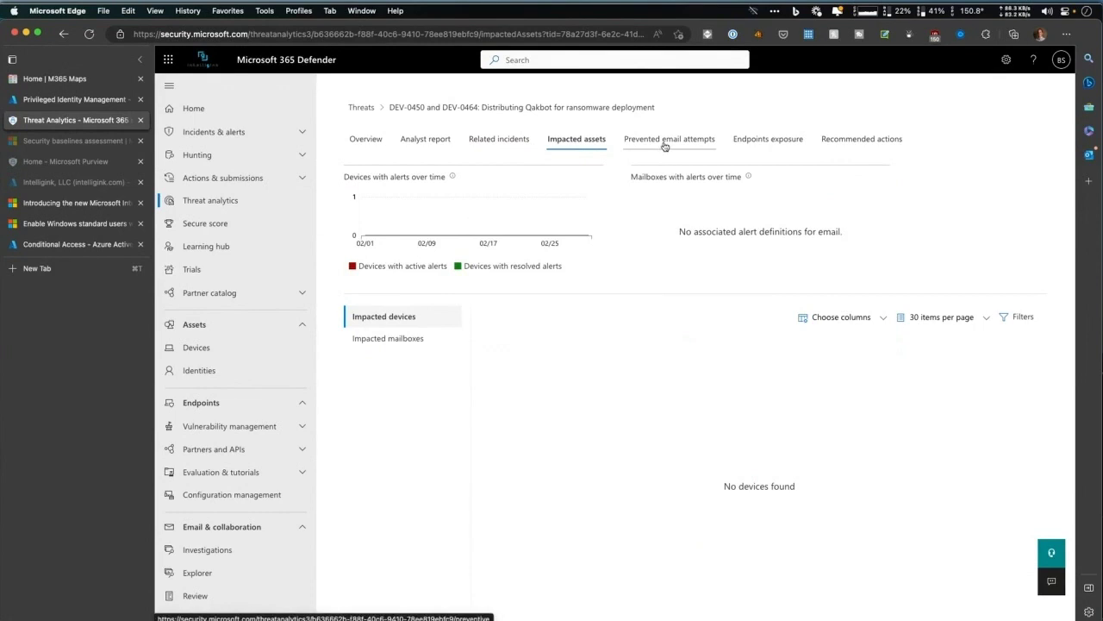
left_click(758, 144)
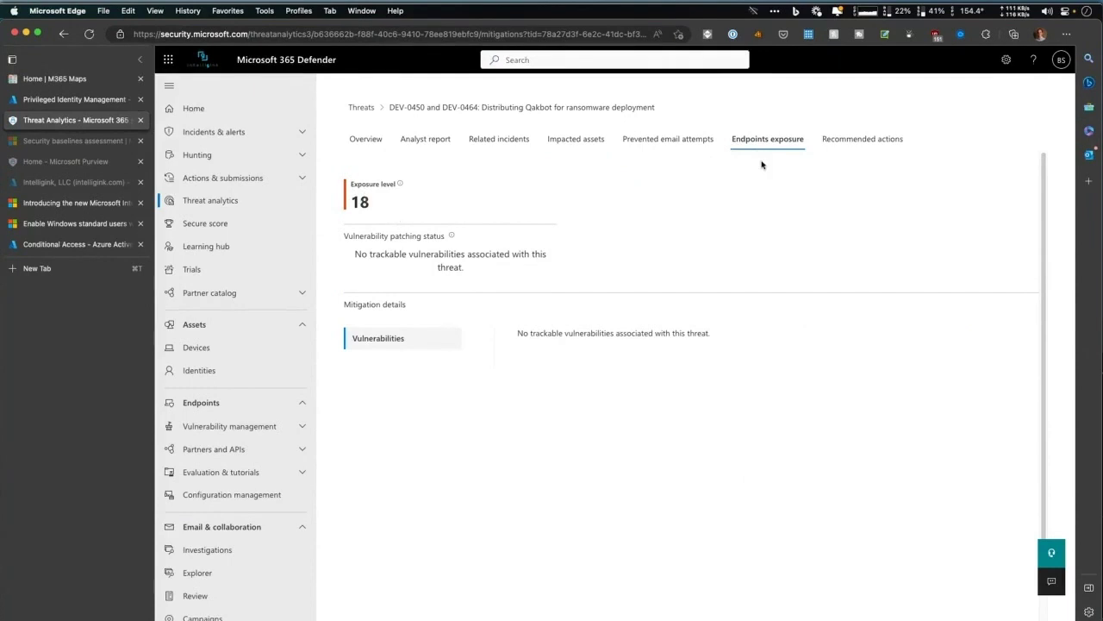
left_click(827, 139)
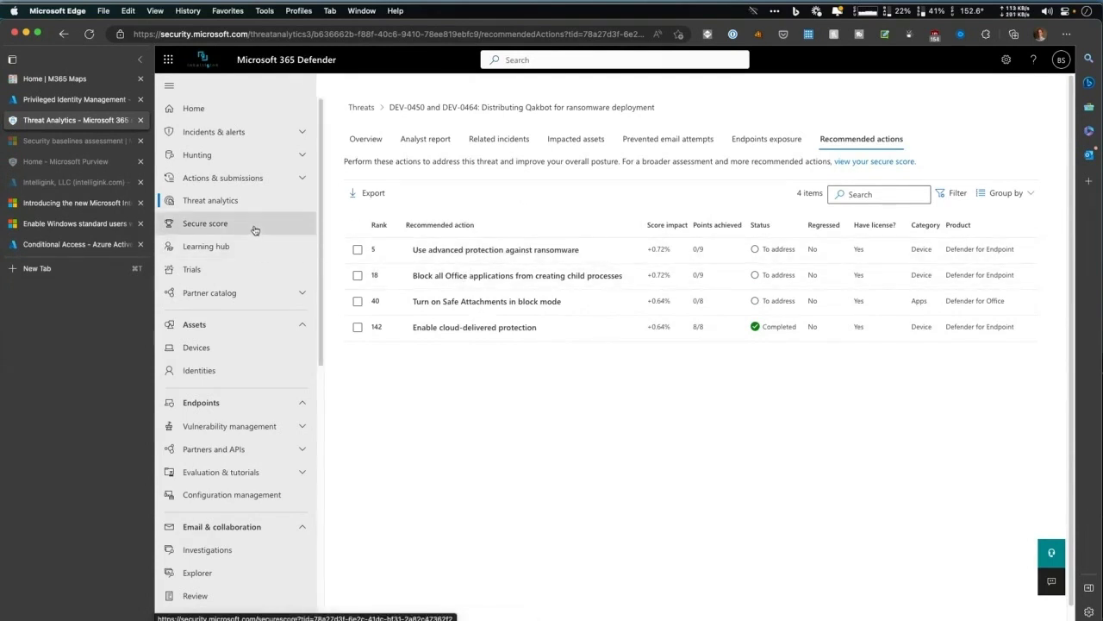
- View the available security and compliance trials on the Microsoft 365 trials page
left_click(245, 272)
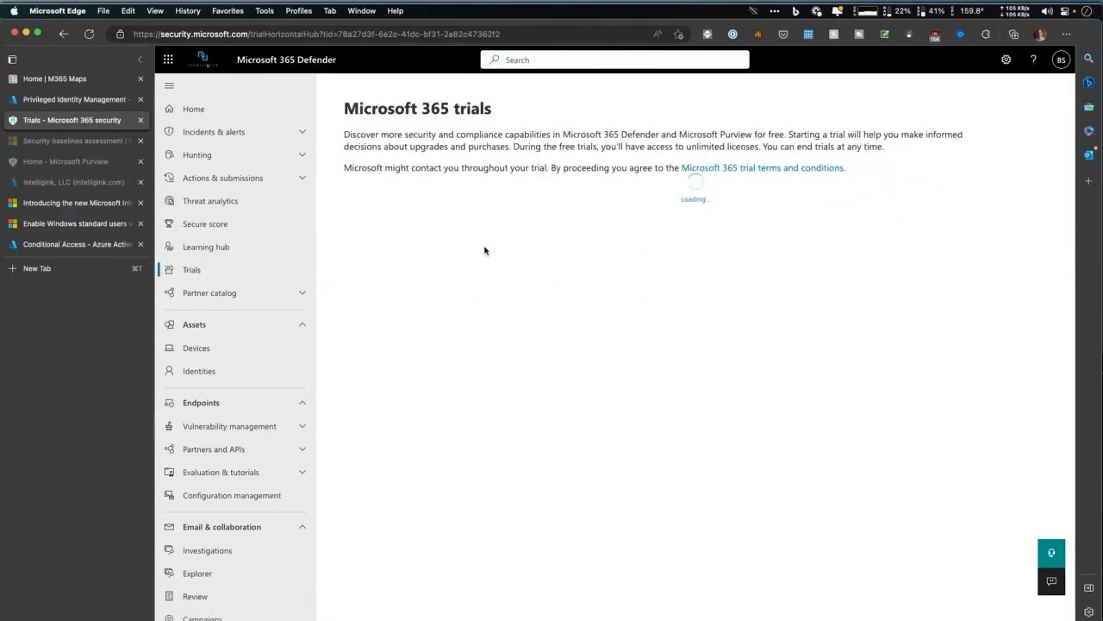
scroll(480, 346, "down", 2)
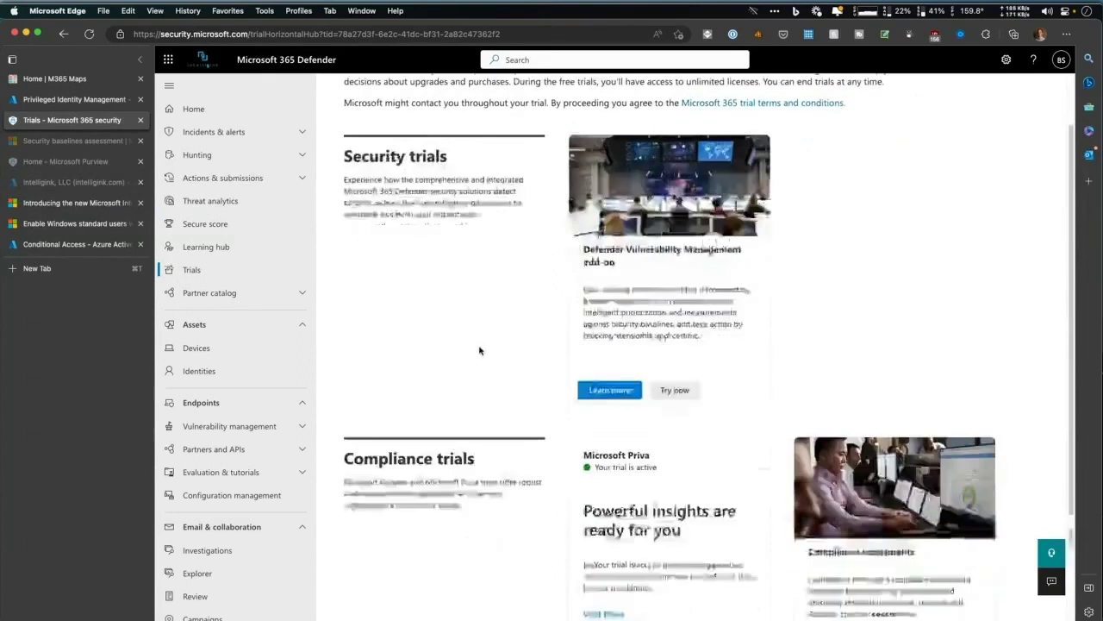
scroll(480, 346, "down", 2)
scroll(458, 352, "up", 4)
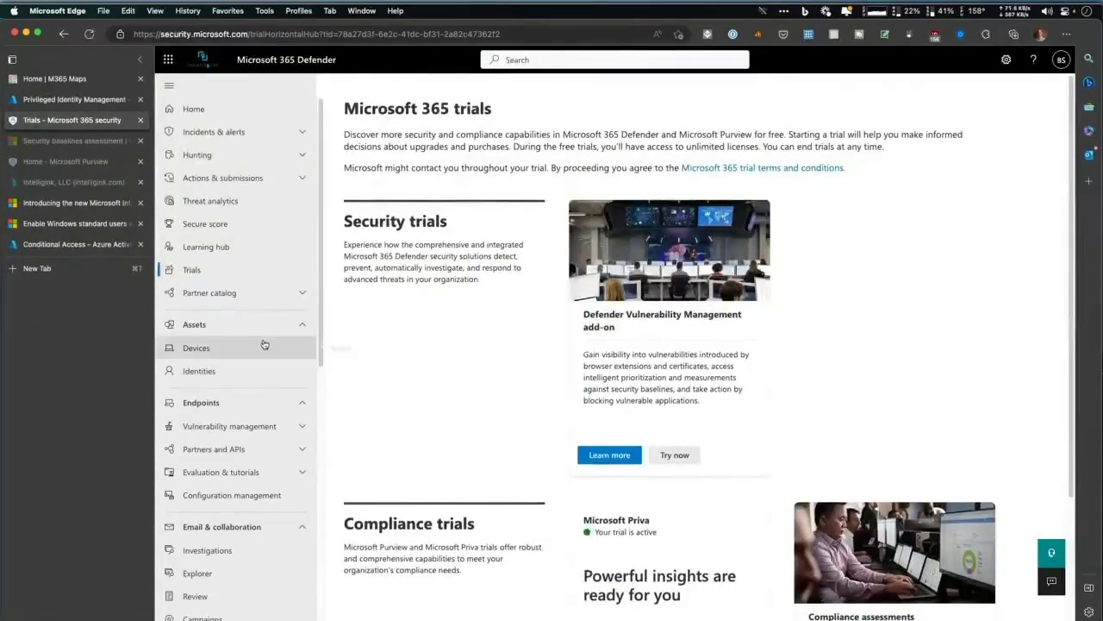
- Review the computers and mobile devices in the device inventory and open the MacBook-Pro-3 device page
left_click(239, 348)
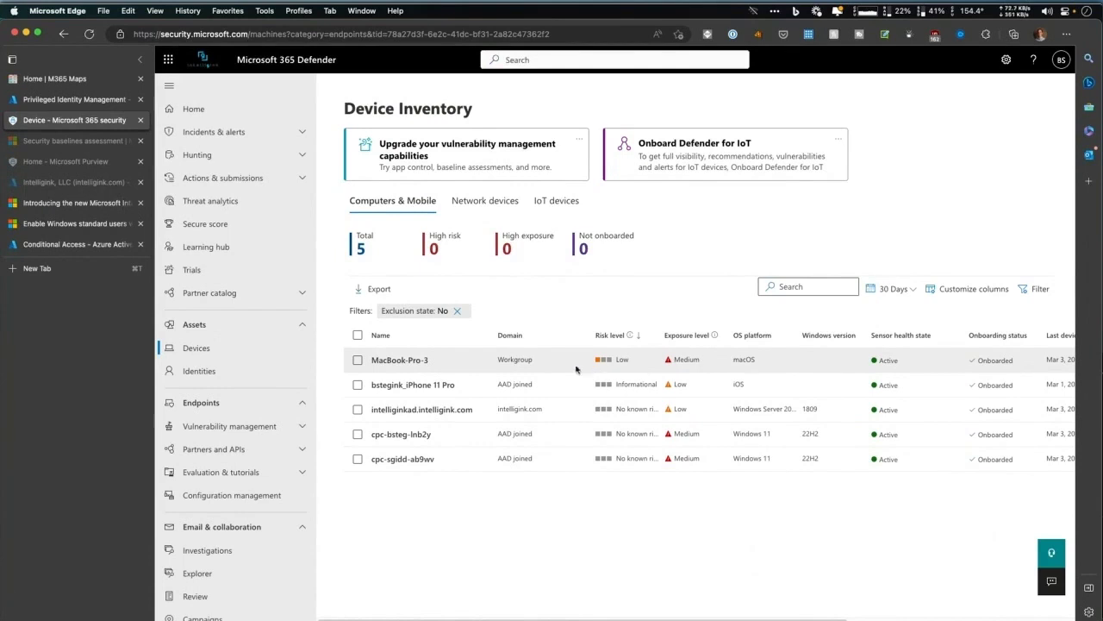
left_click(386, 361)
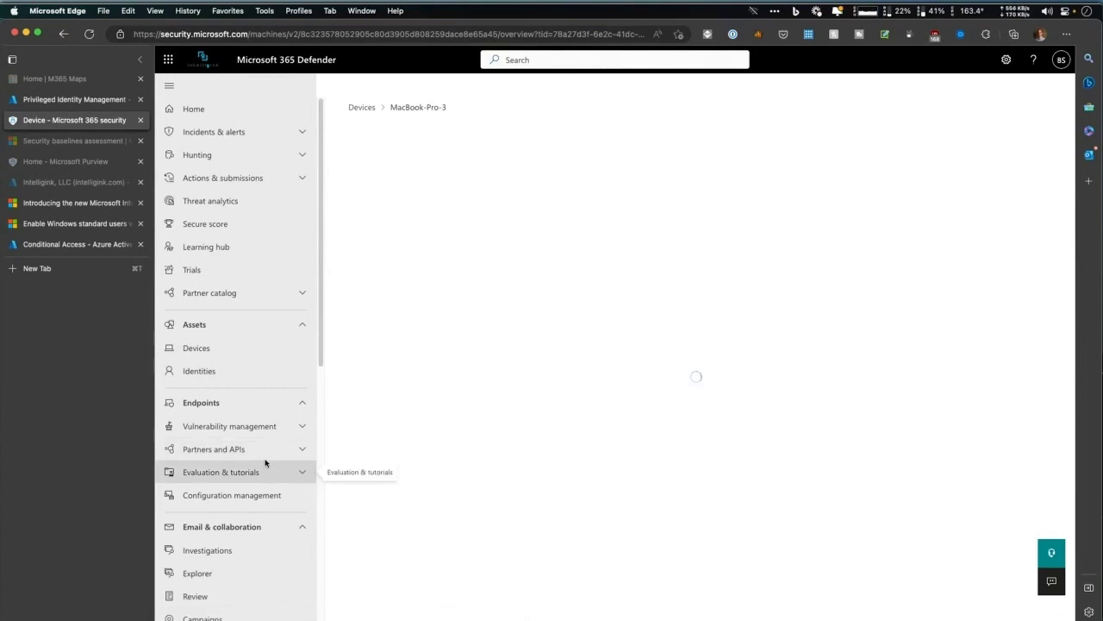
- Open the Alert policy list from the Email & collaboration policies and rules
scroll(233, 476, "down", 2)
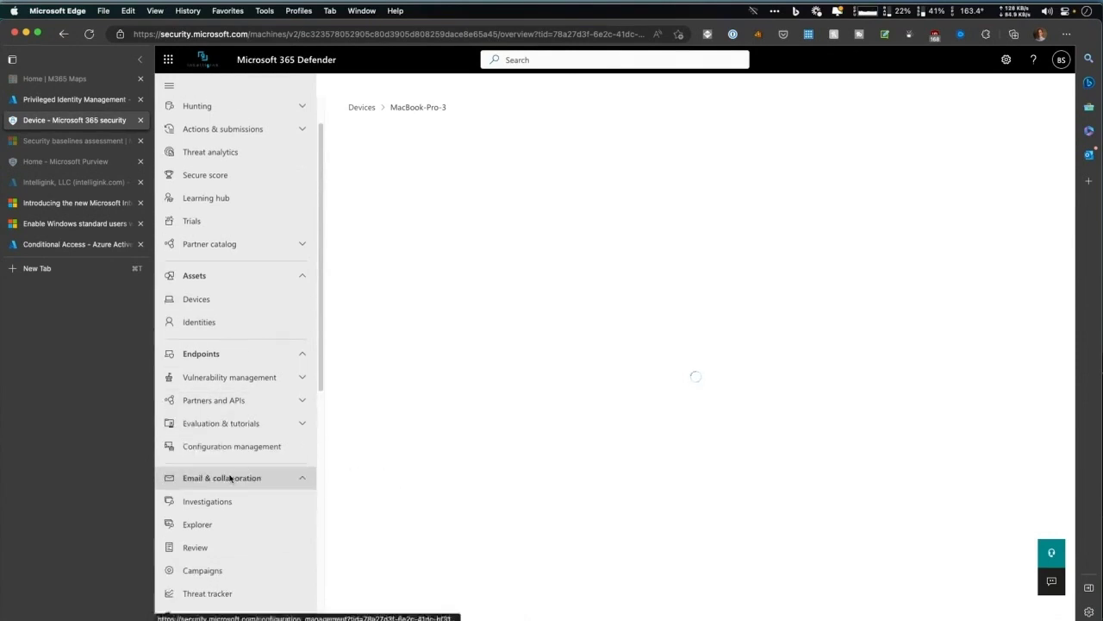
scroll(231, 478, "down", 3)
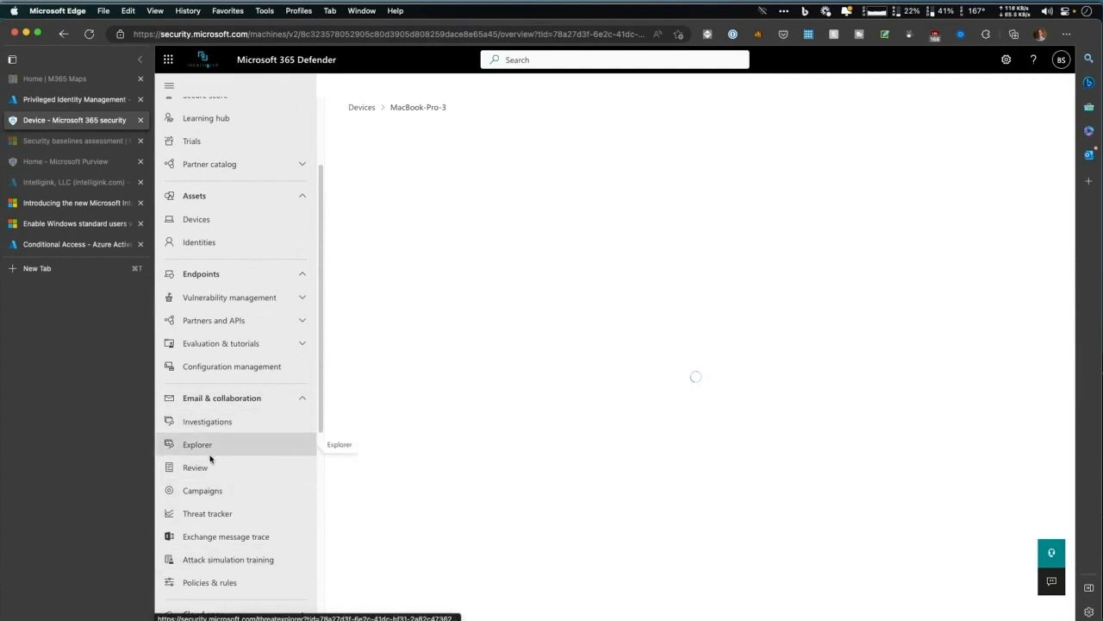
left_click(236, 583)
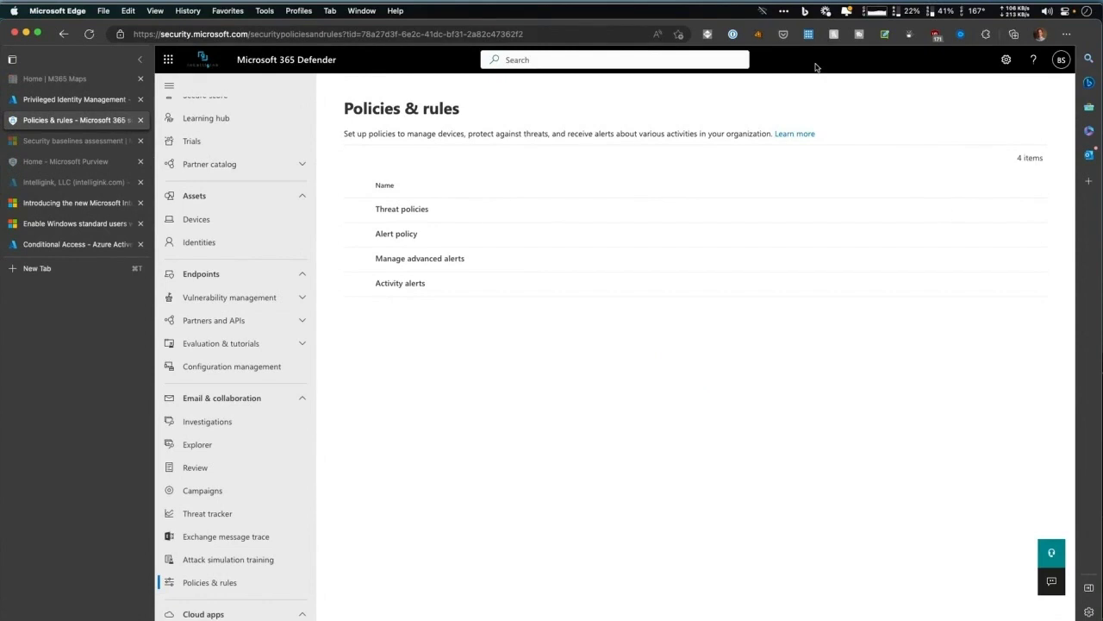
left_click(406, 236)
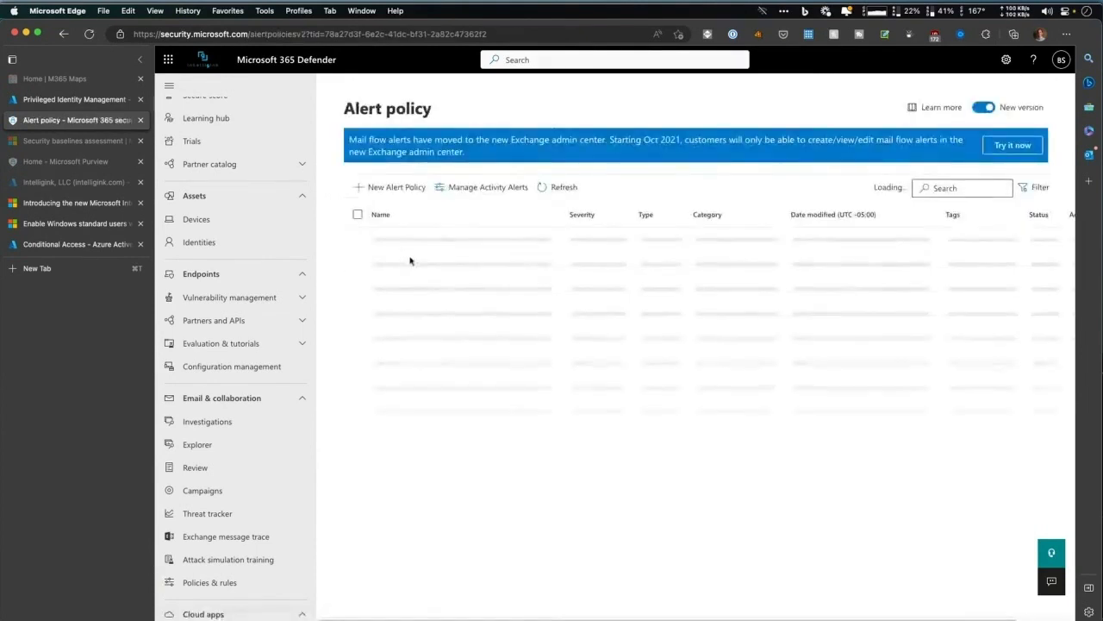
left_click(505, 34)
left_click(599, 575)
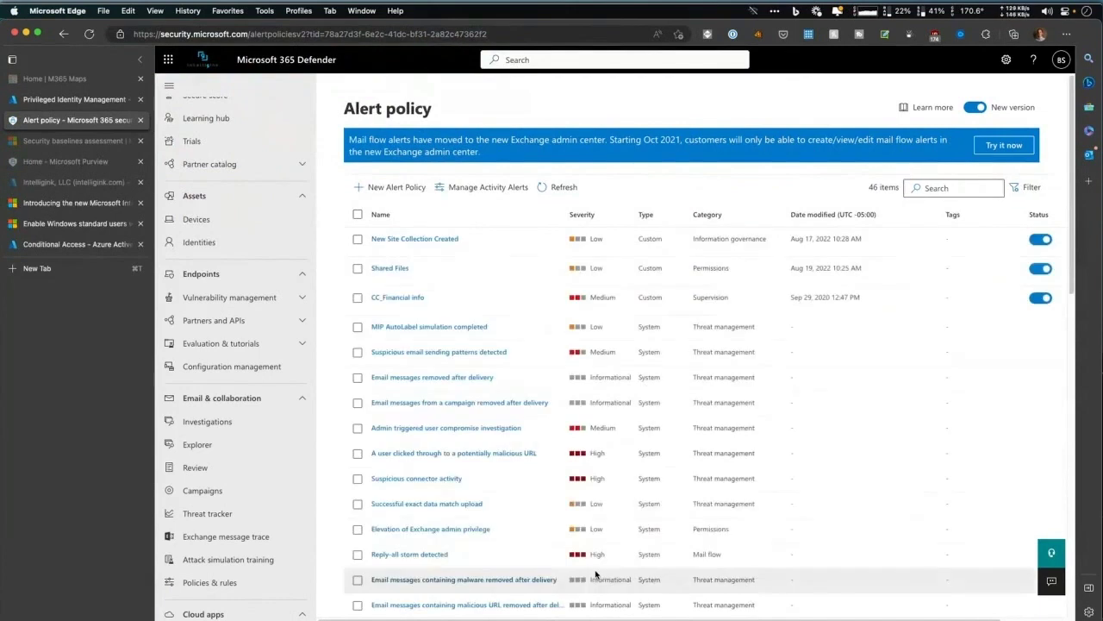
- View the CC_Financial info alert policy's details and alert settings, including its conditions, and close it
left_click(403, 299)
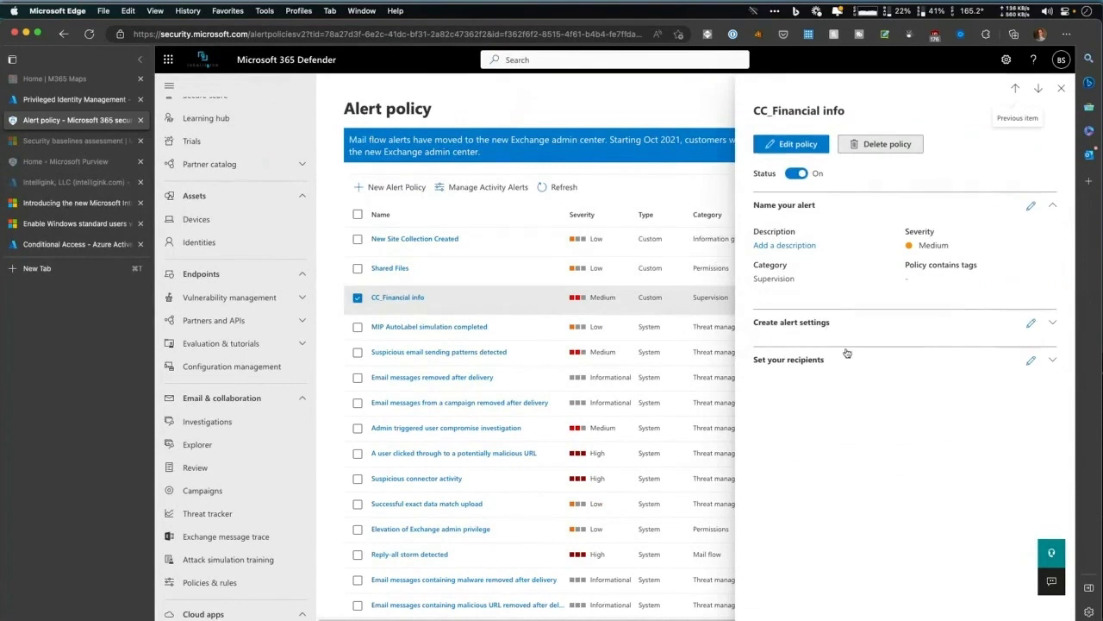
left_click(903, 333)
left_click_drag(780, 367, 845, 411)
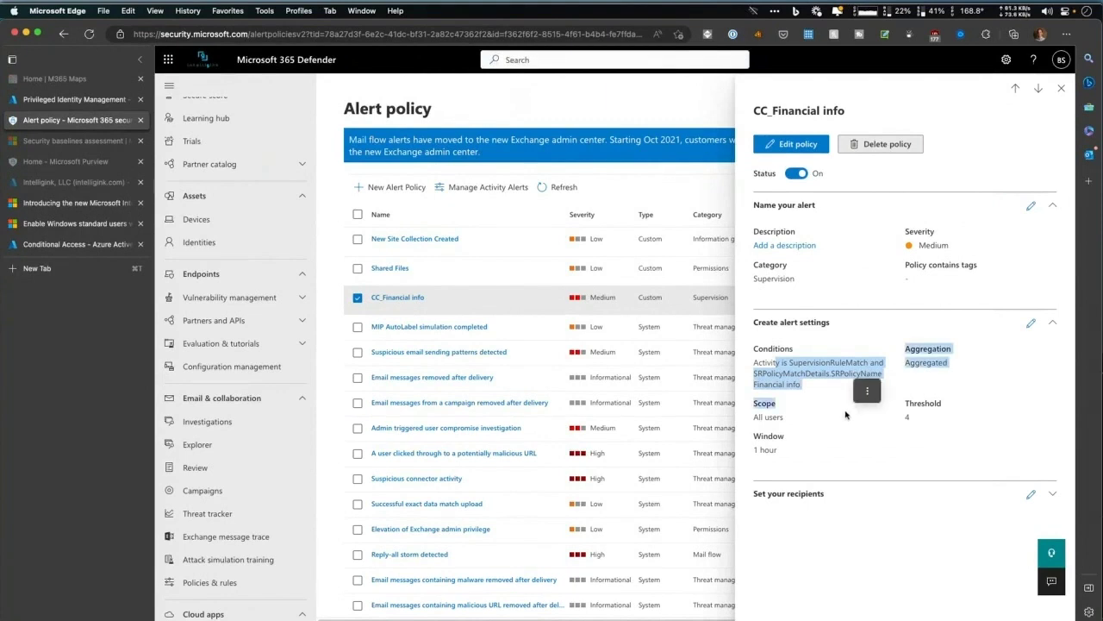
left_click(867, 390)
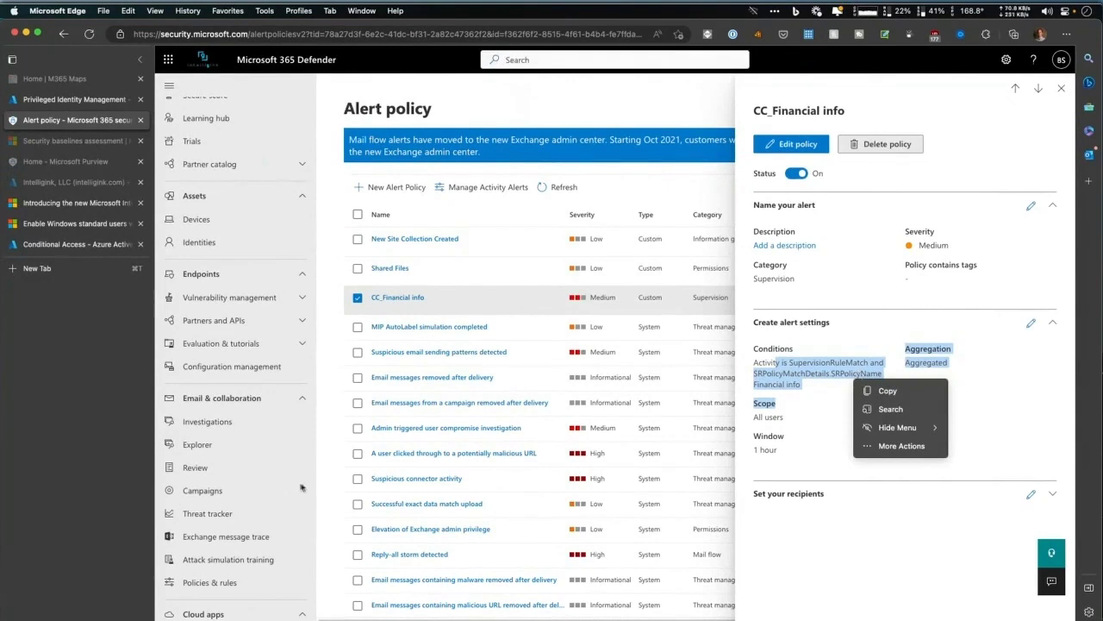
left_click(1061, 88)
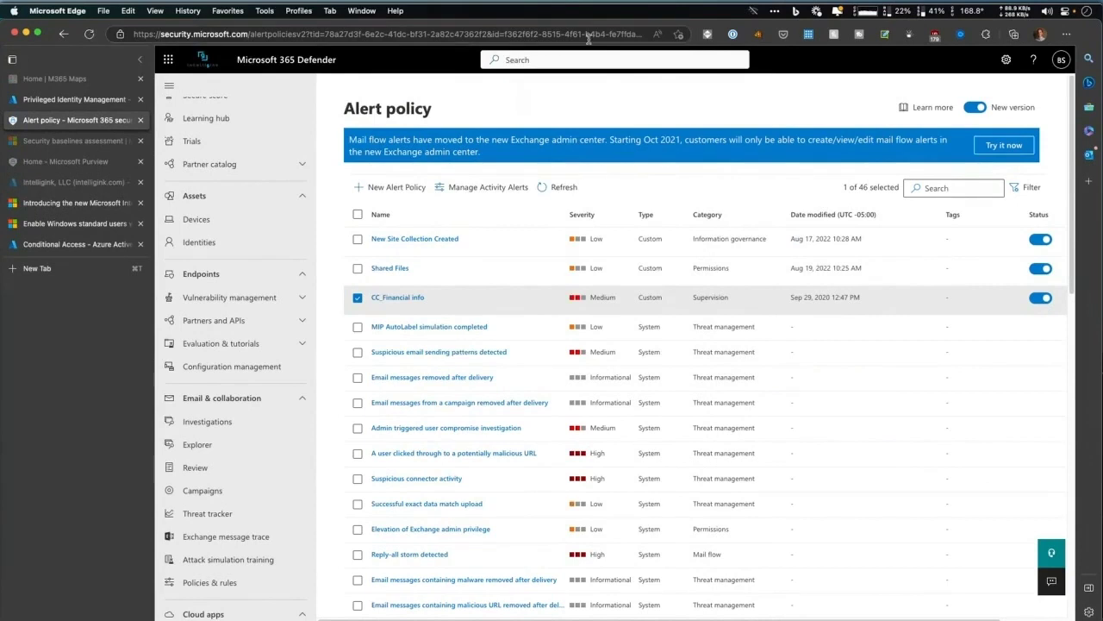
- Start a new alert policy named test with Medium severity and a category, and proceed to its alert settings
left_click(361, 188)
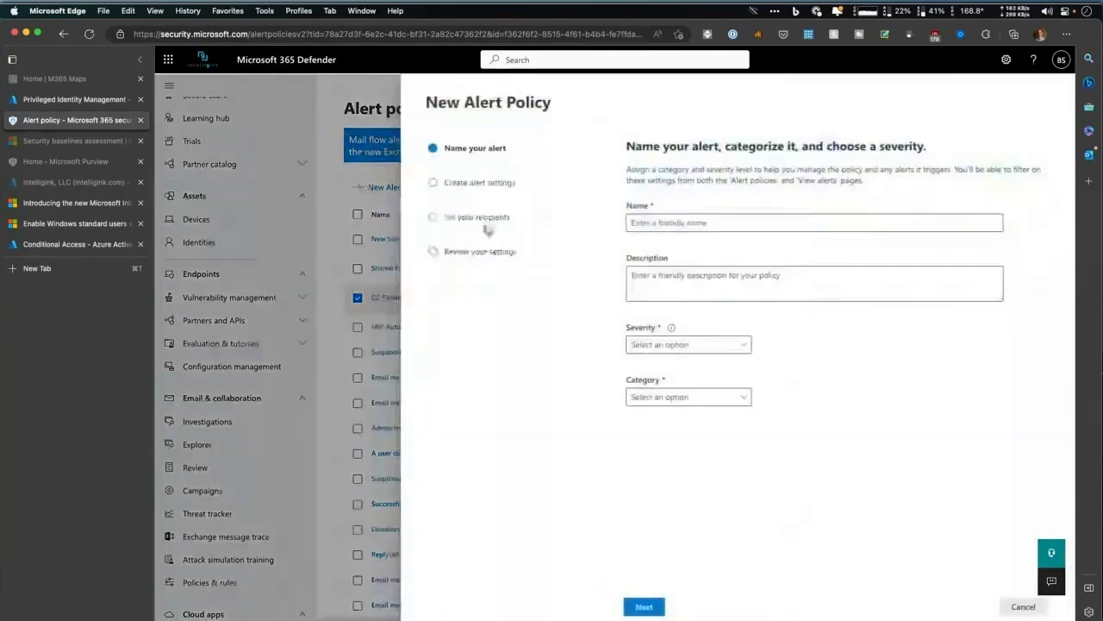
left_click(693, 345)
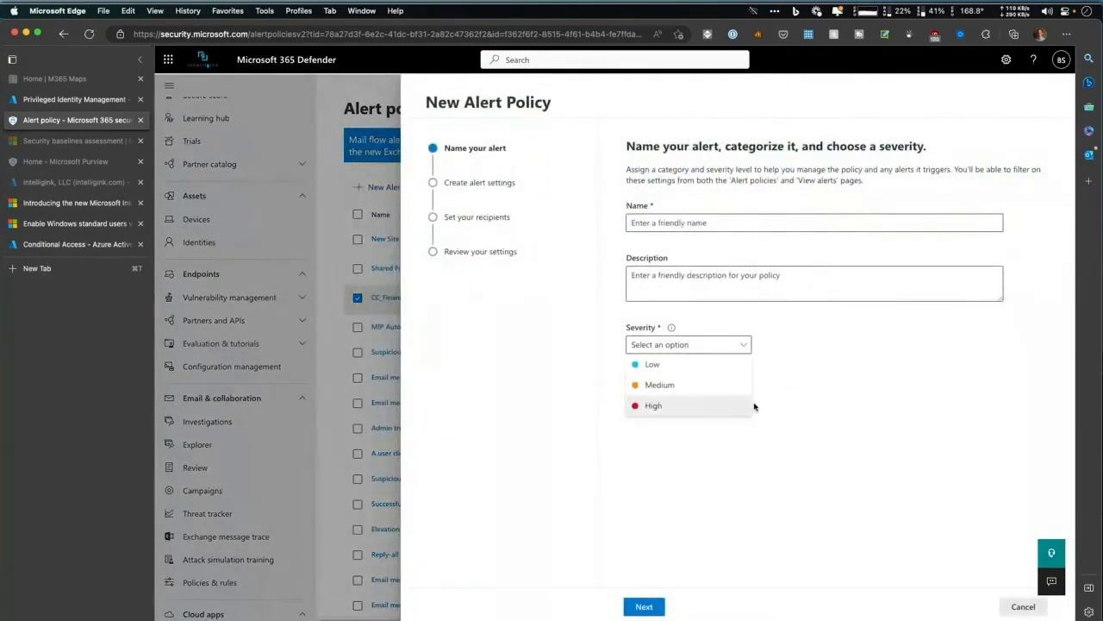
left_click(720, 474)
left_click(679, 224)
type("test")
left_click(711, 347)
left_click(662, 382)
left_click(648, 396)
left_click(676, 437)
left_click(642, 607)
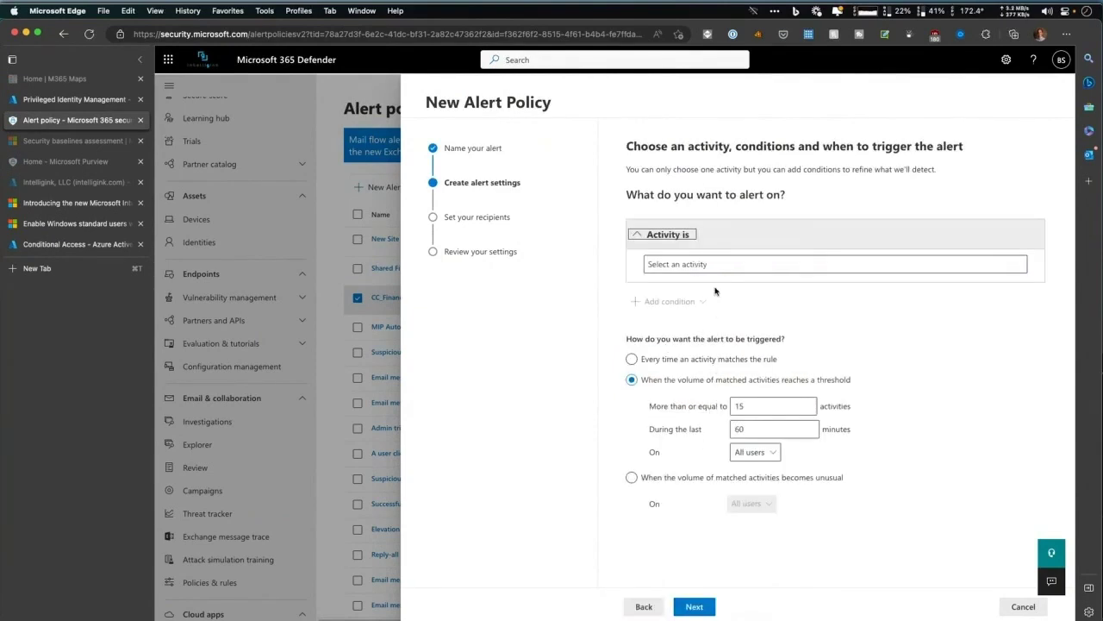
- Browse the activities that can trigger the new alert policy, from endpoint user activities to synchronization events, and cancel the policy
left_click(729, 265)
scroll(759, 337, "down", 10)
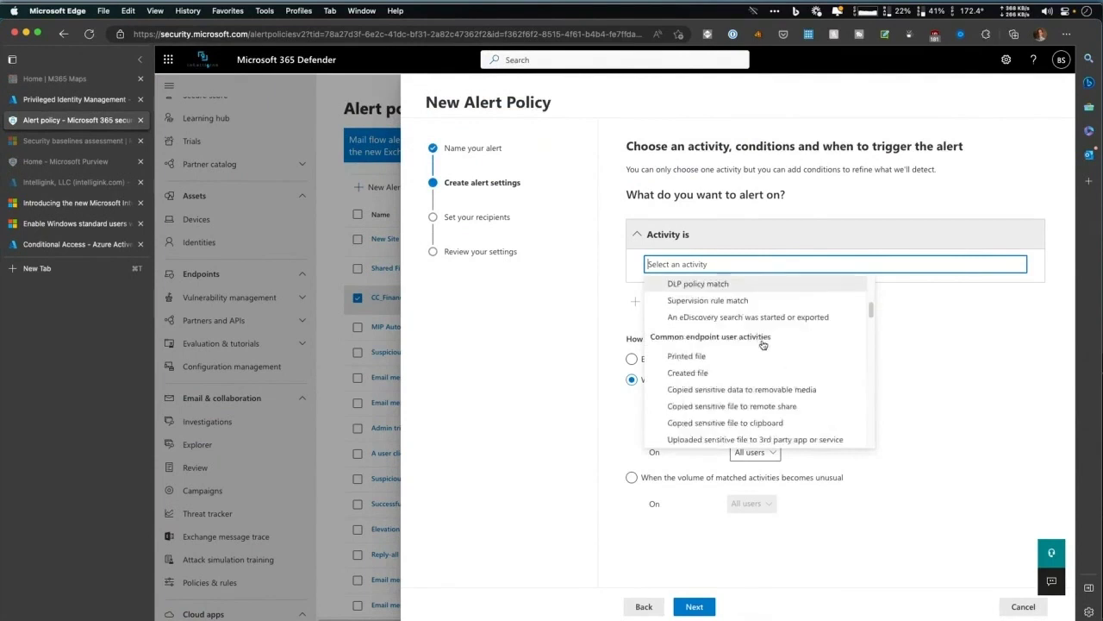
scroll(758, 337, "down", 10)
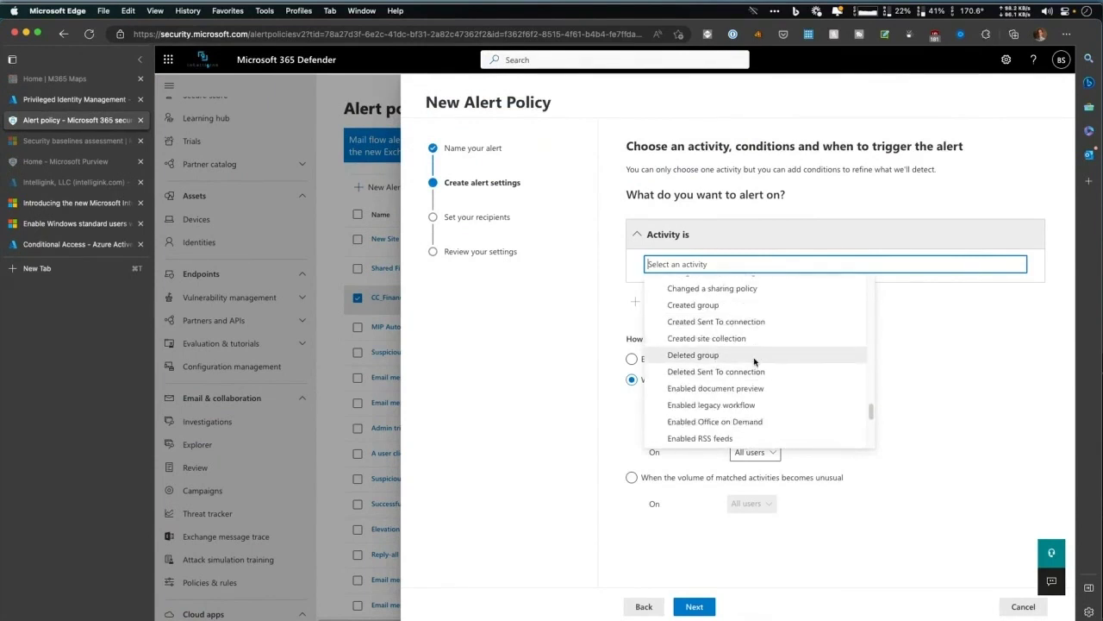
scroll(755, 362, "down", 1)
scroll(756, 360, "up", 3)
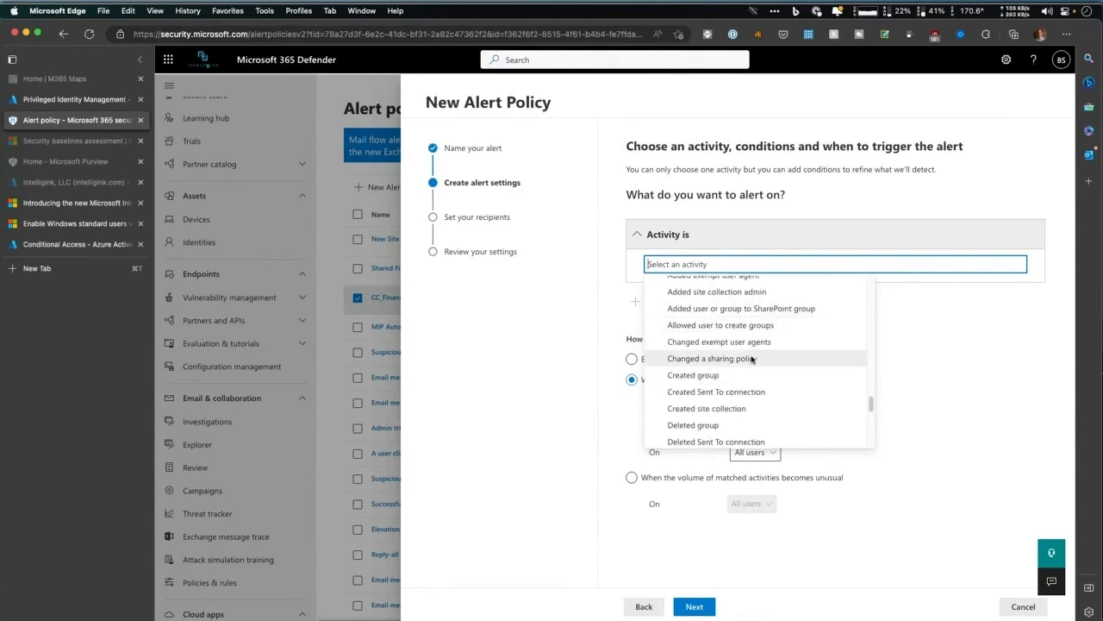
scroll(748, 365, "down", 8)
scroll(760, 375, "down", 1)
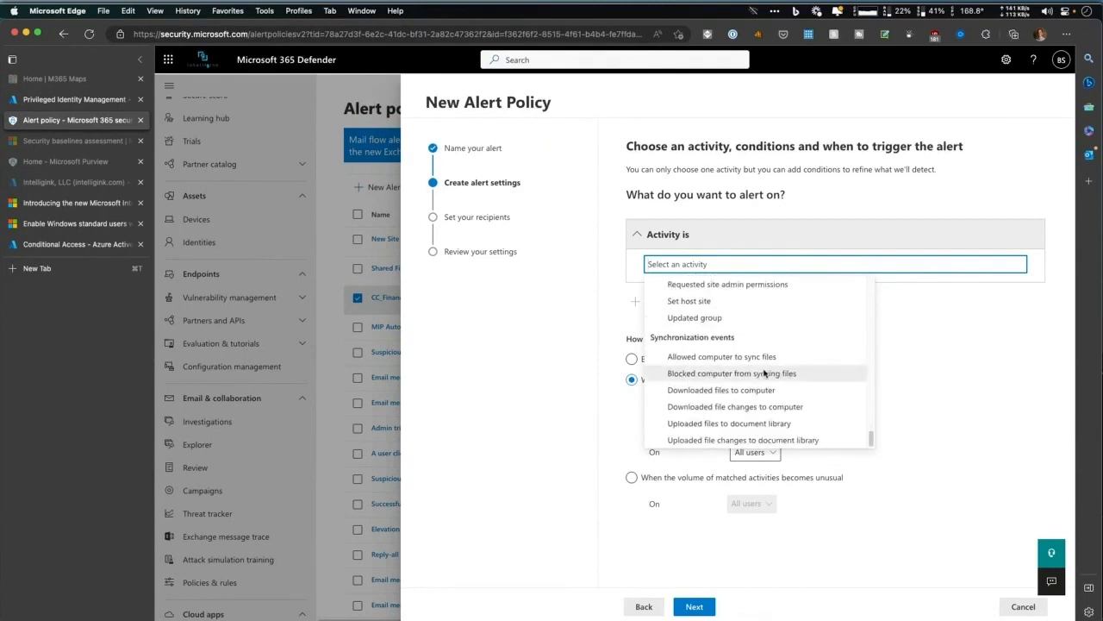
left_click(924, 403)
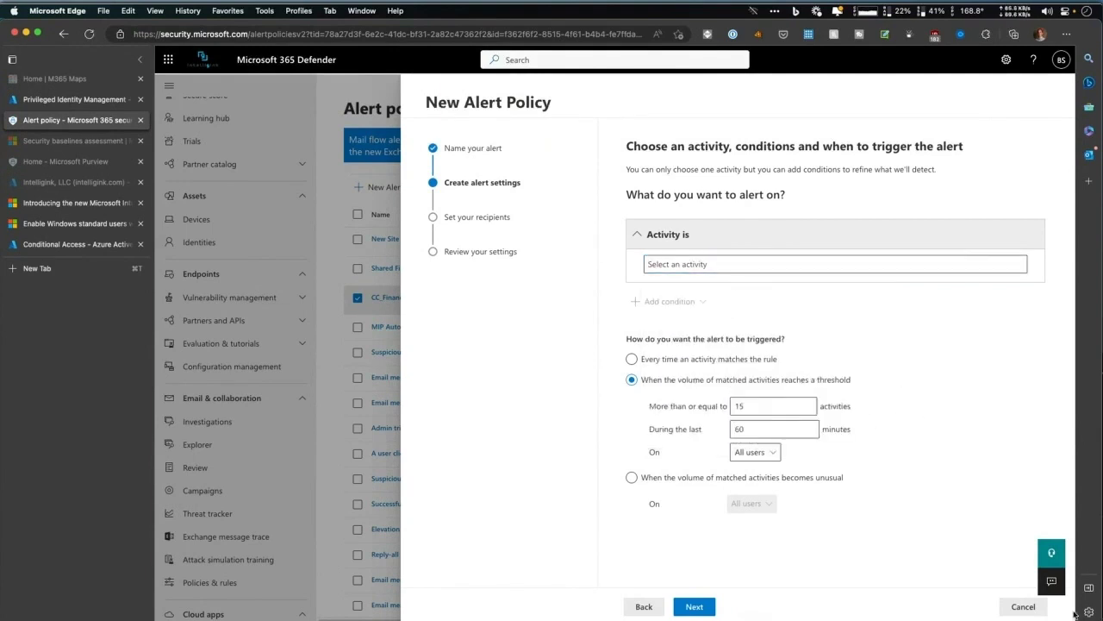
left_click(1021, 607)
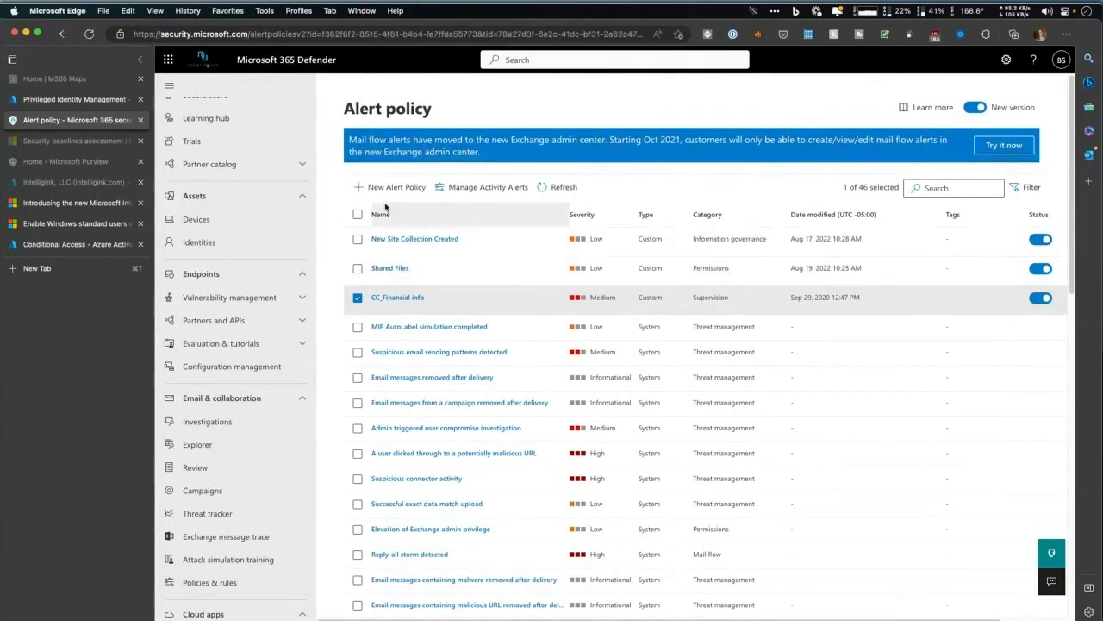
- Review the templated policies, policies and rules under Threat policies, and return to the Policies & rules overview
left_click(215, 560)
left_click(210, 581)
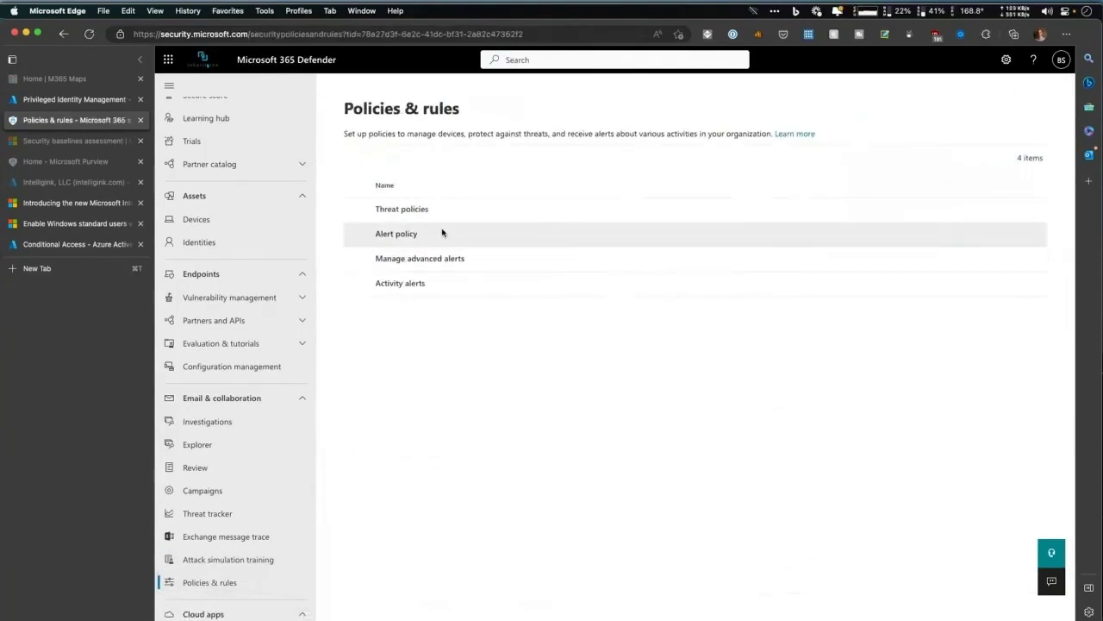
left_click(388, 210)
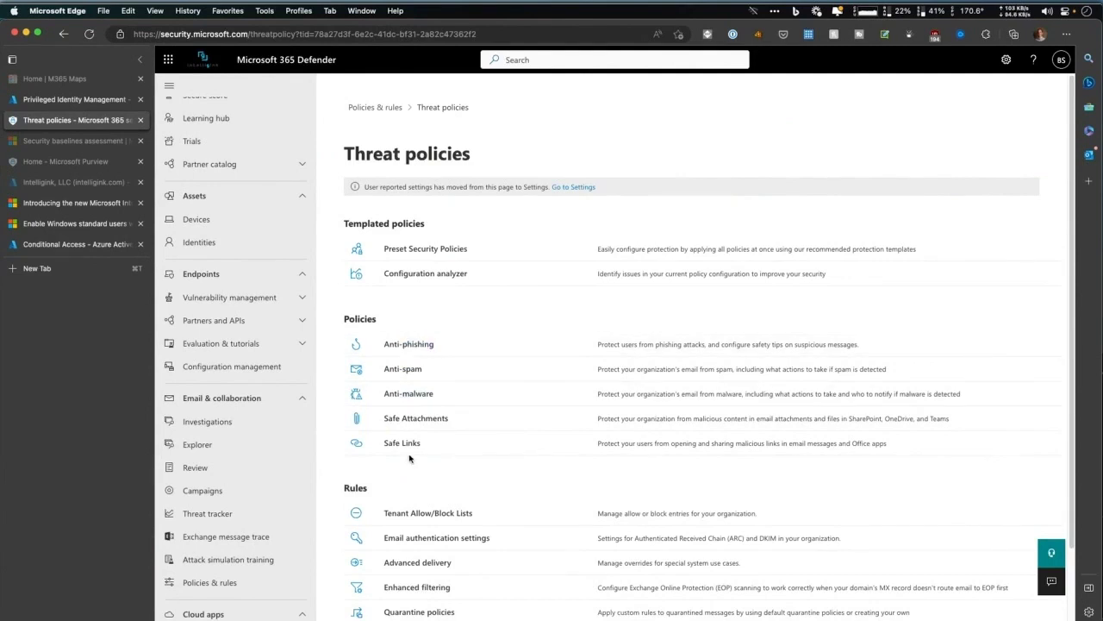
scroll(437, 441, "down", 1)
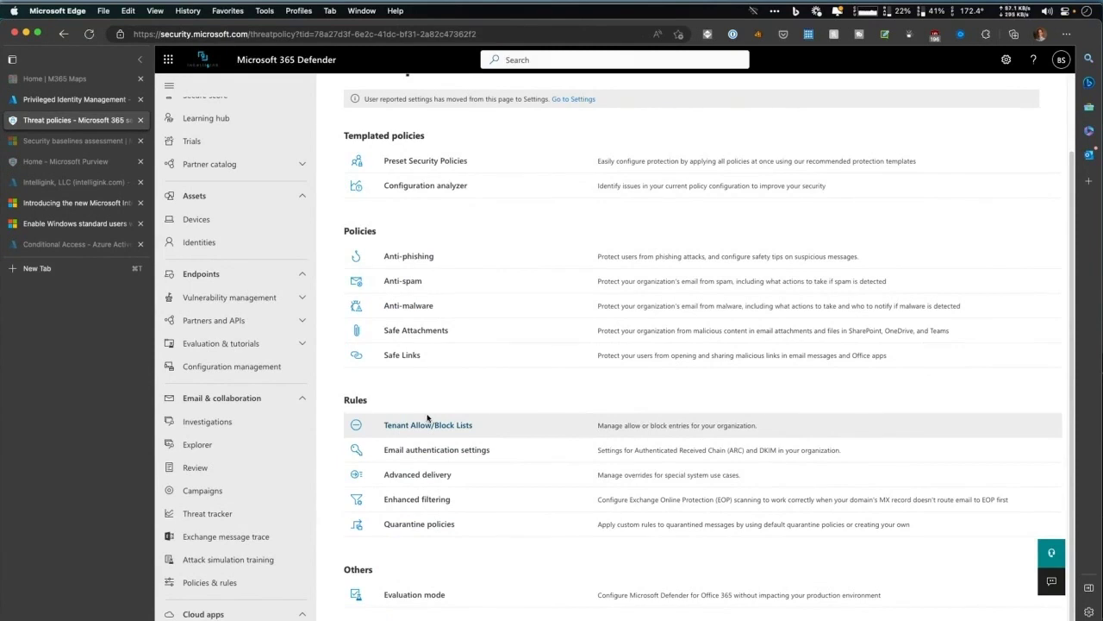
scroll(505, 365, "up", 2)
left_click(375, 107)
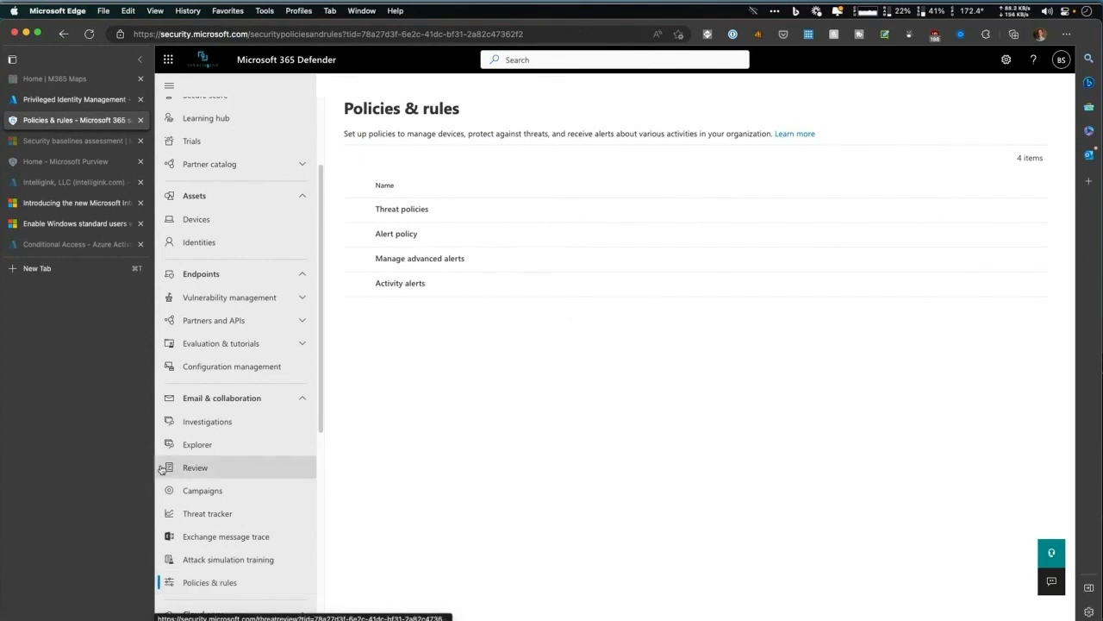
- View the simulations in Attack simulation training, start a new simulation to see its social engineering techniques, and cancel it
left_click(226, 560)
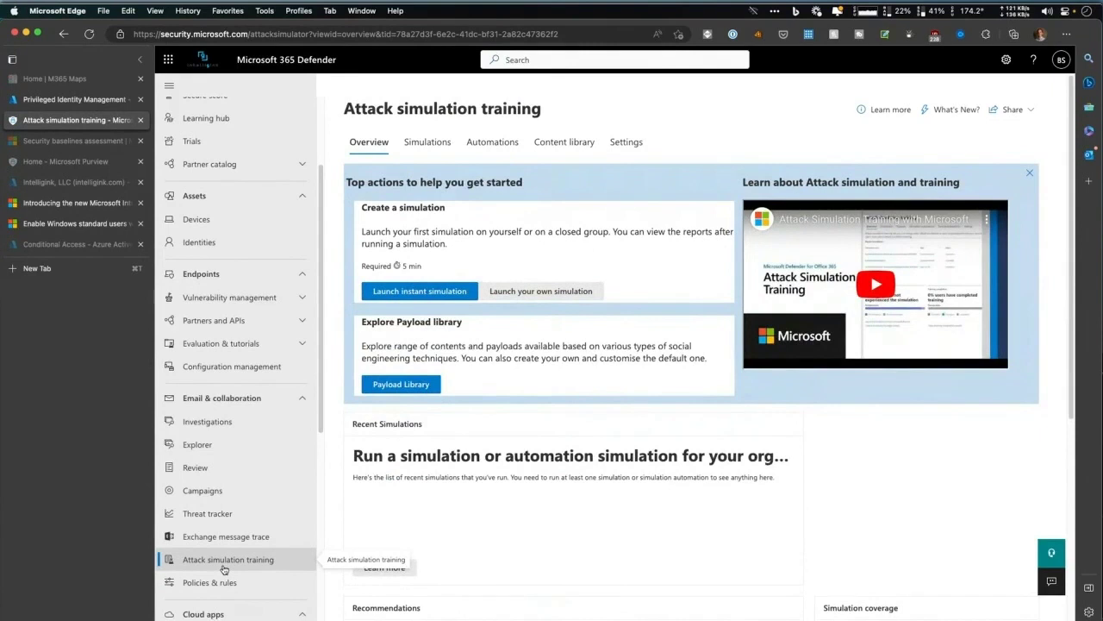
left_click(435, 143)
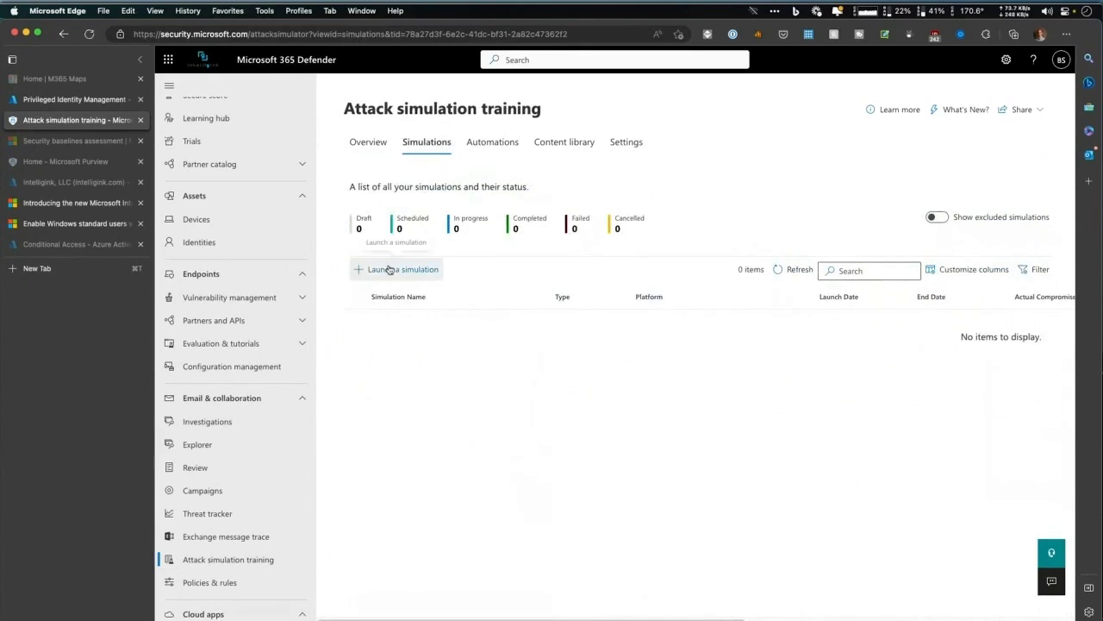
left_click(390, 270)
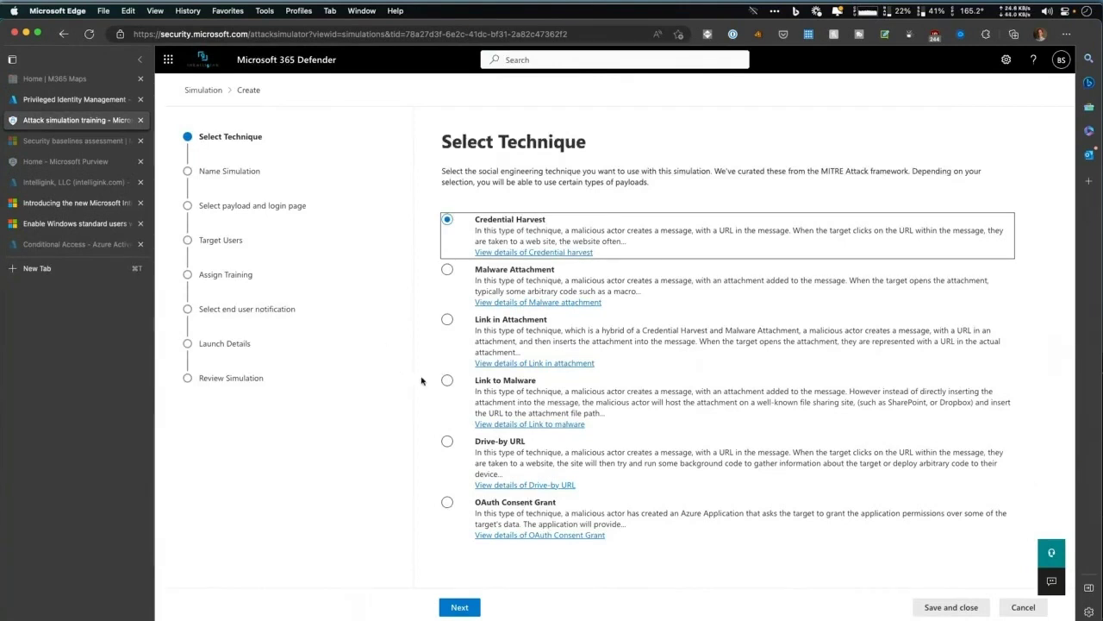
left_click(1017, 611)
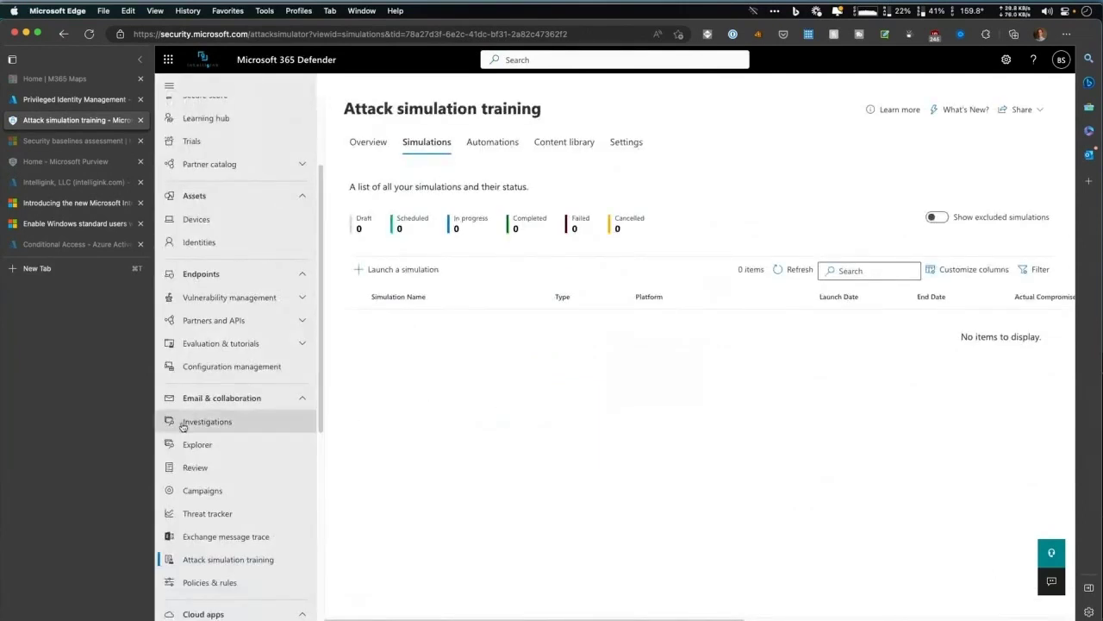
- Open the Web content filtering policies in the Endpoints settings
scroll(204, 461, "down", 8)
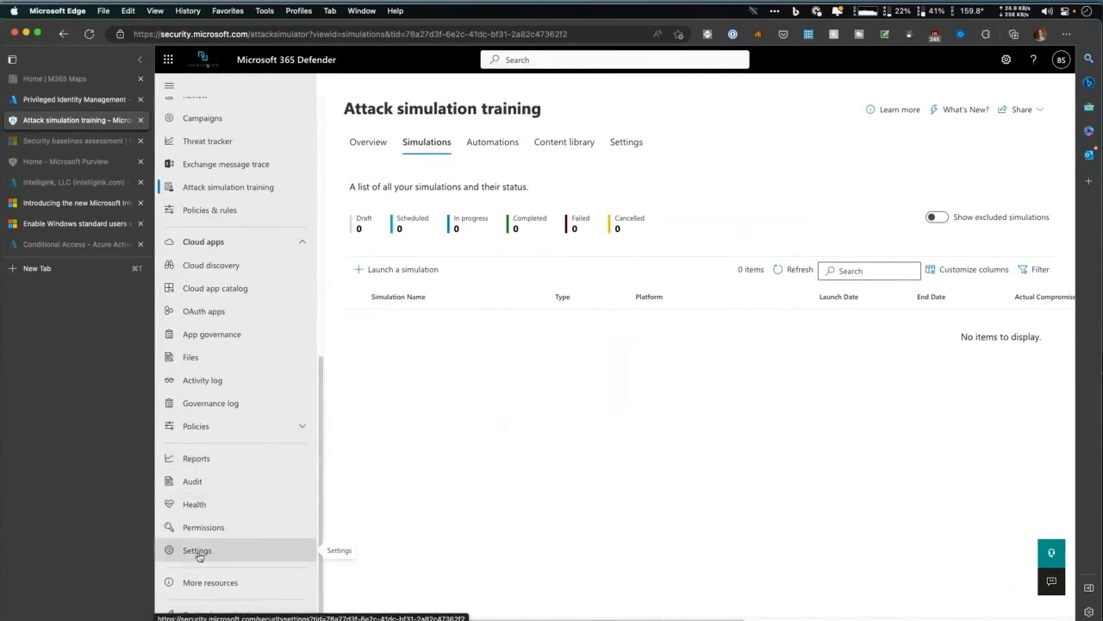
left_click(199, 556)
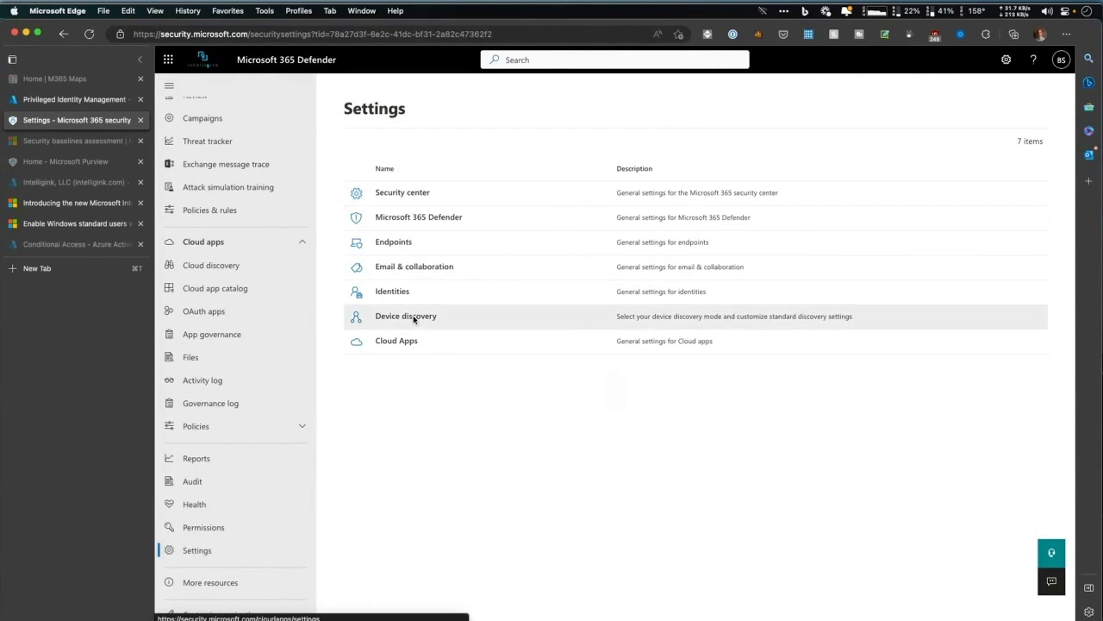
left_click(395, 243)
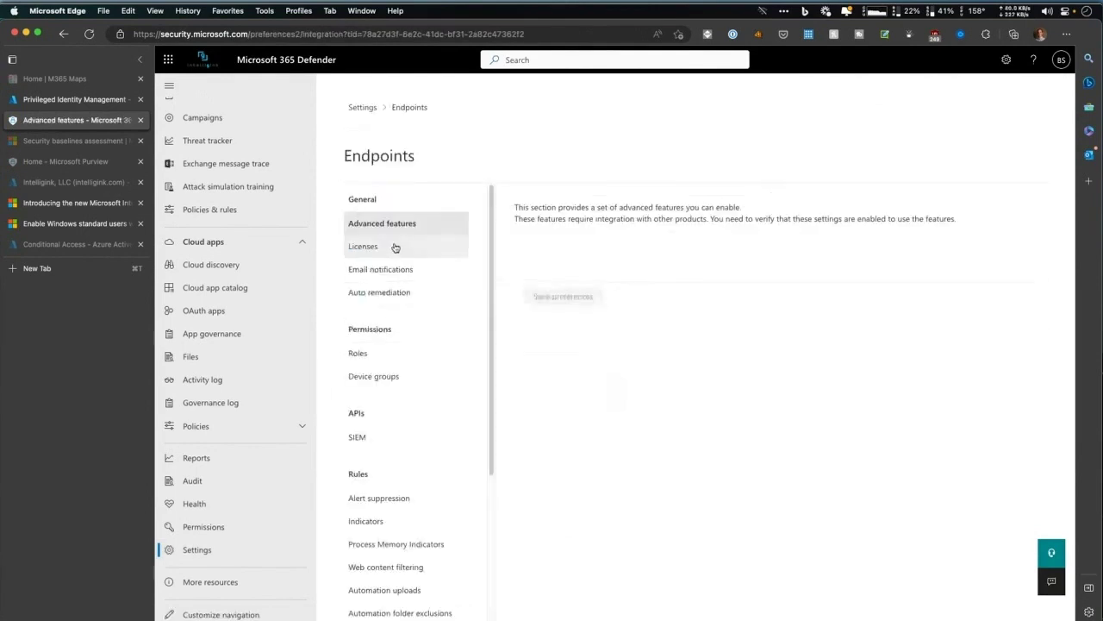
scroll(400, 342, "down", 2)
scroll(401, 342, "down", 1)
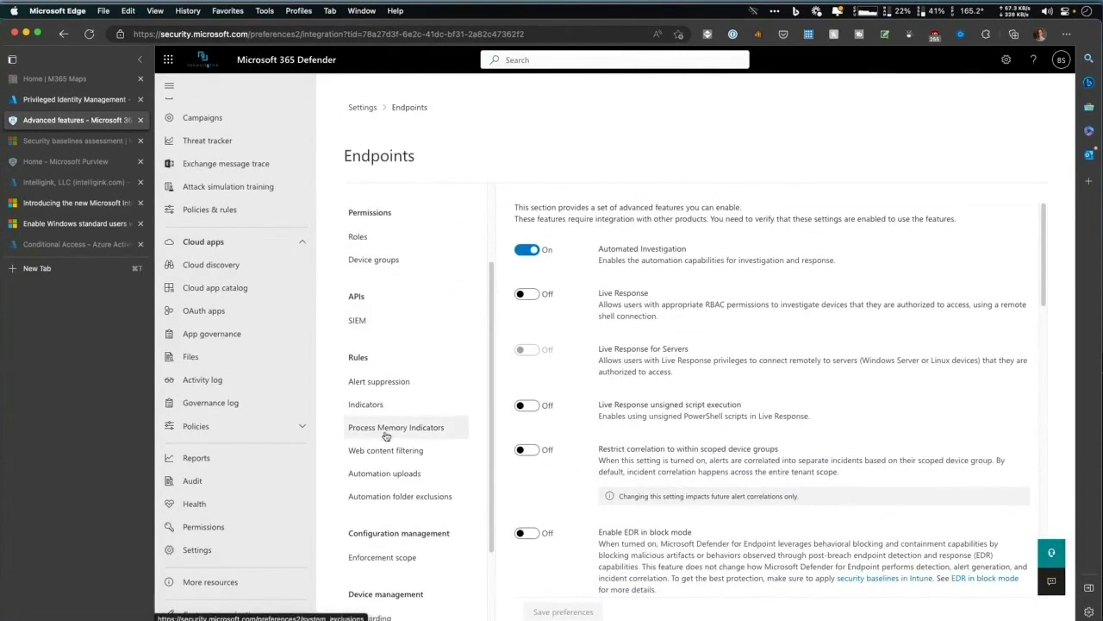
left_click(385, 450)
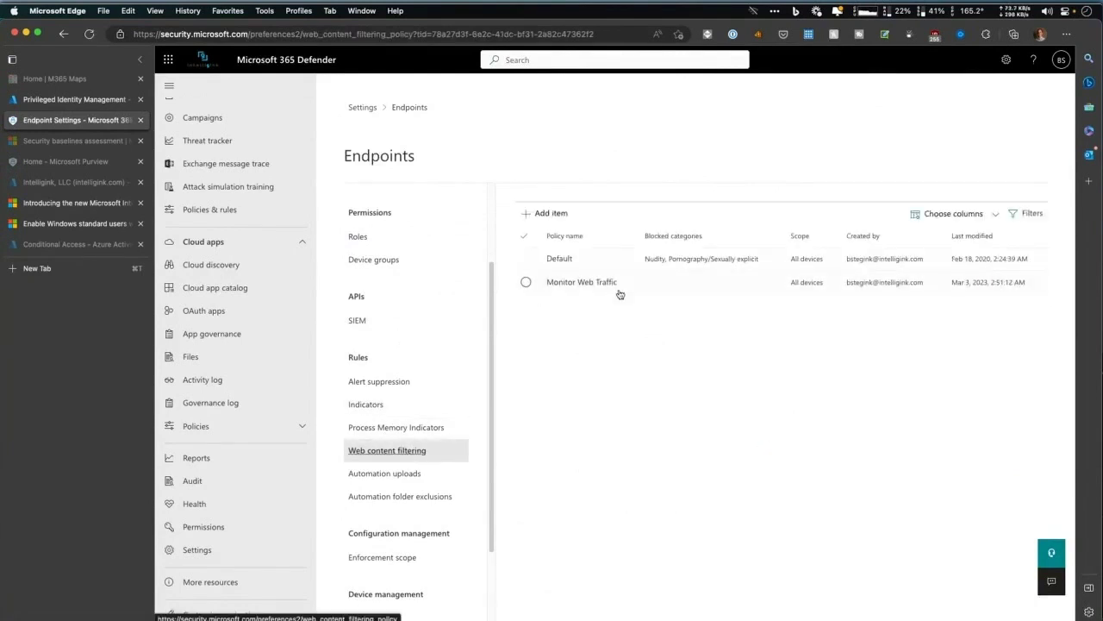
- Examine the Default filtering policy's Adult content, High bandwidth, Legal liability and Uncategorized blocked categories and its device scope, and close it without saving
left_click(566, 257)
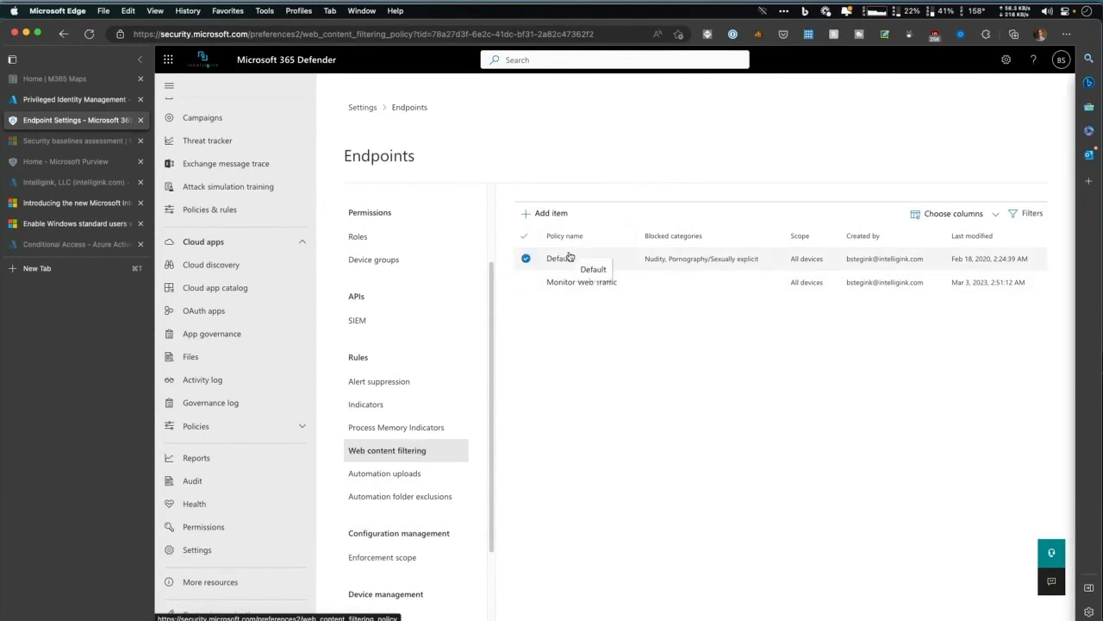
left_click(881, 218)
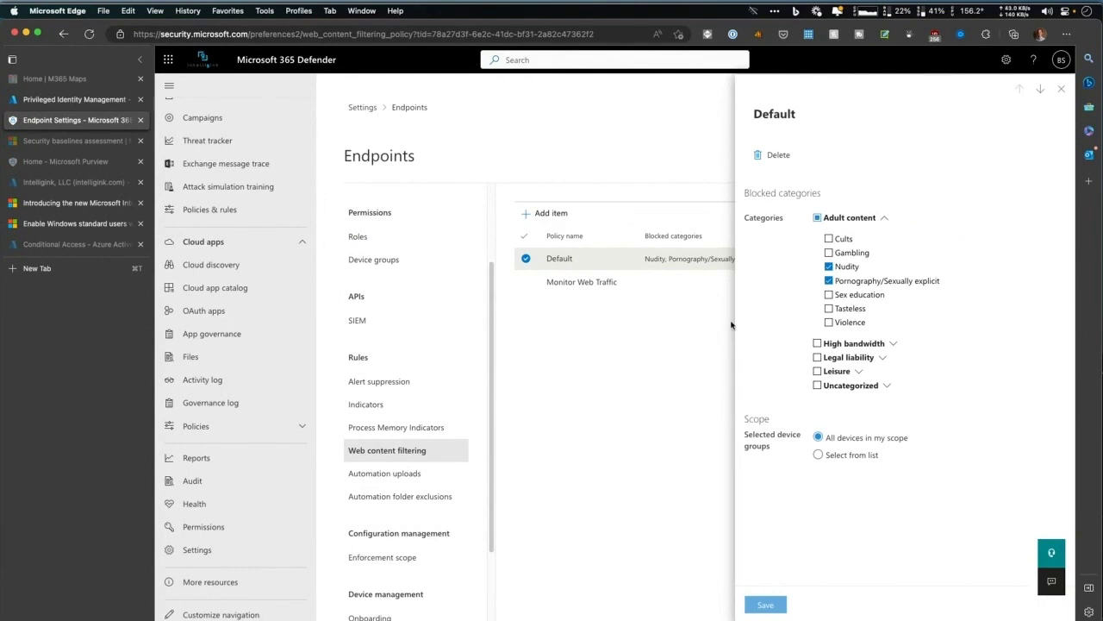
left_click(868, 344)
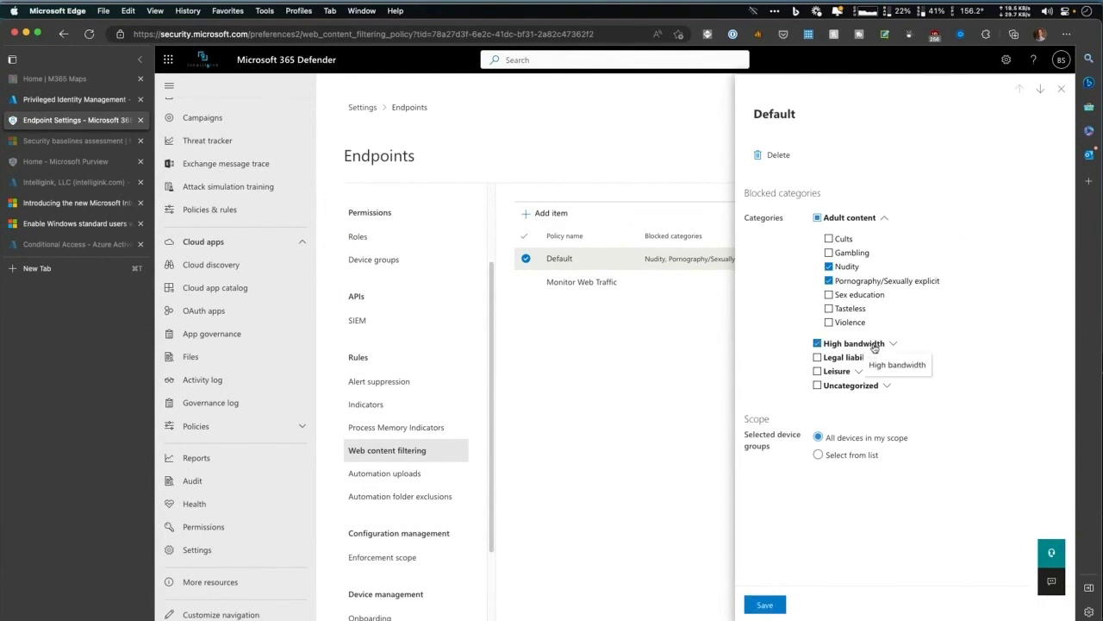
left_click(893, 343)
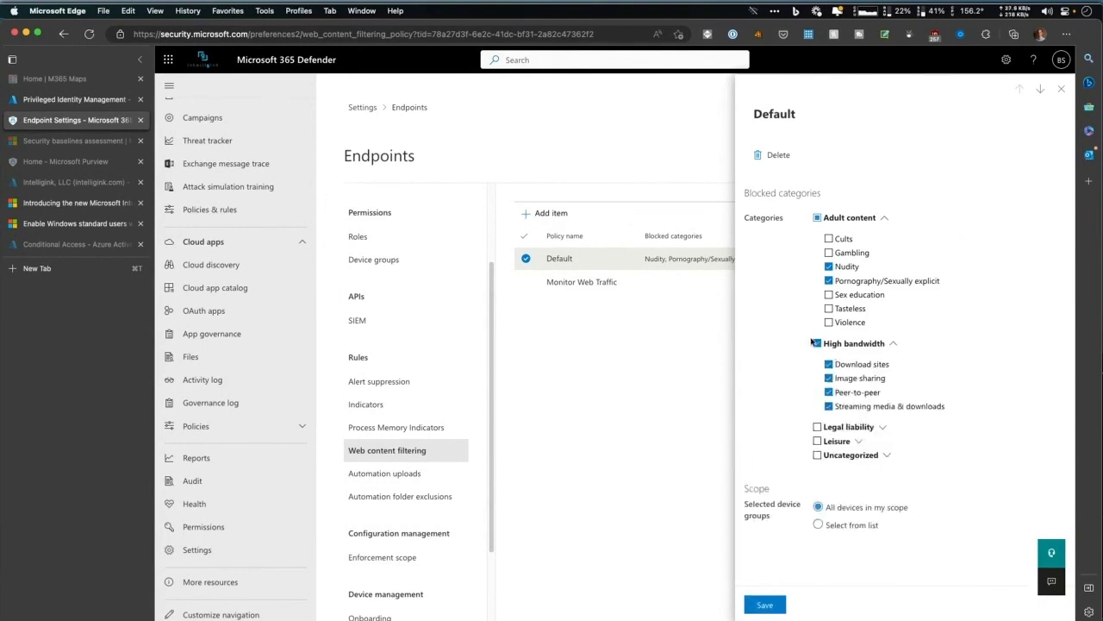
left_click(815, 344)
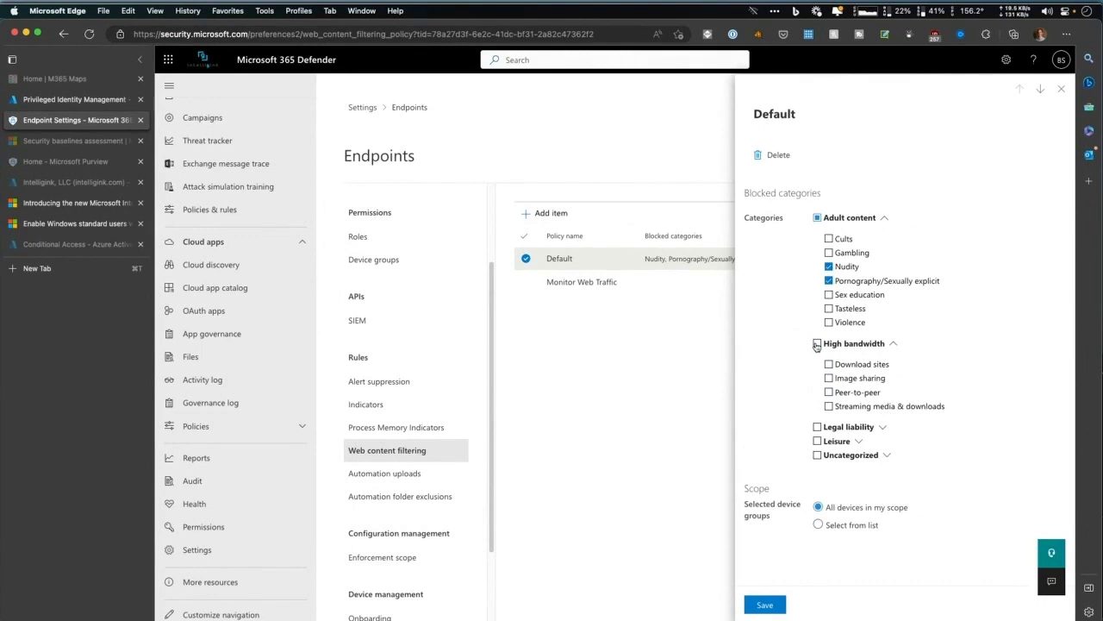
left_click(882, 427)
scroll(871, 448, "down", 2)
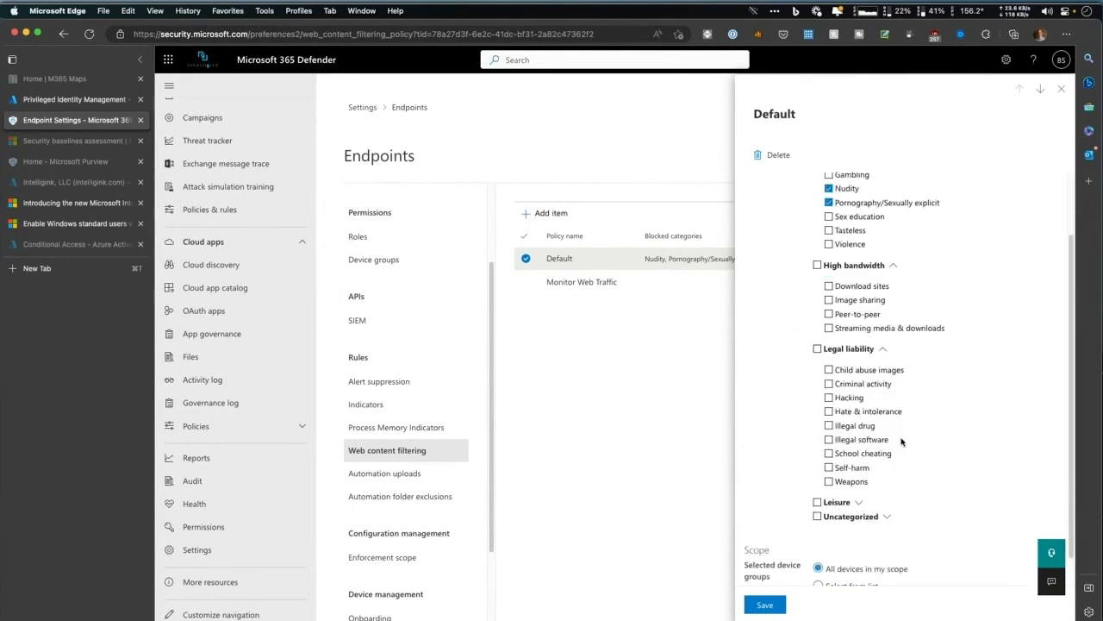
left_click(888, 517)
scroll(908, 461, "down", 2)
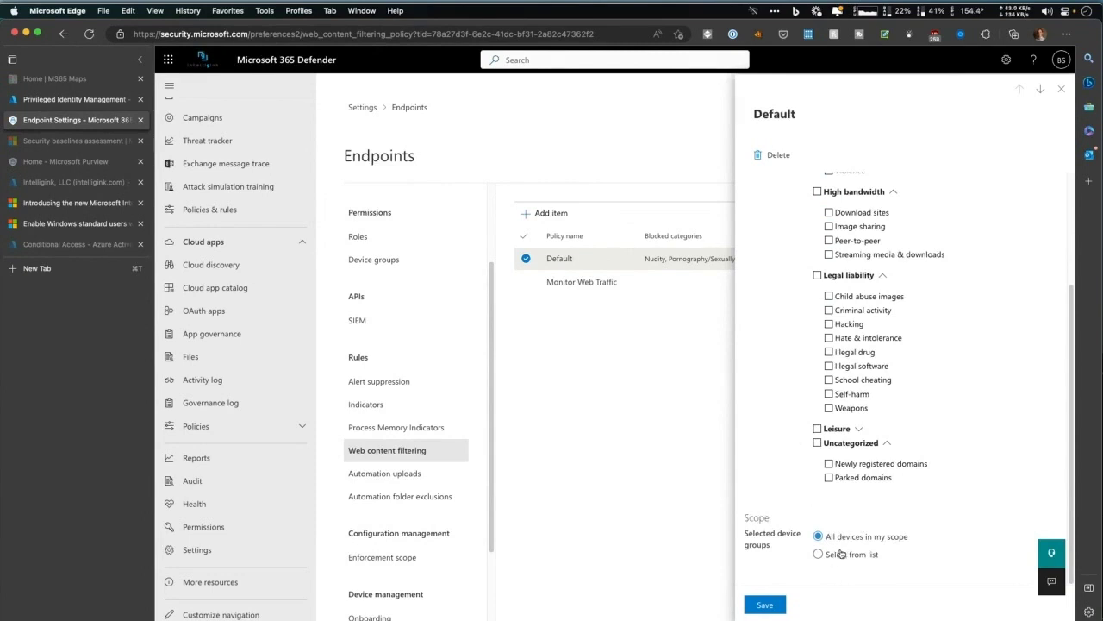
scroll(933, 205, "up", 1)
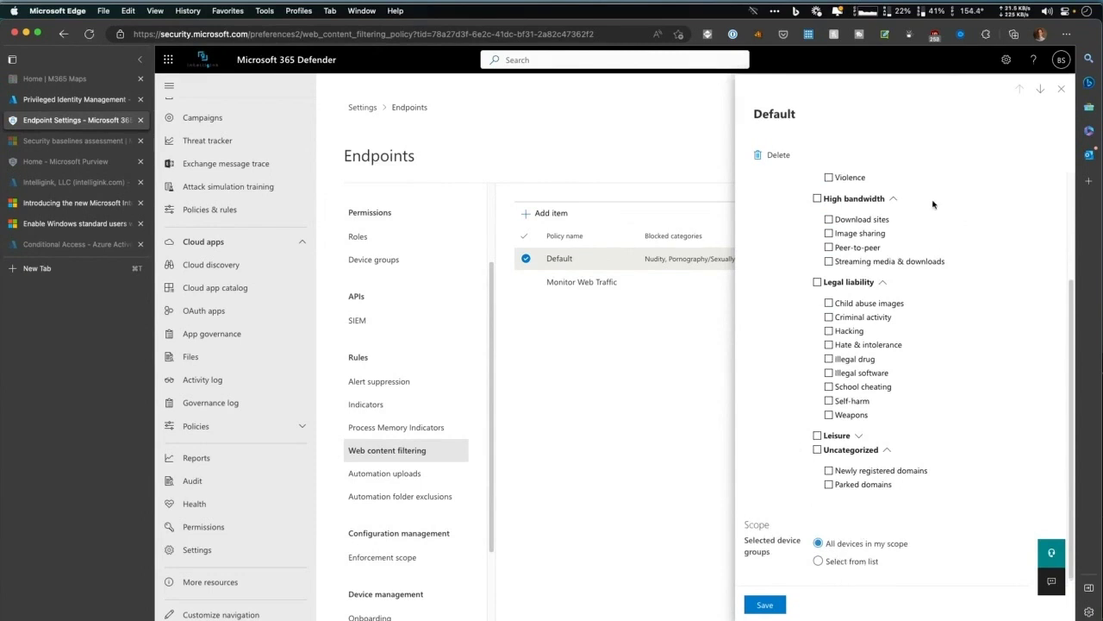
scroll(933, 204, "up", 4)
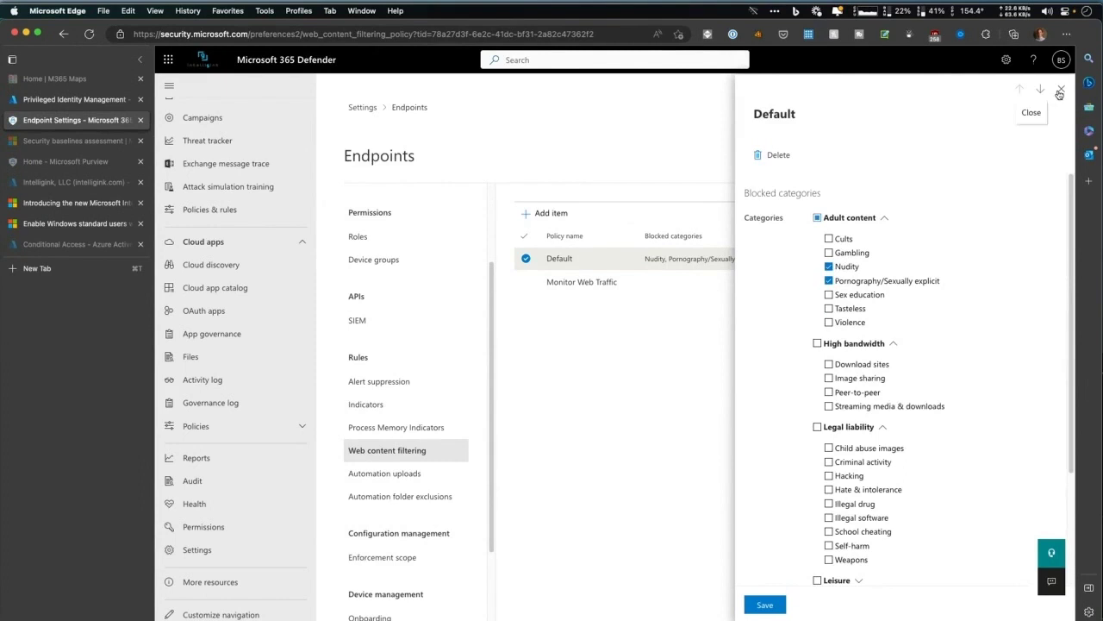
left_click(1059, 91)
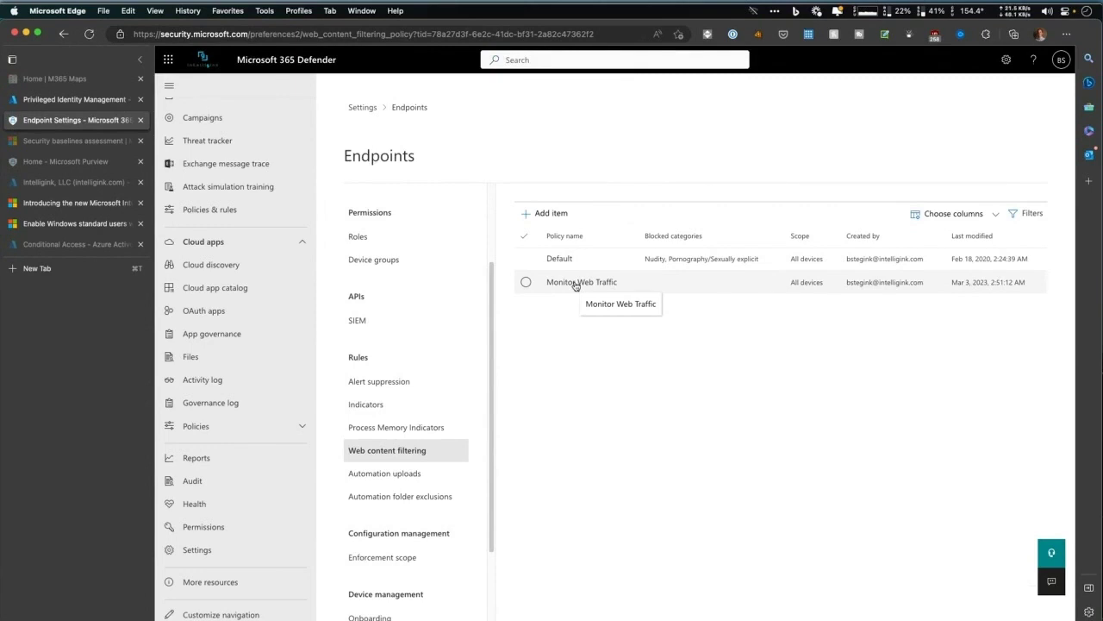
- View the endpoint indicators for IP addresses and URLs/Domains, look at the blank URL/Domain indicator form, and return to the main Settings list
left_click(406, 405)
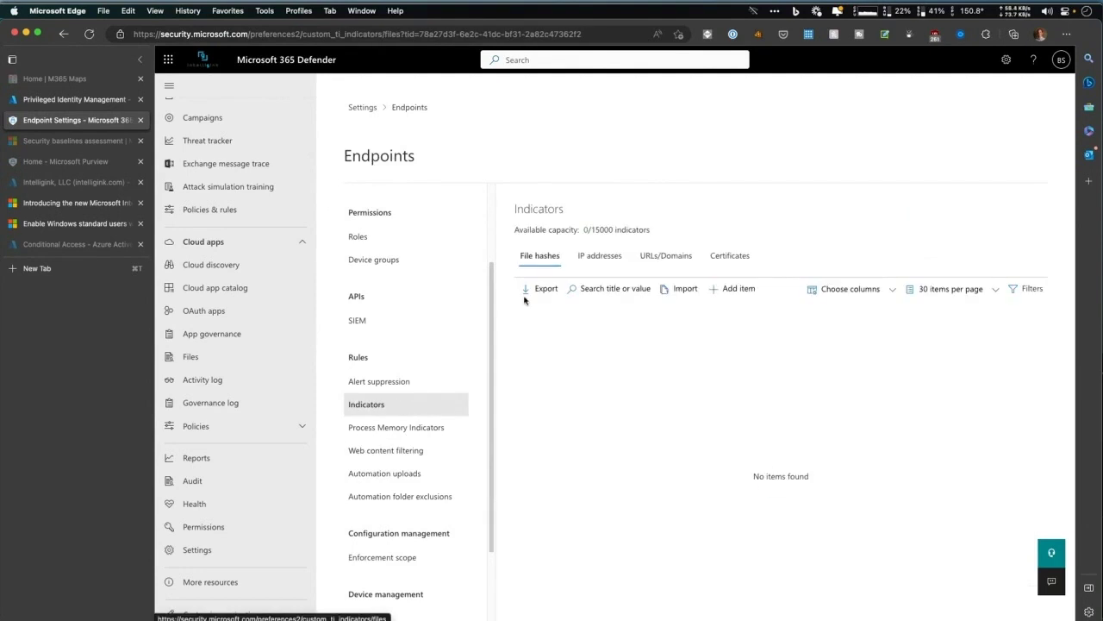
left_click(606, 259)
left_click(657, 258)
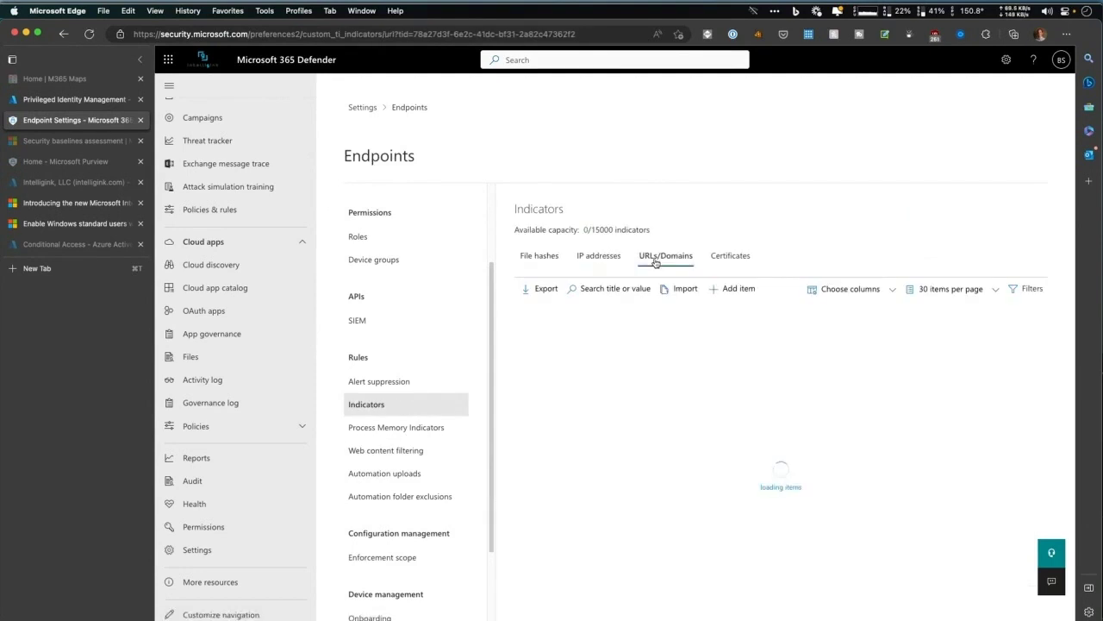
left_click(732, 289)
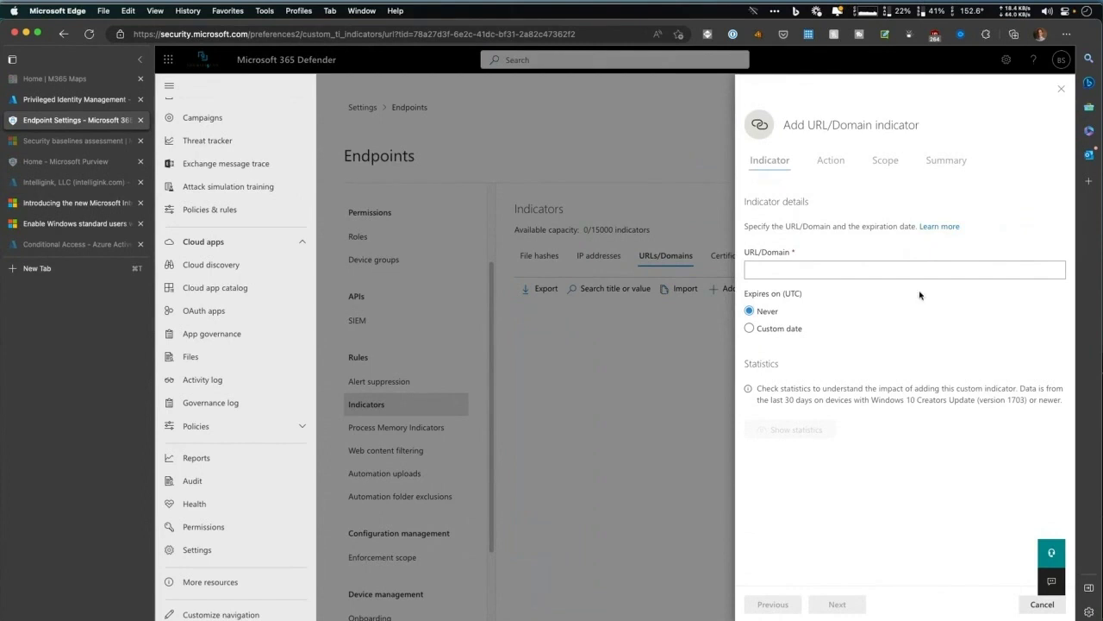
left_click(1061, 90)
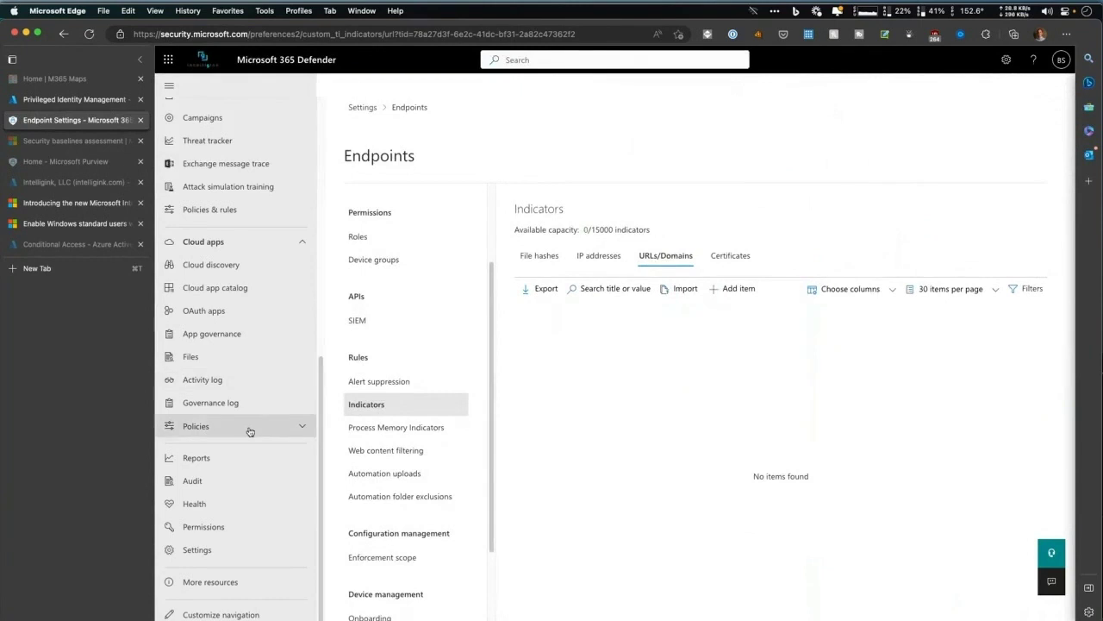
left_click(361, 109)
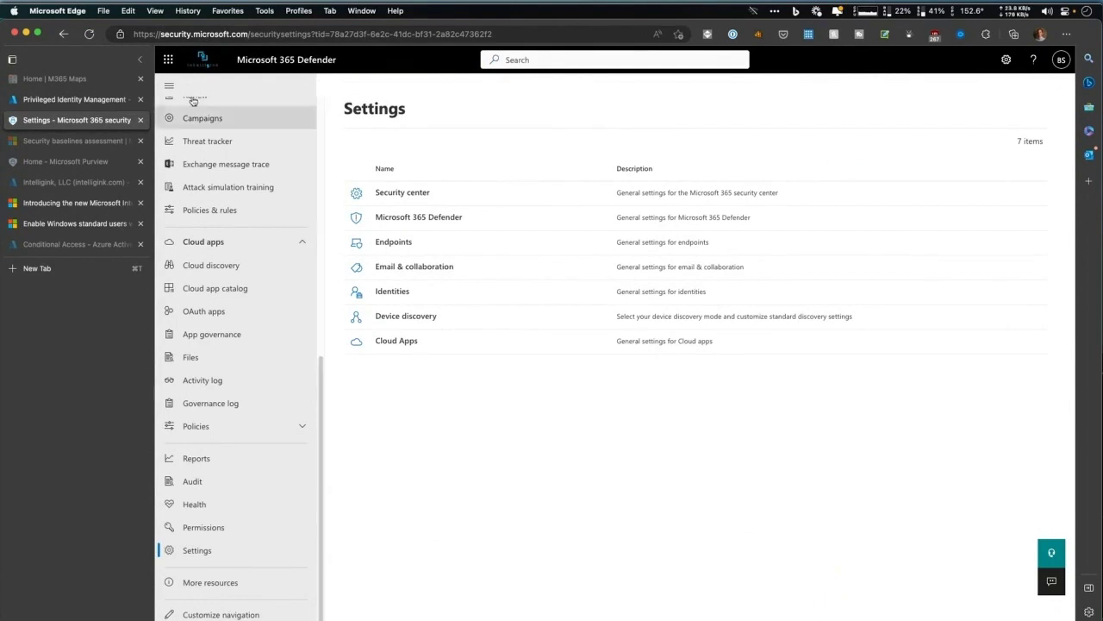
- View the Security baselines assessment article on Microsoft Learn and switch to the Microsoft Purview home page
left_click(80, 142)
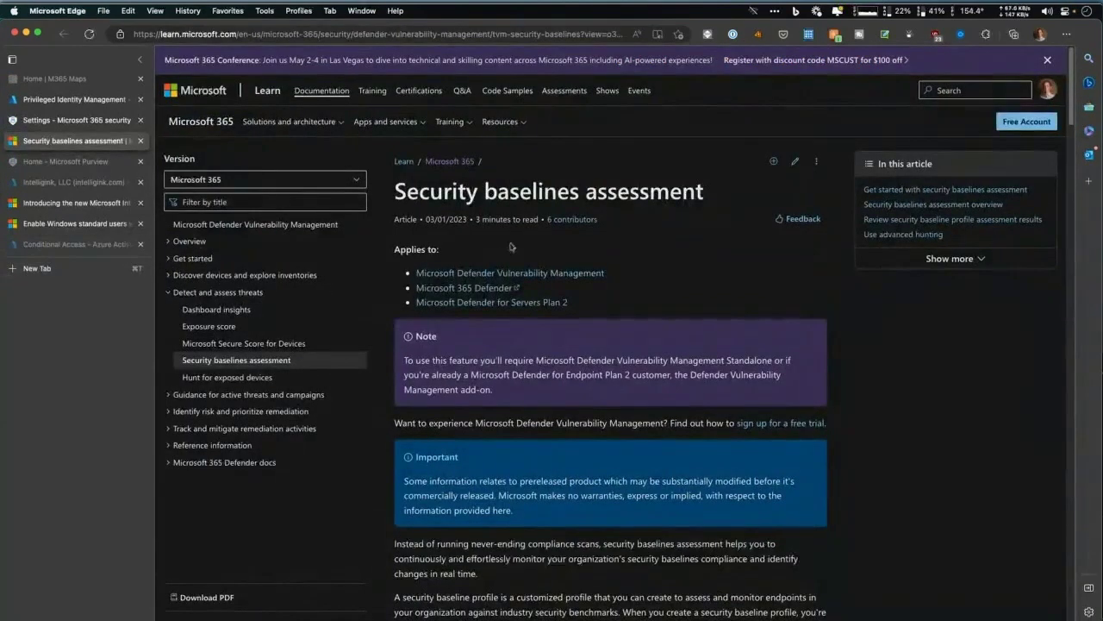
scroll(514, 233, "down", 1)
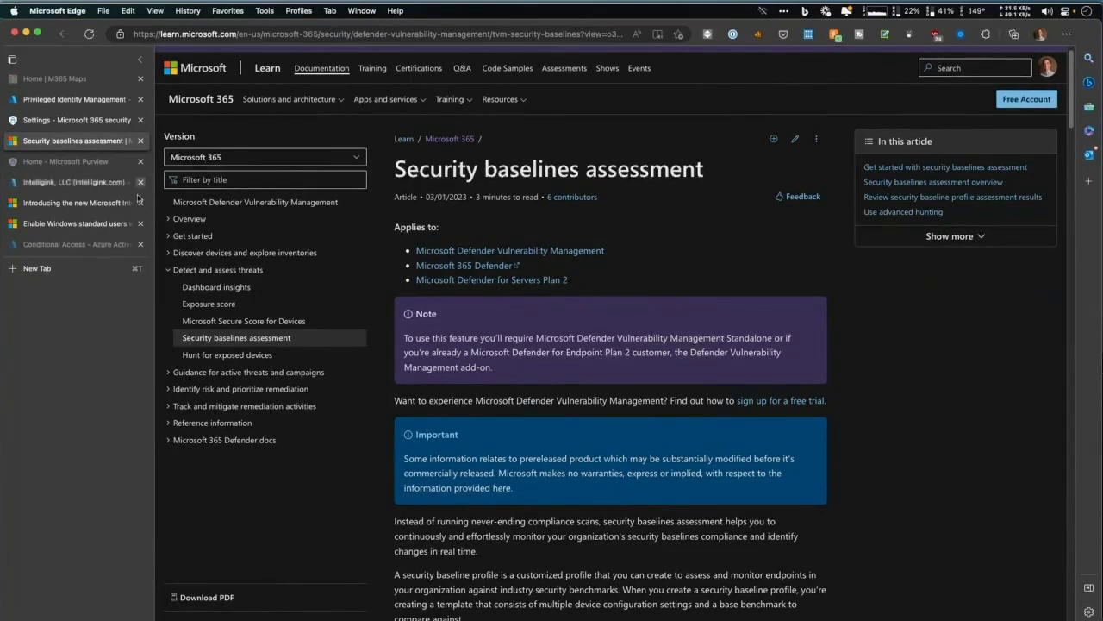
left_click(94, 161)
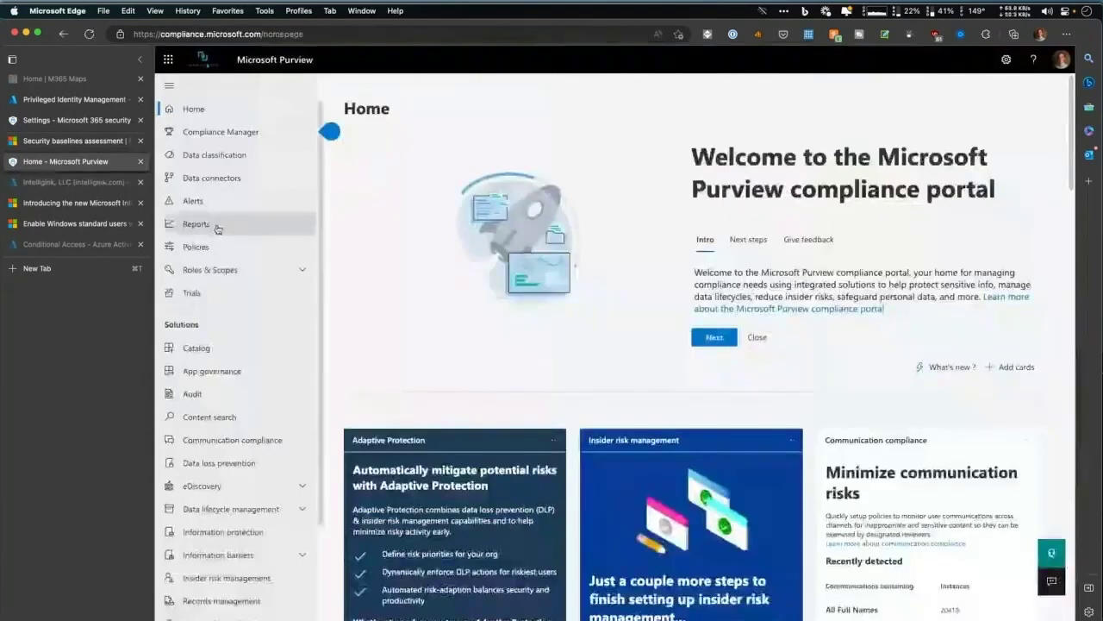